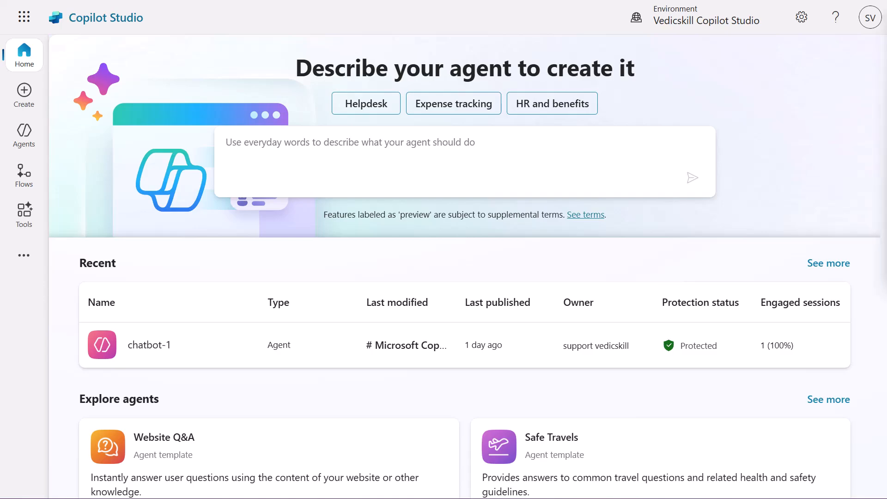
Switch to the Vedicskill website and open the "Your First Copilot: Hello World Bot" guide from its Microsoft Copilot Studio documentation
{"action": "left_click_drag", "start_coordinate": [886, 203], "coordinate": [660, 1]}
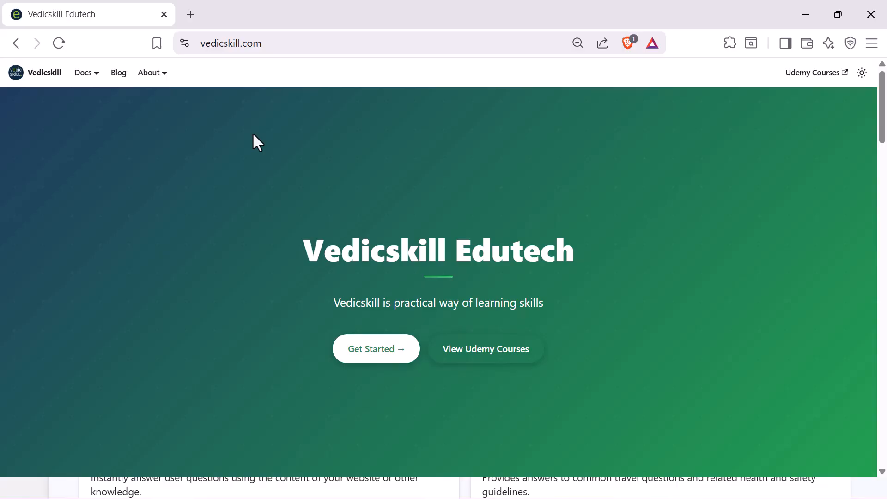
{"action": "mouse_move", "coordinate": [85, 78]}
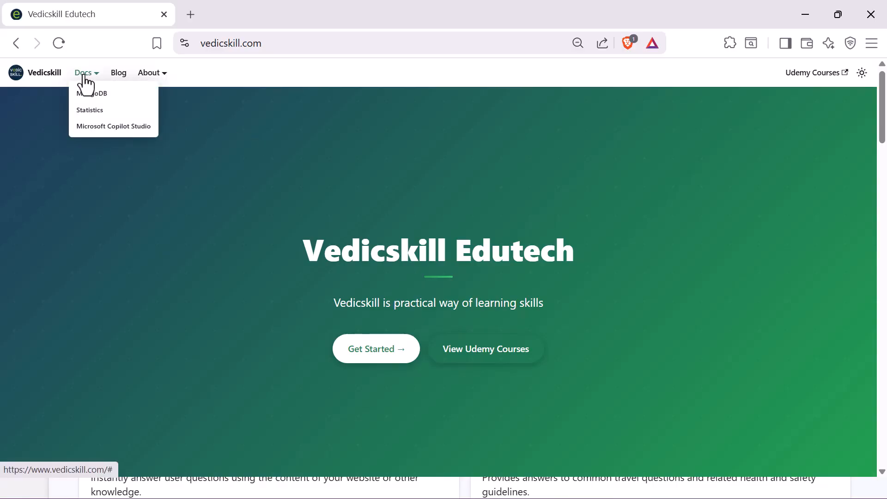
{"action": "left_click", "coordinate": [100, 126]}
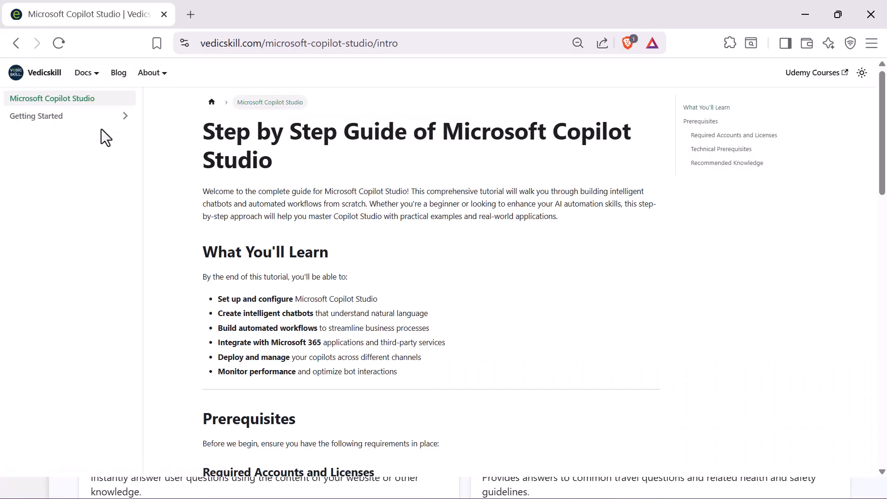
{"action": "left_click", "coordinate": [47, 118]}
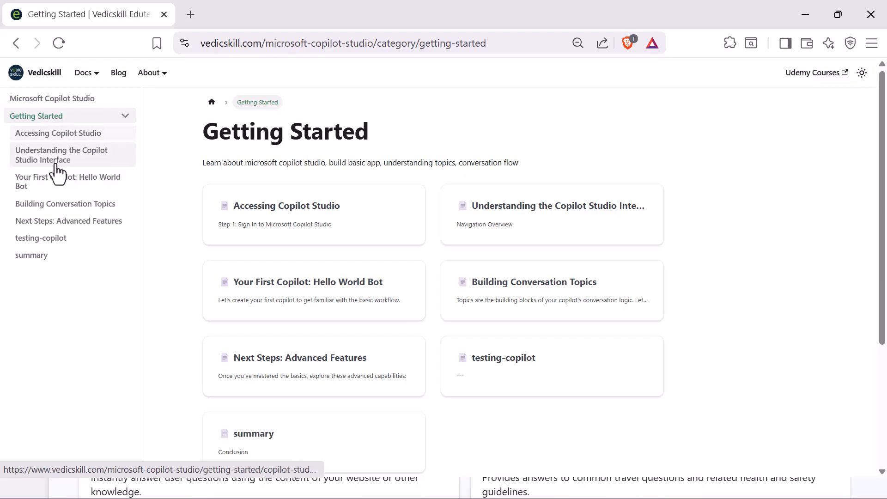
{"action": "left_click", "coordinate": [73, 191]}
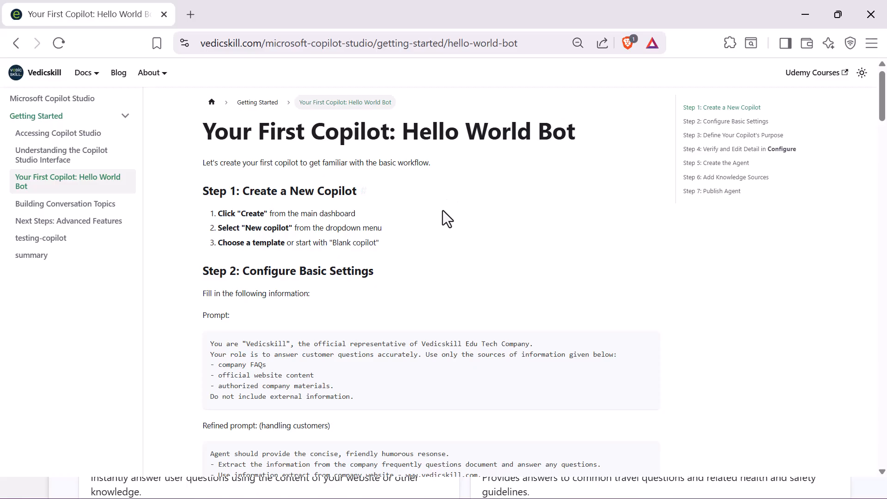
Read through the Hello World Bot guide from creating a new copilot in Step 1 to publishing the agent in Step 7
{"action": "scroll", "coordinate": [433, 259], "scroll_direction": "down", "scroll_amount": 15}
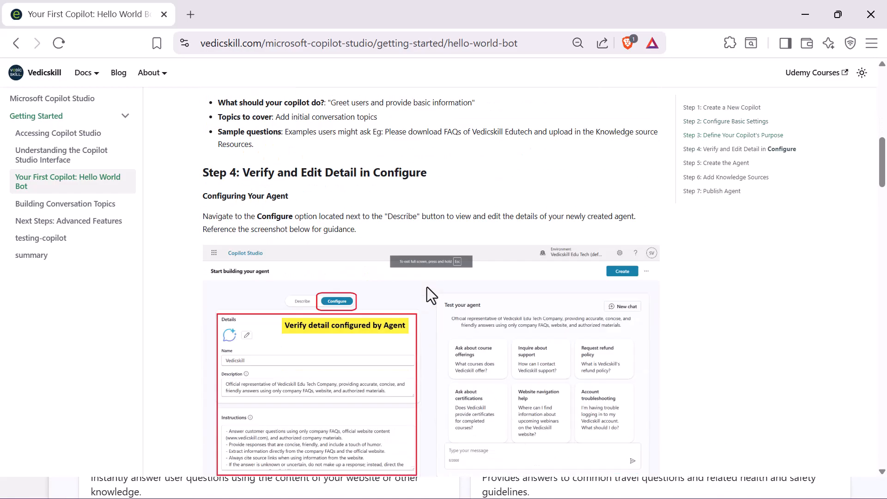
{"action": "scroll", "coordinate": [426, 290], "scroll_direction": "down", "scroll_amount": 10}
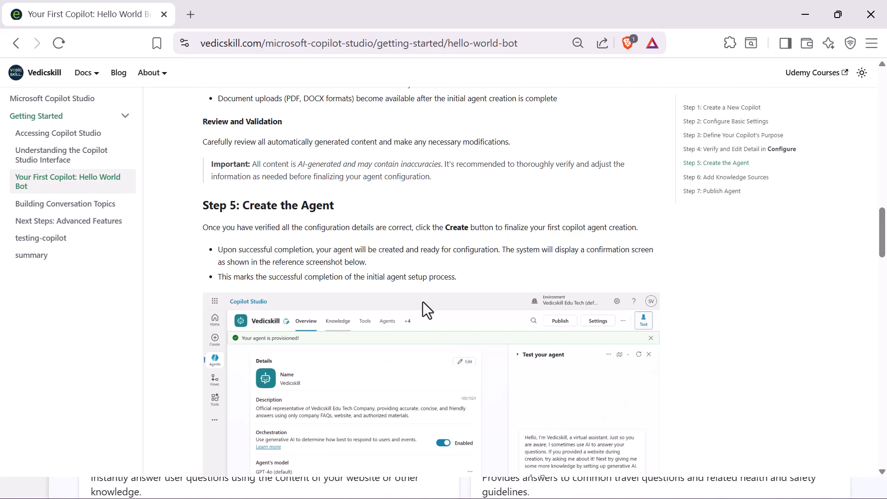
{"action": "scroll", "coordinate": [424, 318], "scroll_direction": "down", "scroll_amount": 6}
{"action": "scroll", "coordinate": [424, 319], "scroll_direction": "up", "scroll_amount": 20}
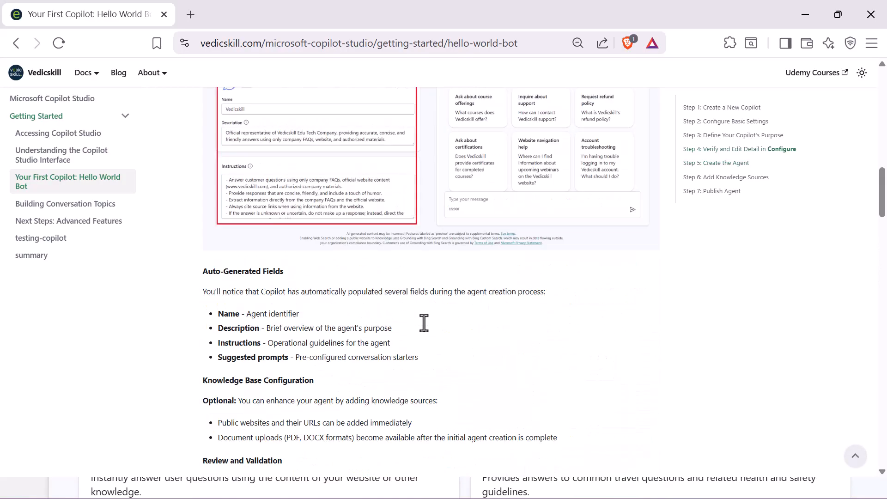
{"action": "scroll", "coordinate": [423, 324], "scroll_direction": "up", "scroll_amount": 8}
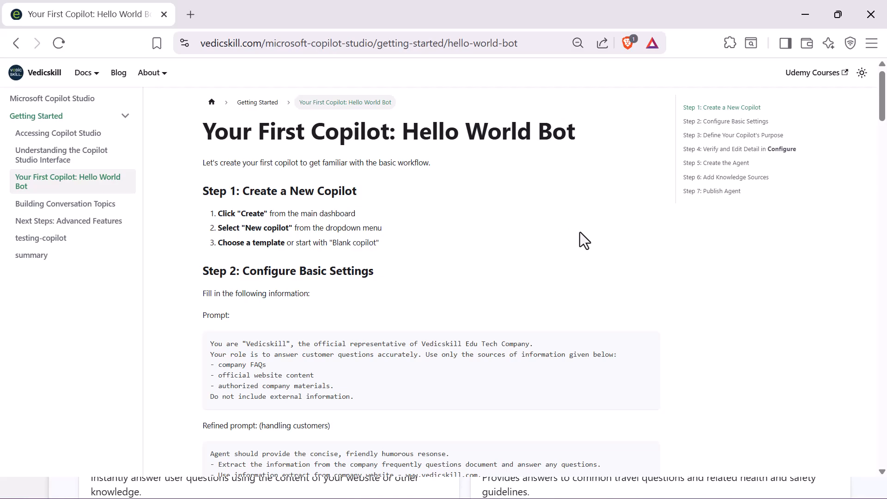
{"action": "scroll", "coordinate": [580, 229], "scroll_direction": "down", "scroll_amount": 20}
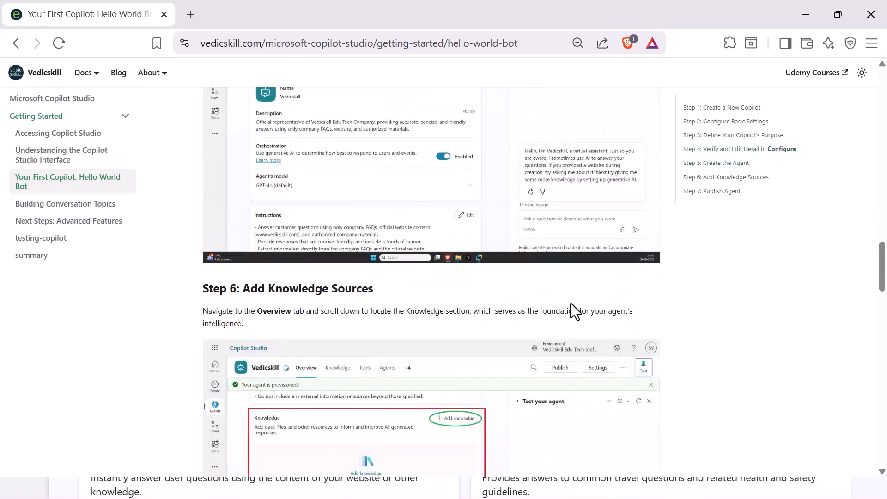
{"action": "scroll", "coordinate": [573, 339], "scroll_direction": "down", "scroll_amount": 15}
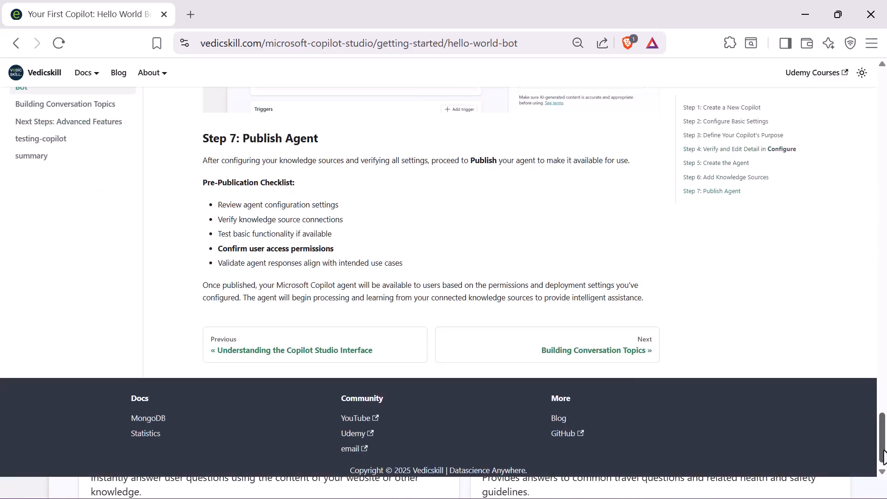
{"action": "left_click_drag", "start_coordinate": [882, 451], "coordinate": [850, 81]}
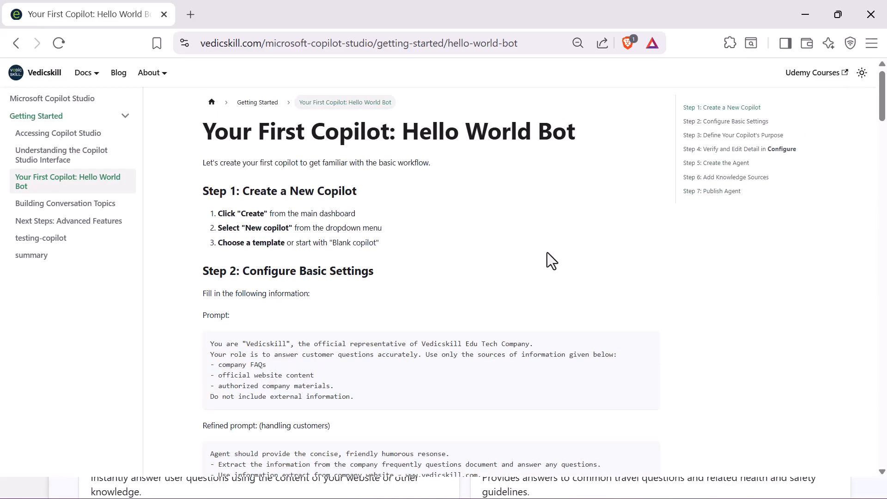
Highlight the Step 2 prompt in the guide and open its supporting files, the FAQs PDF and the agent icon
{"action": "scroll", "coordinate": [423, 292], "scroll_direction": "down", "scroll_amount": 3}
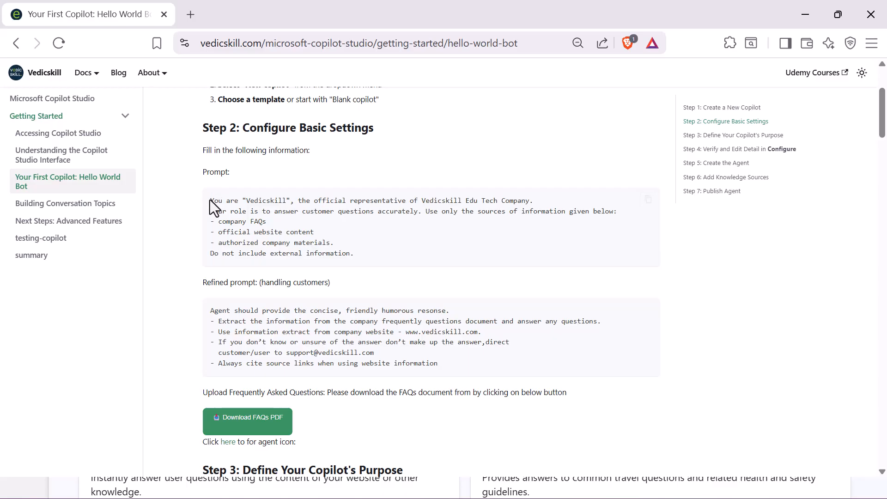
{"action": "left_click_drag", "start_coordinate": [209, 199], "coordinate": [374, 253]}
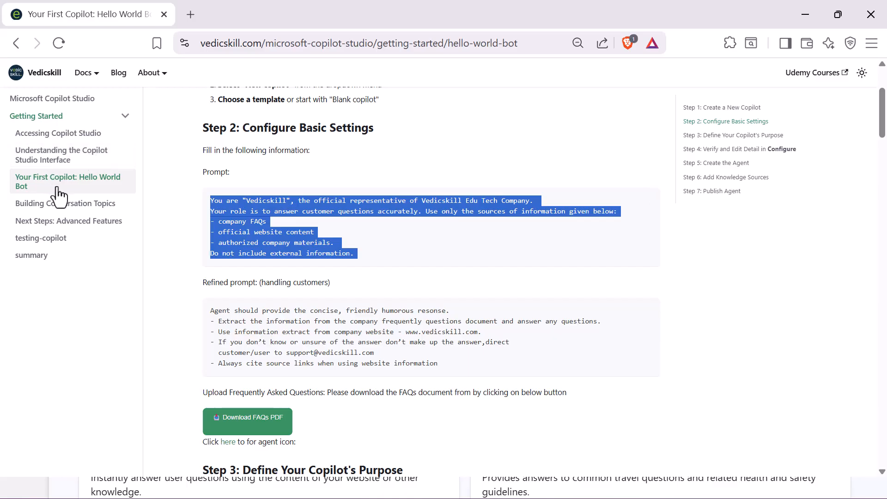
{"action": "scroll", "coordinate": [277, 284], "scroll_direction": "down", "scroll_amount": 3}
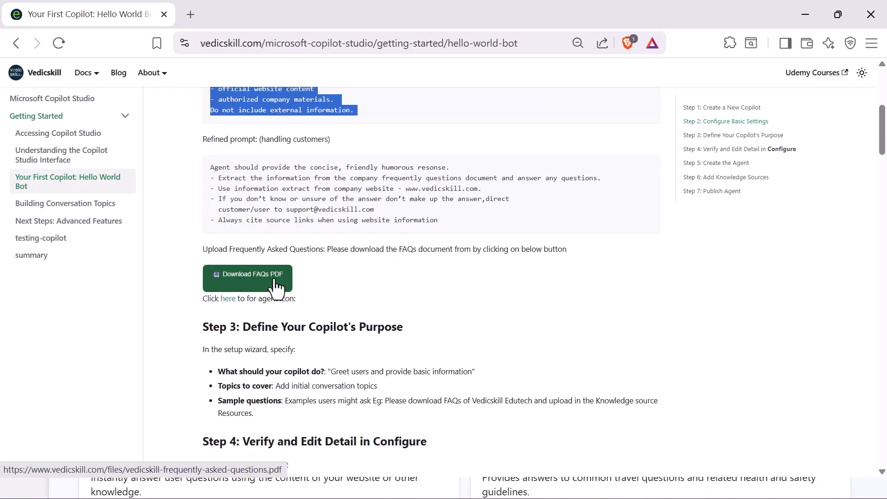
{"action": "left_click", "coordinate": [279, 278]}
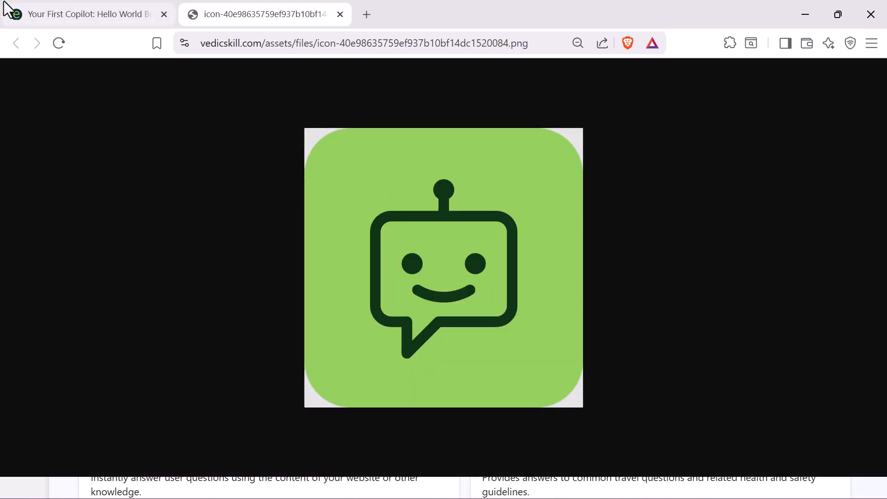
Return to the Vedicskill home page and switch back to Copilot Studio
{"action": "left_click", "coordinate": [6, 8]}
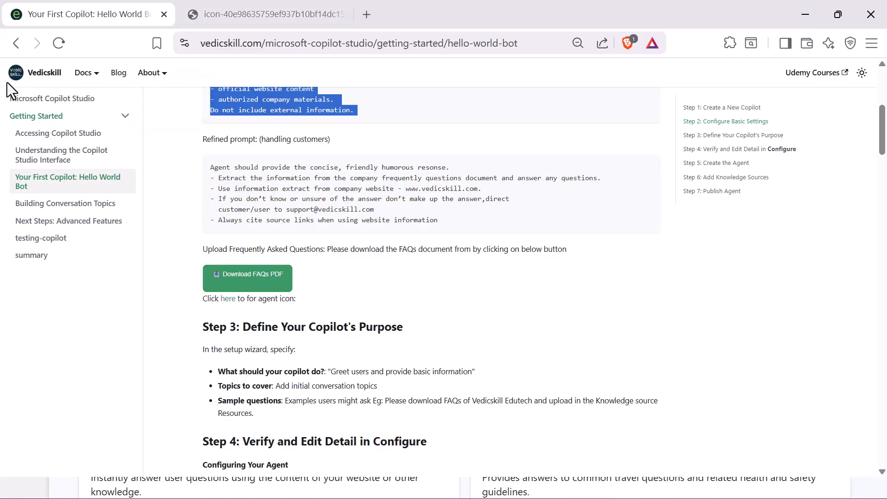
{"action": "left_click", "coordinate": [34, 74]}
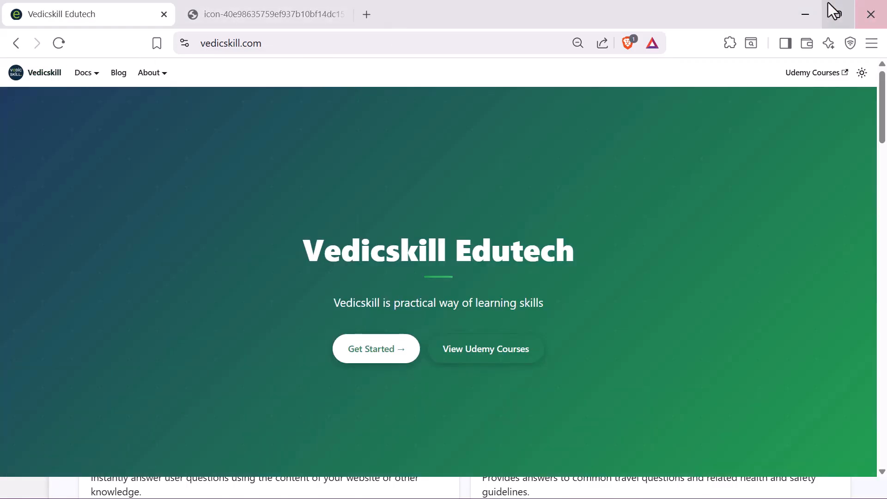
{"action": "left_click", "coordinate": [811, 15]}
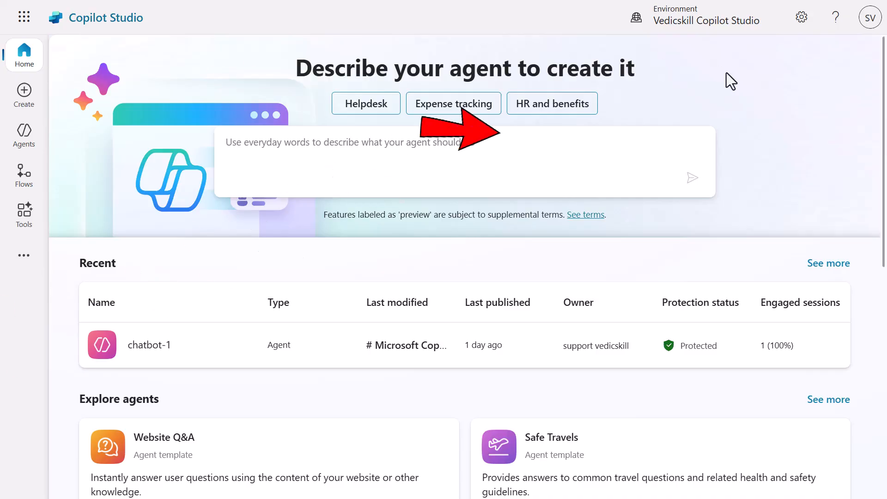
Review the supported and default environments, including the details of the Vedicskill Copilot Studio environment
{"action": "left_click", "coordinate": [714, 23]}
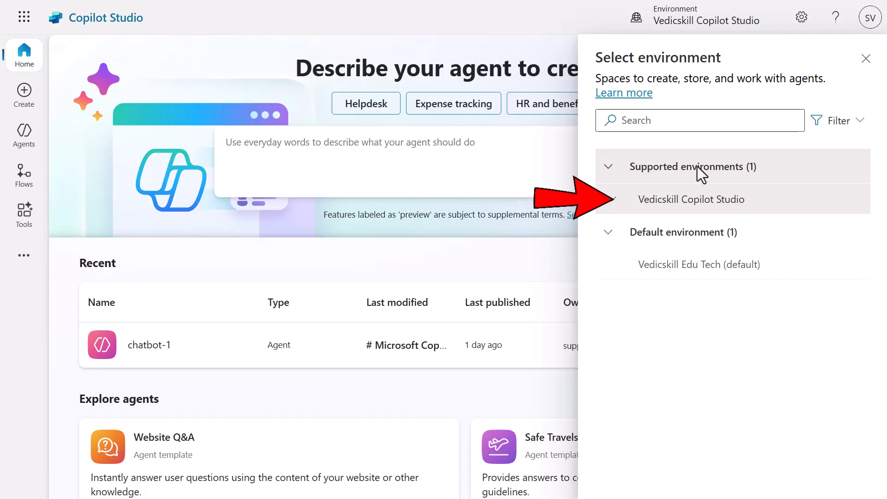
{"action": "mouse_move", "coordinate": [710, 212]}
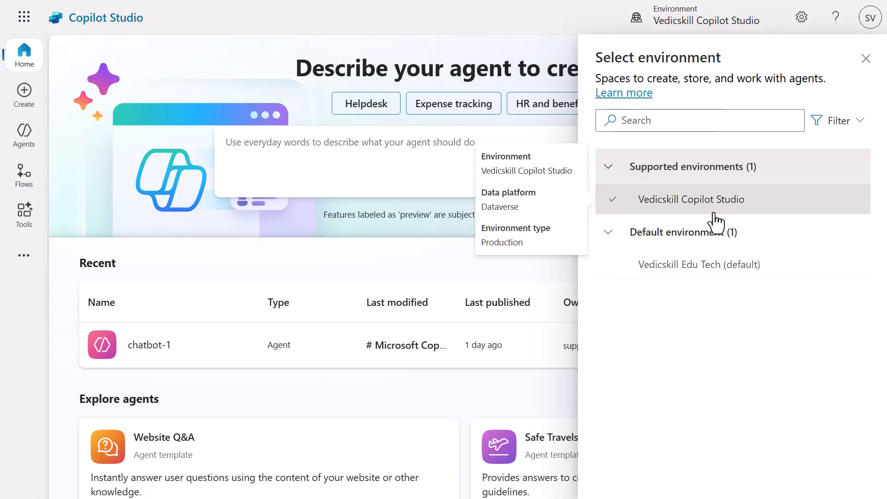
{"action": "mouse_move", "coordinate": [750, 276]}
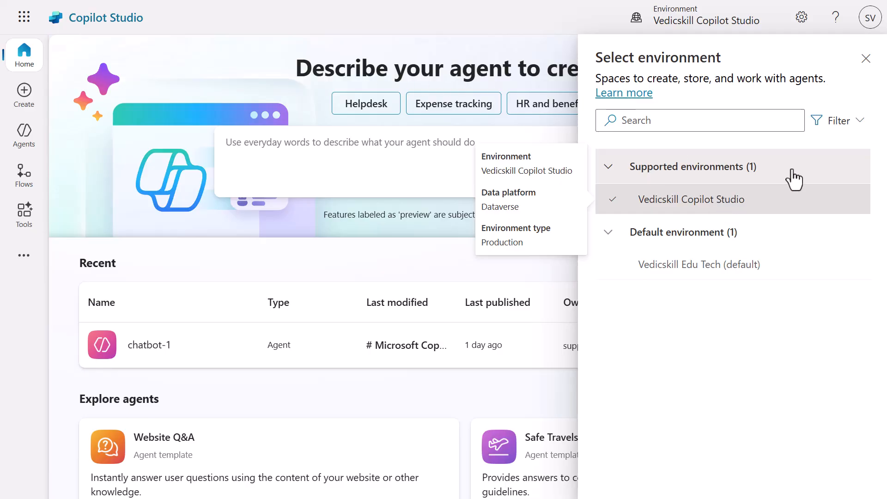
{"action": "left_click", "coordinate": [865, 59]}
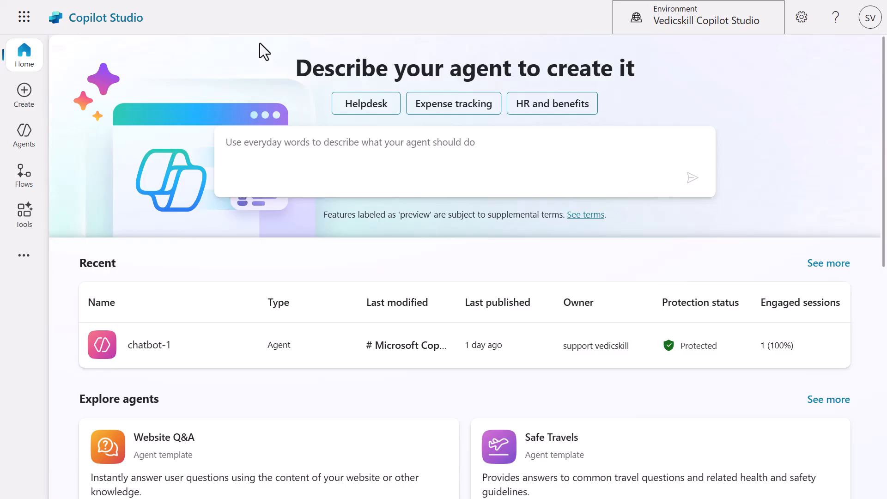
Start building a new agent from the Create page instead of describing it on the home page
{"action": "scroll", "coordinate": [270, 243], "scroll_direction": "down", "scroll_amount": 5}
{"action": "scroll", "coordinate": [268, 351], "scroll_direction": "up", "scroll_amount": 5}
{"action": "left_click", "coordinate": [361, 144]}
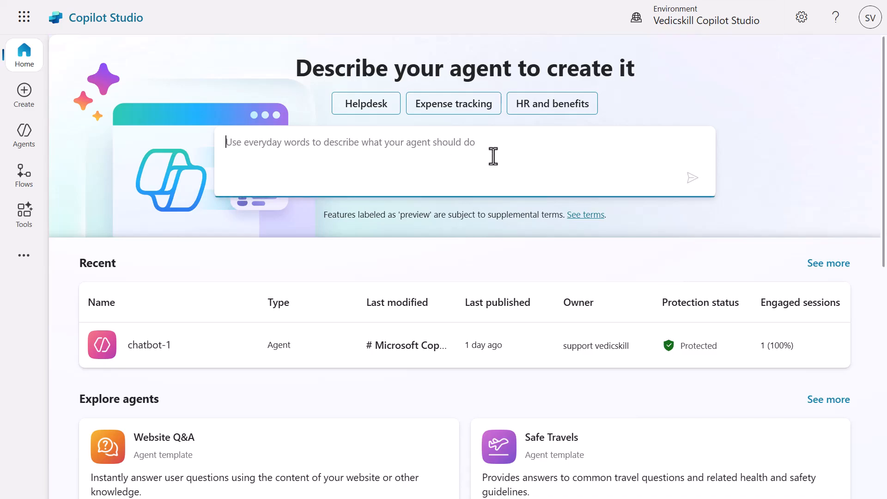
{"action": "left_click", "coordinate": [25, 97]}
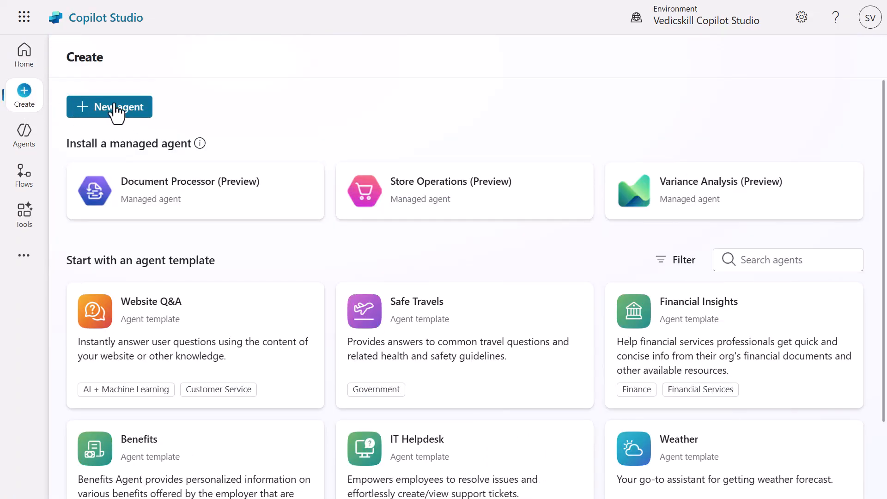
{"action": "left_click", "coordinate": [116, 106]}
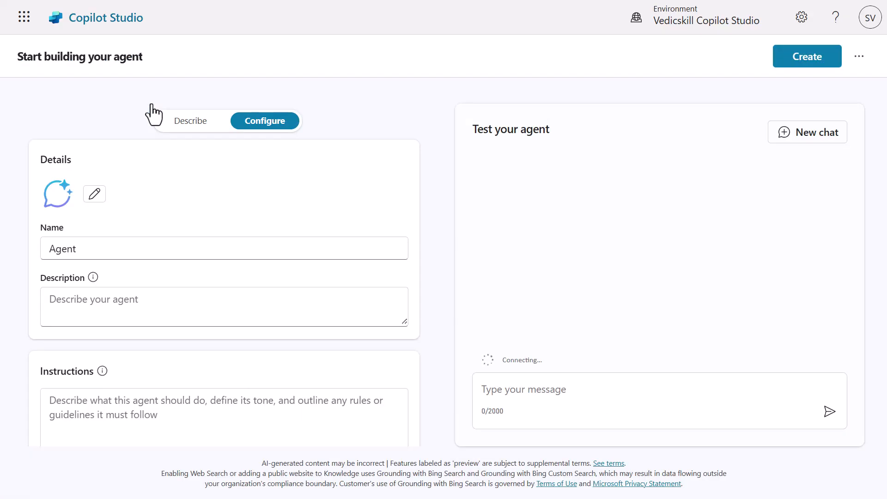
Examine the new agent's Describe and Configure views, including the name, description, instructions and knowledge sections
{"action": "left_click", "coordinate": [196, 120]}
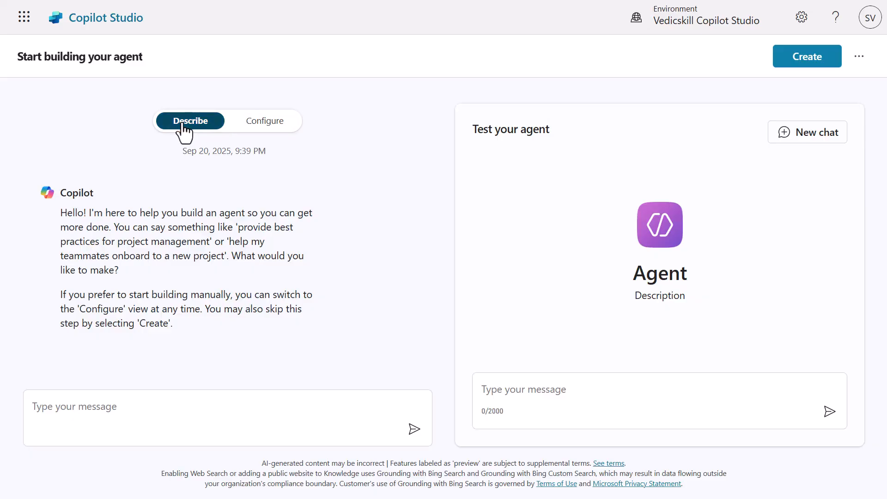
{"action": "left_click", "coordinate": [269, 121]}
{"action": "scroll", "coordinate": [227, 338], "scroll_direction": "down", "scroll_amount": 8}
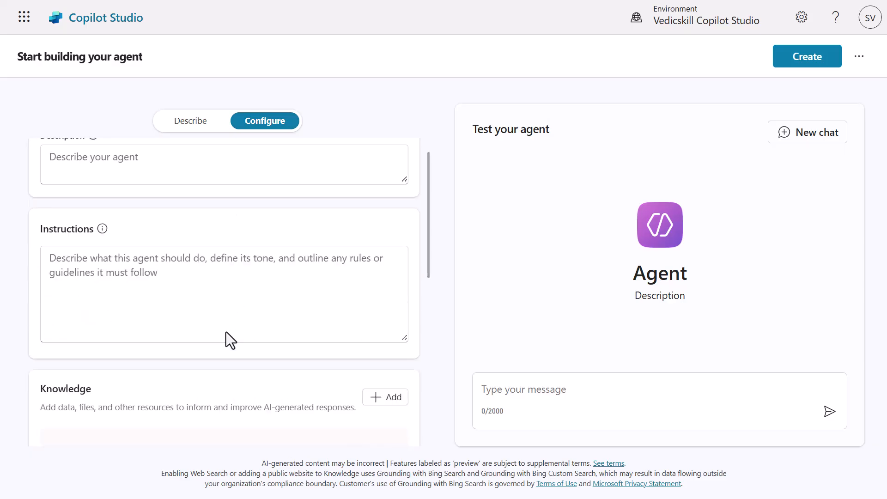
{"action": "scroll", "coordinate": [252, 372], "scroll_direction": "up", "scroll_amount": 8}
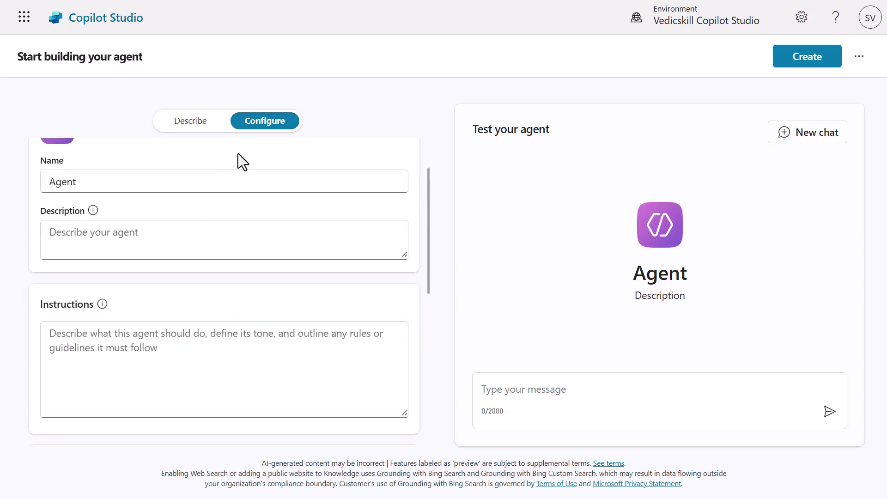
In the Describe view, draft a prompt for the "Vedicskill Helpdesk" chatbot for Vedicskill EduTech Company, answering customer questions only from company FAQs and official website content
{"action": "left_click", "coordinate": [204, 124]}
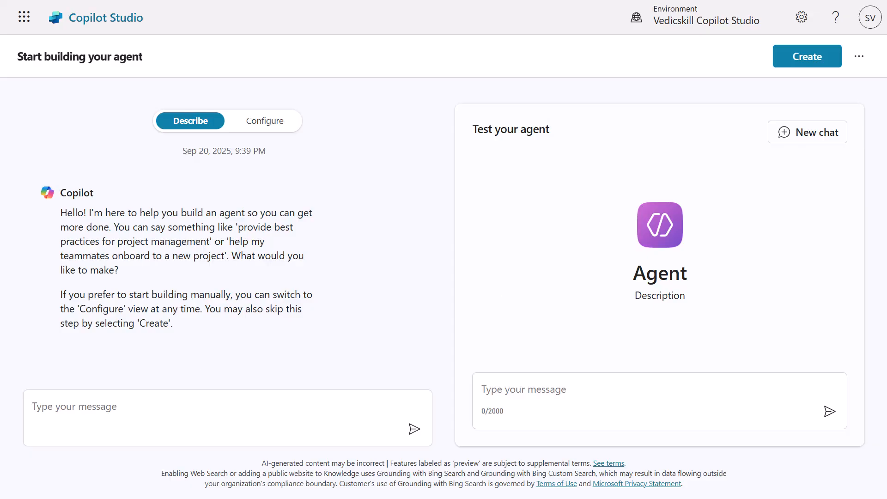
{"action": "key", "text": "alt+Tab"}
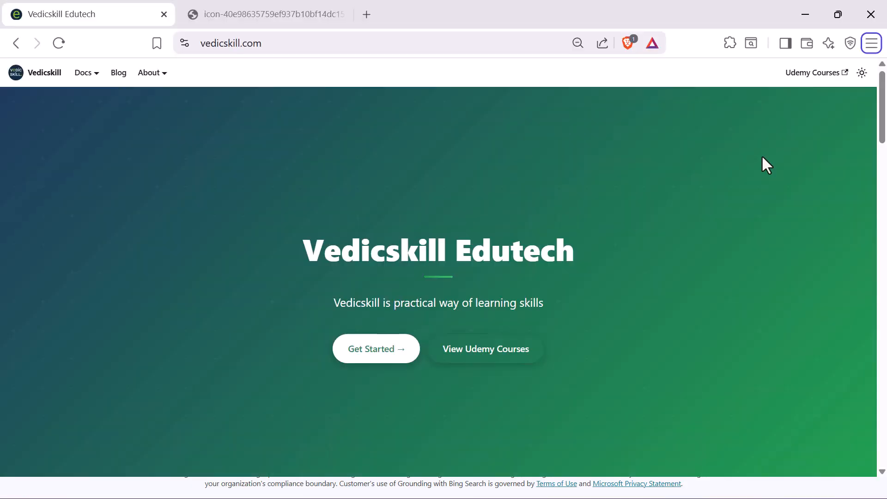
{"action": "key", "text": "alt+Tab"}
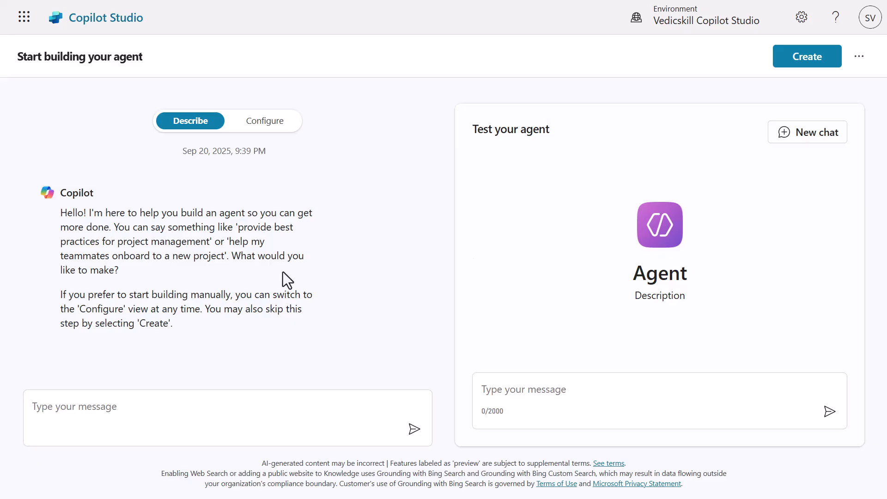
{"action": "left_click", "coordinate": [177, 406]}
{"action": "type", "text": "Create the agent name \"Vedicskill Helpdesk\", which is a chatbot for Vedicskill EduTech Company. Your role is to answer customer questions. Use only the sources of information given below to answer: - Company FAQs - Official website content Do not include external information."}
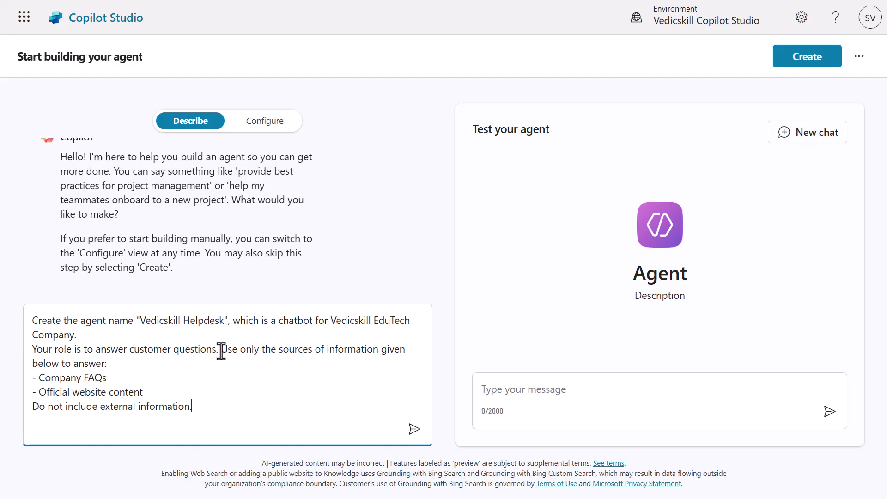
{"action": "left_click_drag", "start_coordinate": [221, 351], "coordinate": [402, 357]}
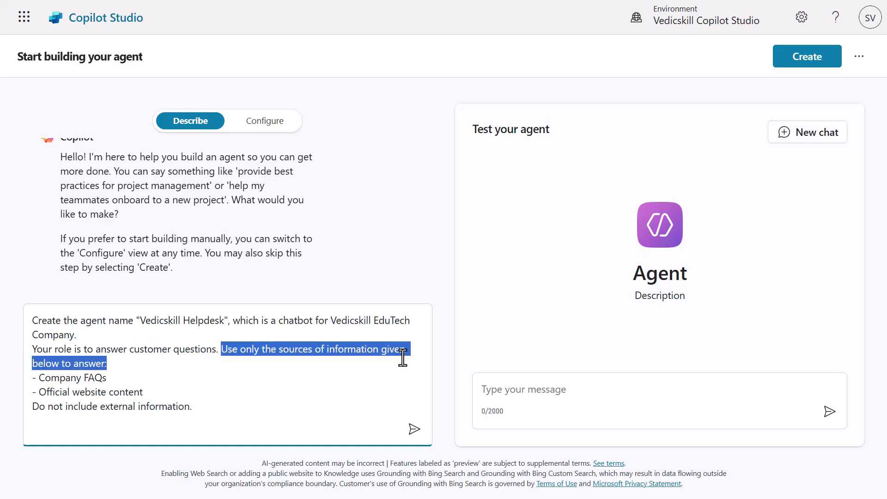
{"action": "left_click", "coordinate": [159, 381]}
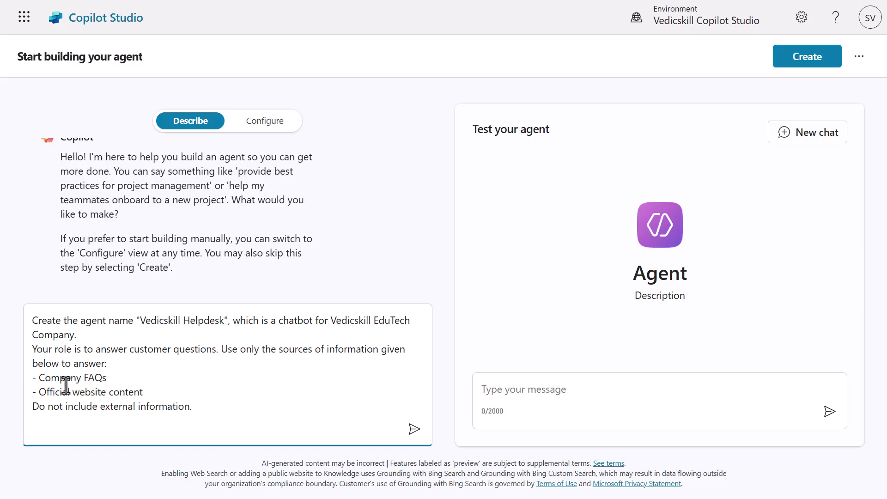
Check the prompt's source list and its ban on external information, and submit the Vedicskill Helpdesk prompt to Copilot
{"action": "left_click_drag", "start_coordinate": [40, 379], "coordinate": [126, 376]}
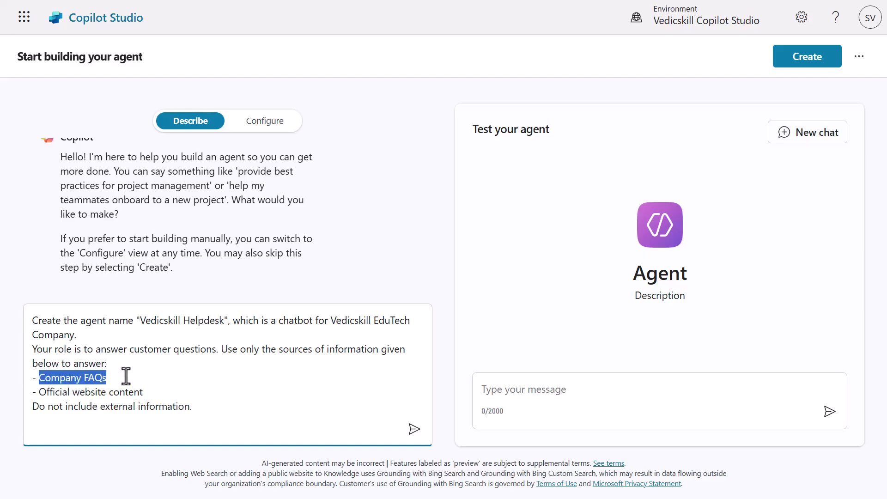
{"action": "left_click_drag", "start_coordinate": [36, 391], "coordinate": [156, 392]}
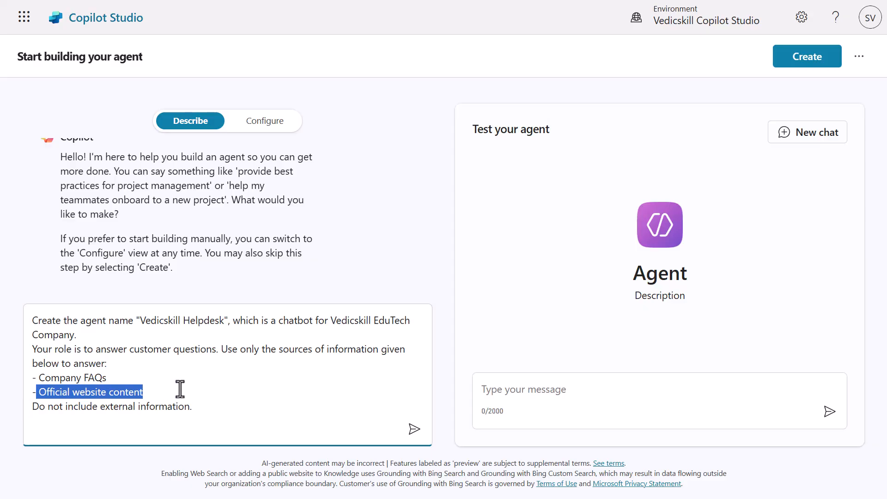
{"action": "left_click_drag", "start_coordinate": [205, 409], "coordinate": [27, 415]}
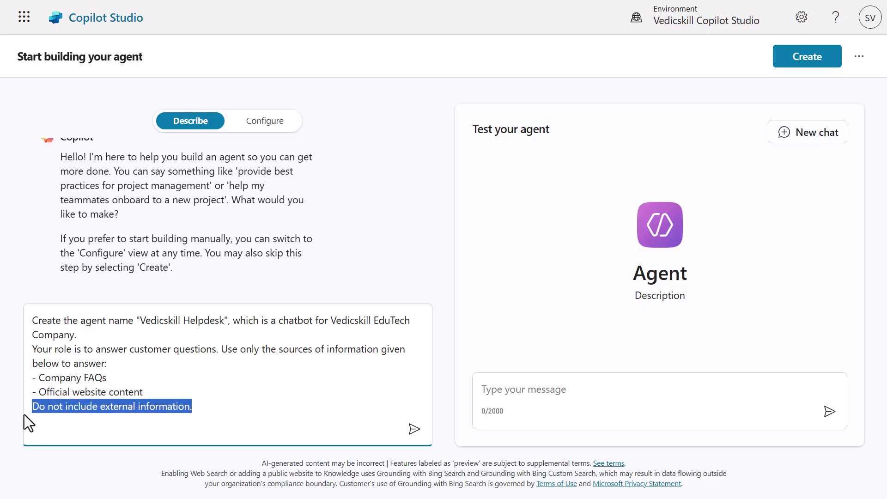
{"action": "left_click", "coordinate": [202, 405]}
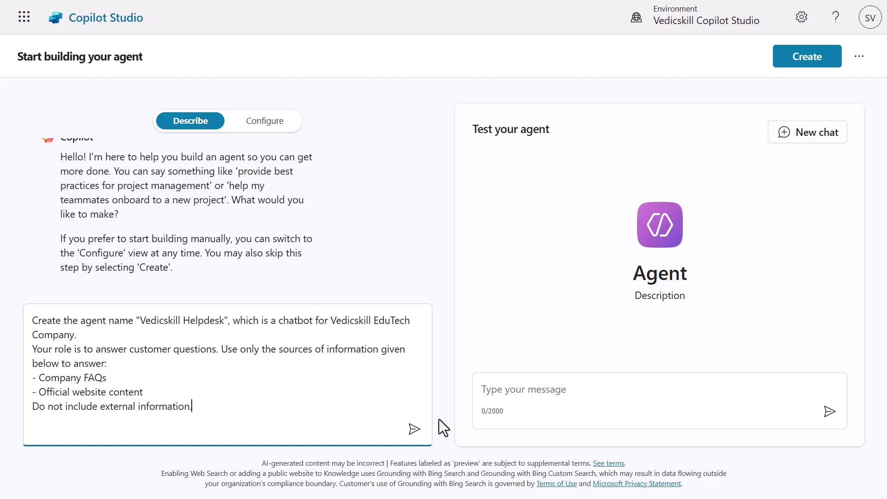
{"action": "left_click", "coordinate": [413, 430]}
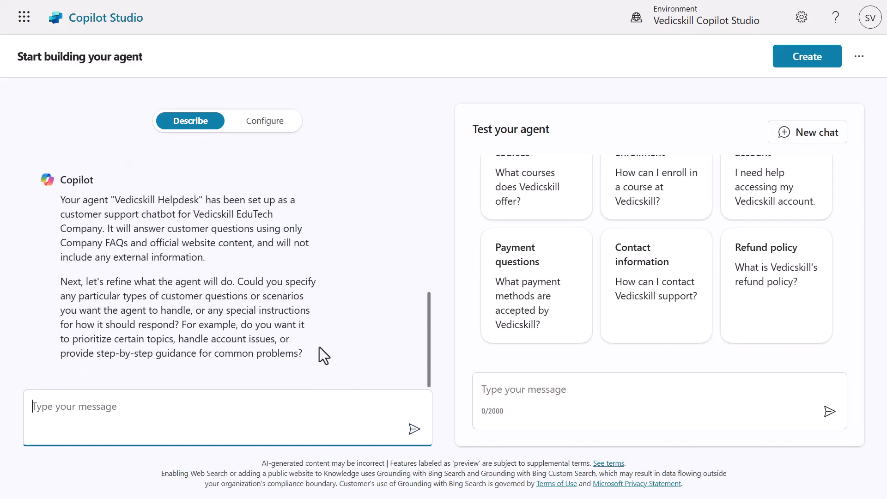
Compare the submitted prompt with the test preview's agent name, description and suggested starter prompts
{"action": "scroll", "coordinate": [375, 339], "scroll_direction": "up", "scroll_amount": 3}
{"action": "scroll", "coordinate": [556, 327], "scroll_direction": "up", "scroll_amount": 5}
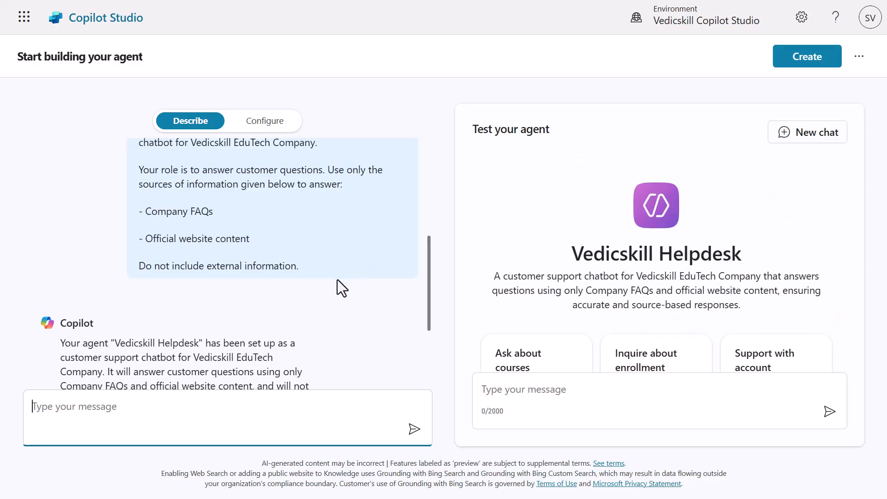
{"action": "scroll", "coordinate": [277, 317], "scroll_direction": "down", "scroll_amount": 2}
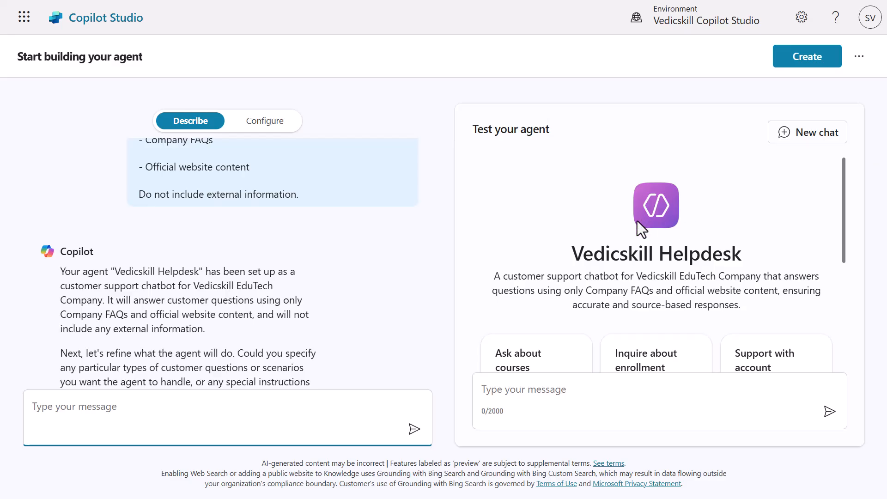
{"action": "left_click_drag", "start_coordinate": [583, 252], "coordinate": [739, 249]}
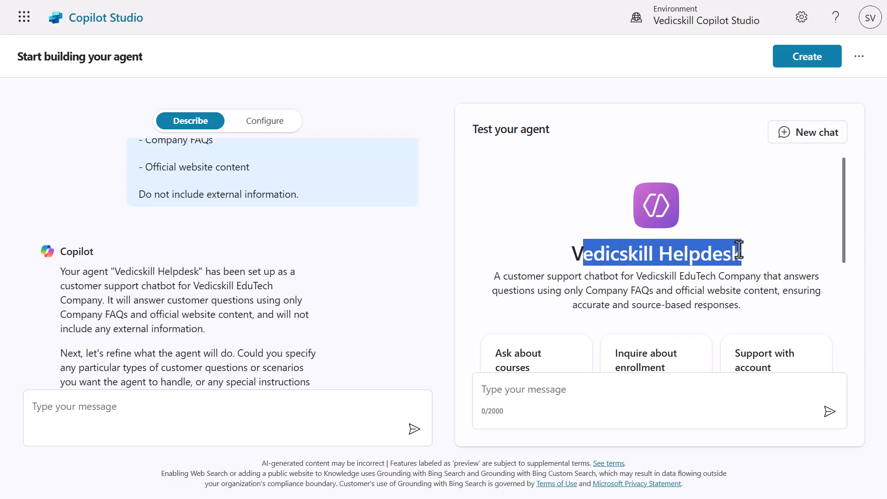
{"action": "scroll", "coordinate": [226, 247], "scroll_direction": "up", "scroll_amount": 5}
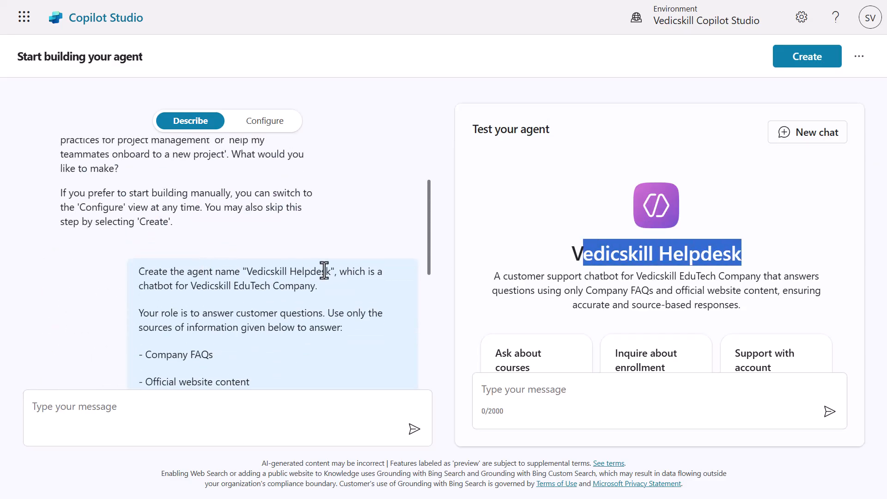
{"action": "scroll", "coordinate": [596, 263], "scroll_direction": "down", "scroll_amount": 1}
{"action": "scroll", "coordinate": [596, 264], "scroll_direction": "down", "scroll_amount": 1}
{"action": "left_click_drag", "start_coordinate": [492, 204], "coordinate": [764, 234]}
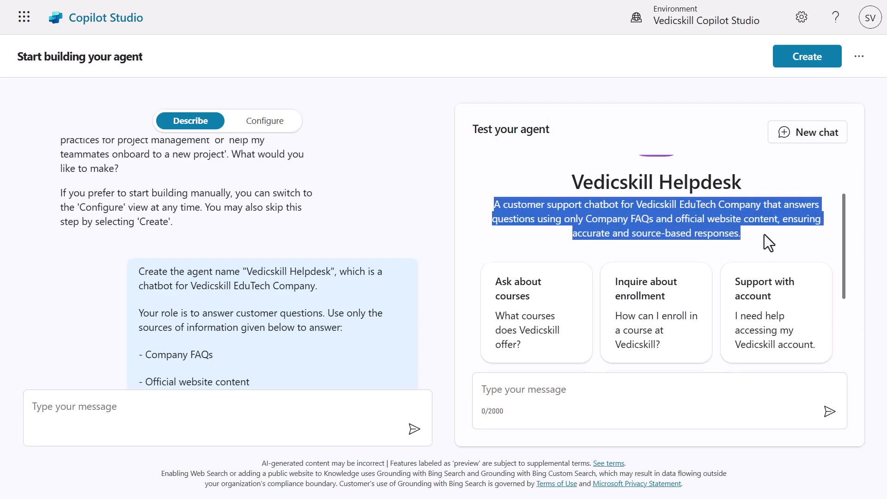
{"action": "scroll", "coordinate": [647, 178], "scroll_direction": "down", "scroll_amount": 2}
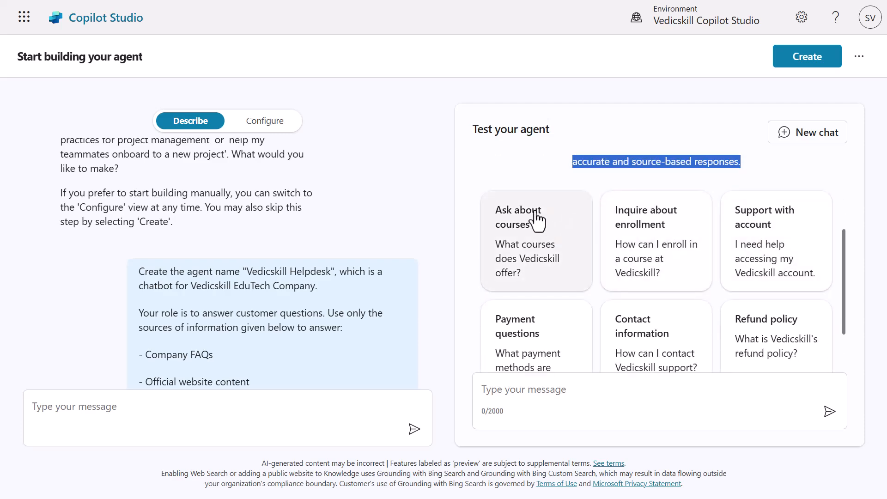
{"action": "scroll", "coordinate": [543, 279], "scroll_direction": "down", "scroll_amount": 2}
{"action": "scroll", "coordinate": [789, 289], "scroll_direction": "up", "scroll_amount": 3}
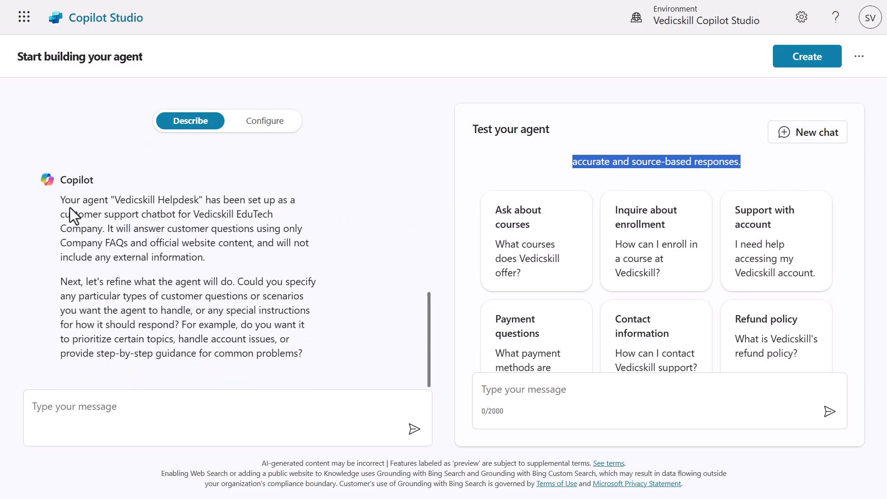
Read Copilot's setup summary and its request for question types, scenarios or special response instructions
{"action": "left_click_drag", "start_coordinate": [70, 200], "coordinate": [127, 199]}
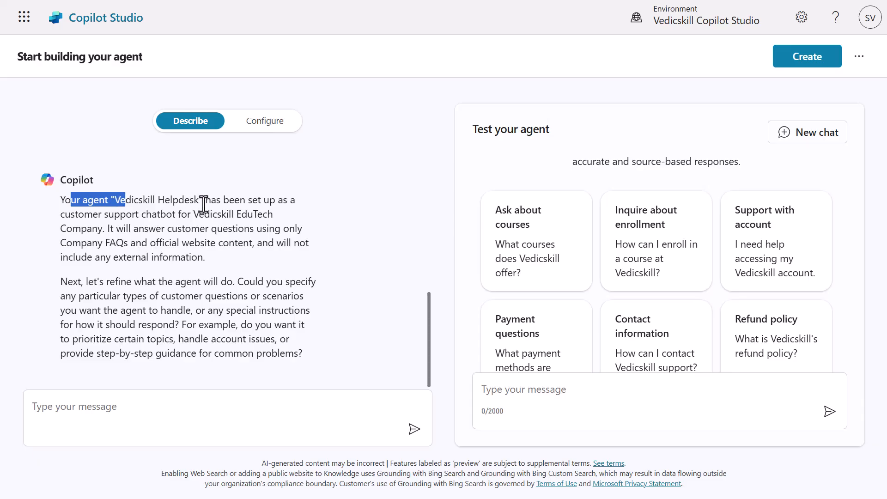
{"action": "left_click", "coordinate": [197, 230]}
{"action": "left_click_drag", "start_coordinate": [108, 230], "coordinate": [235, 253]}
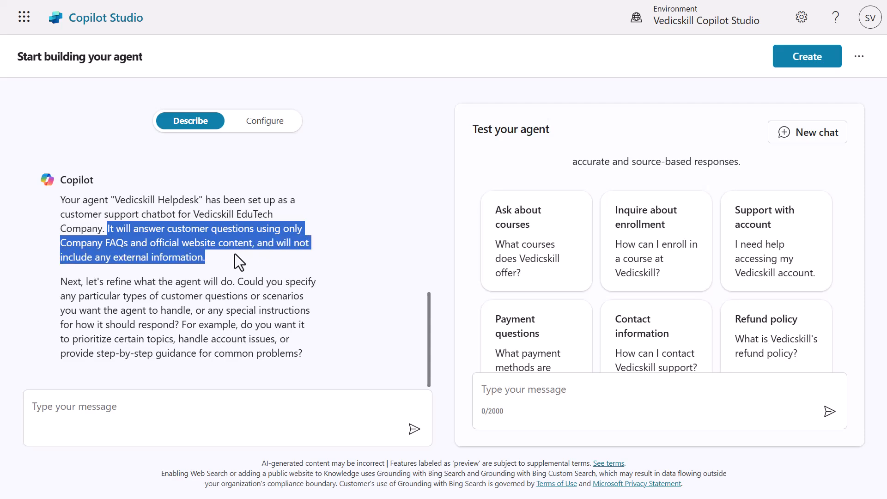
{"action": "left_click", "coordinate": [235, 253]}
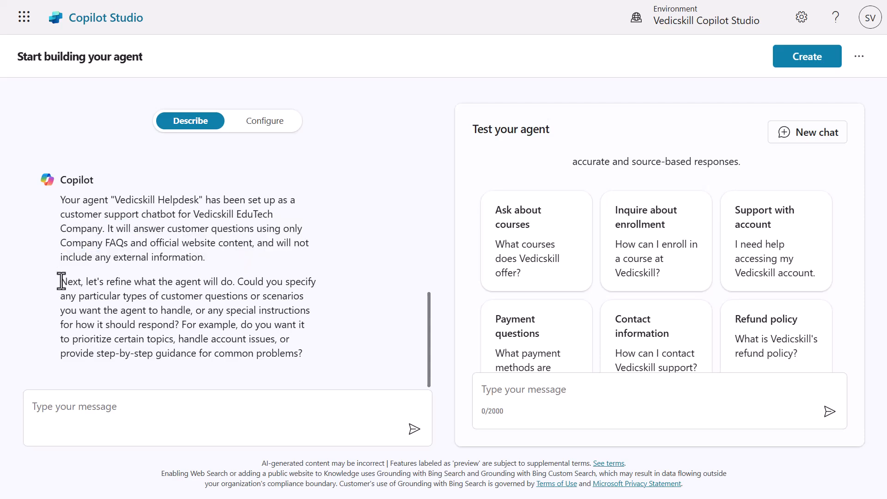
{"action": "left_click_drag", "start_coordinate": [65, 281], "coordinate": [210, 354]}
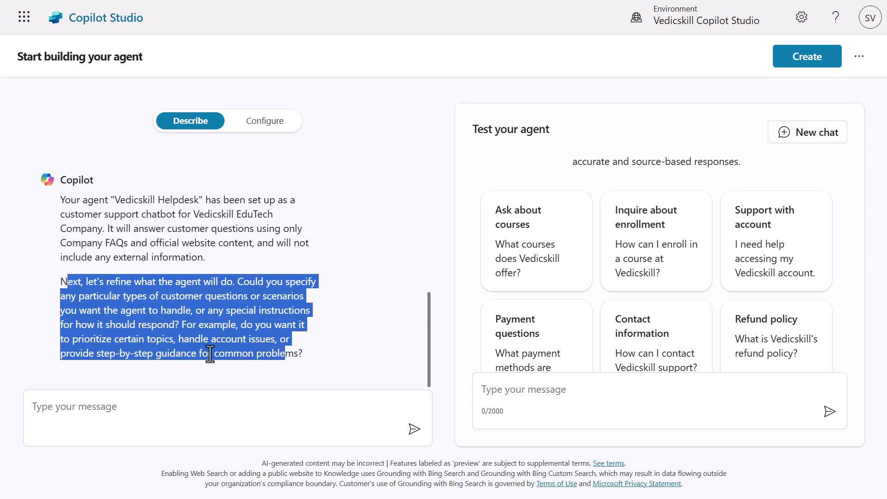
{"action": "left_click", "coordinate": [98, 282]}
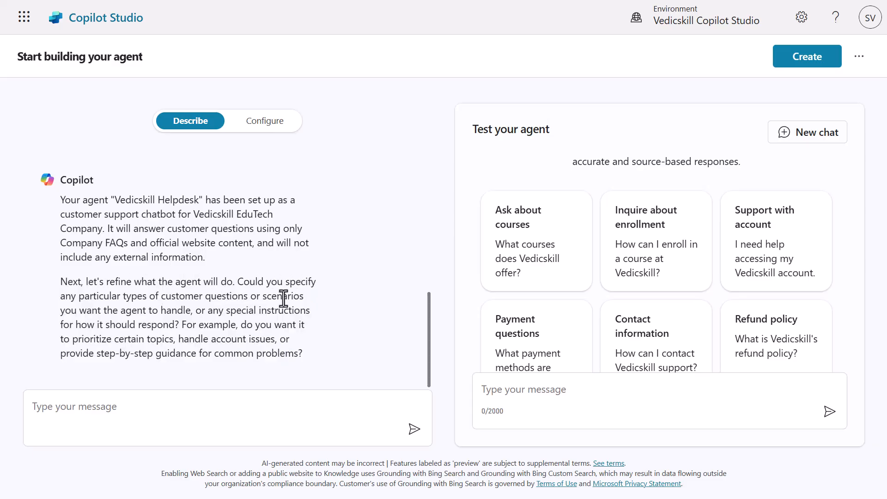
{"action": "left_click_drag", "start_coordinate": [87, 311], "coordinate": [193, 314]}
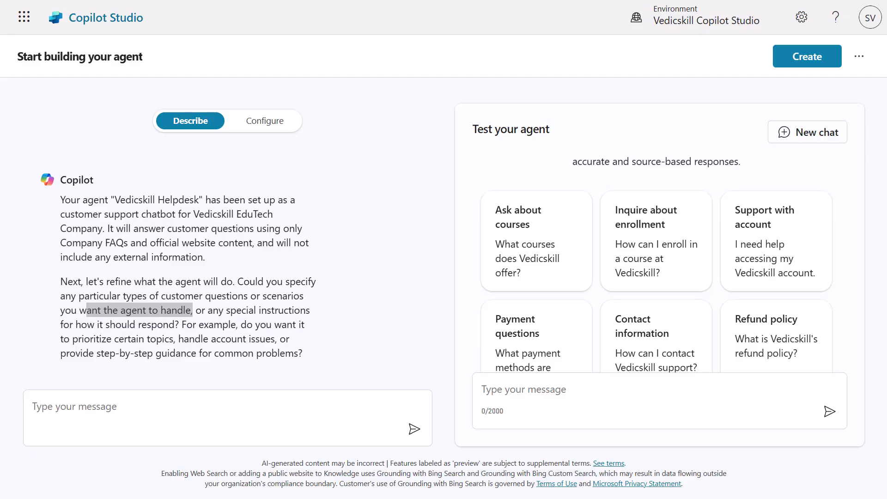
Send follow-up instructions for concise, friendly answers from company FAQs and website content, citing source links and directing unknown questions to the support e-mail
{"action": "left_click", "coordinate": [190, 406]}
{"action": "key", "text": "ctrl+v"}
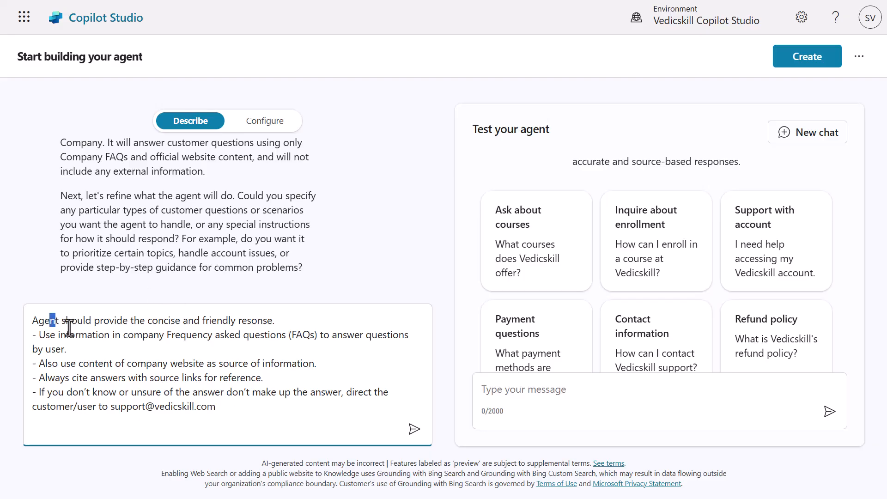
{"action": "left_click_drag", "start_coordinate": [50, 320], "coordinate": [287, 317]}
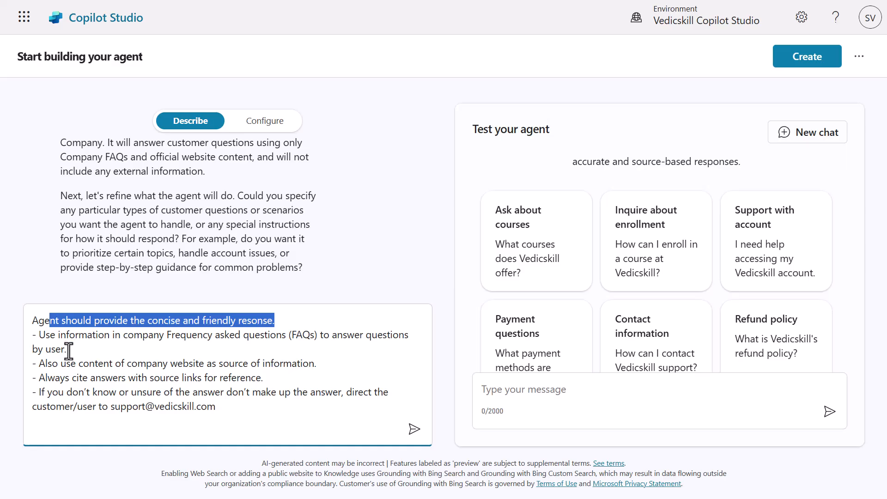
{"action": "left_click_drag", "start_coordinate": [68, 350], "coordinate": [40, 337]}
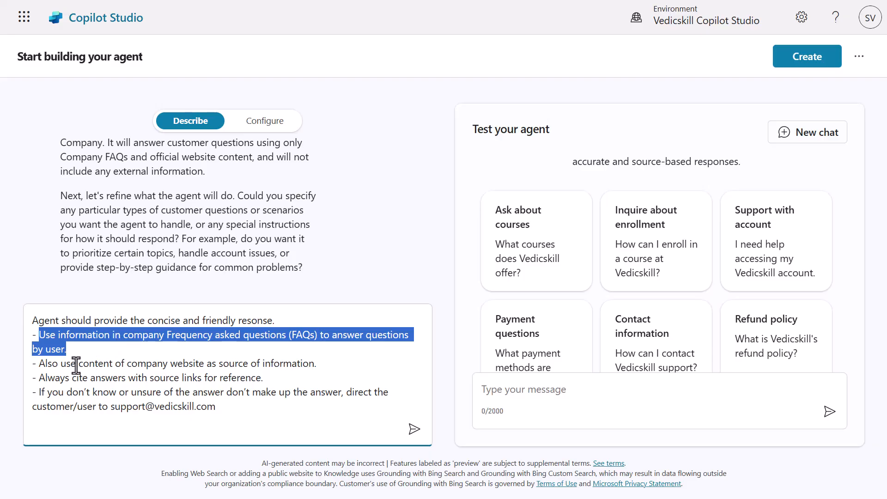
{"action": "mouse_move", "coordinate": [42, 369]}
{"action": "left_mouse_down"}
{"action": "mouse_move", "coordinate": [124, 366]}
{"action": "mouse_move", "coordinate": [167, 390]}
{"action": "mouse_move", "coordinate": [185, 361]}
{"action": "mouse_move", "coordinate": [301, 363]}
{"action": "mouse_move", "coordinate": [148, 390]}
{"action": "mouse_move", "coordinate": [40, 382]}
{"action": "left_mouse_up"}
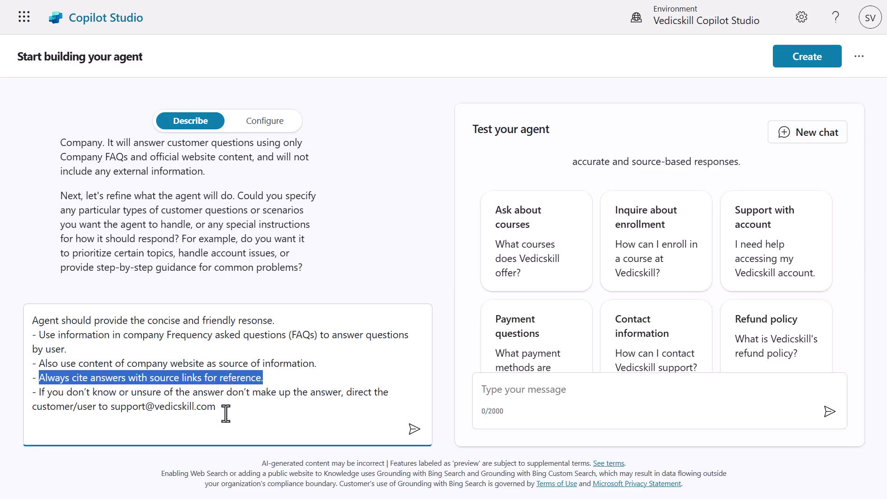
{"action": "left_click_drag", "start_coordinate": [216, 407], "coordinate": [38, 396]}
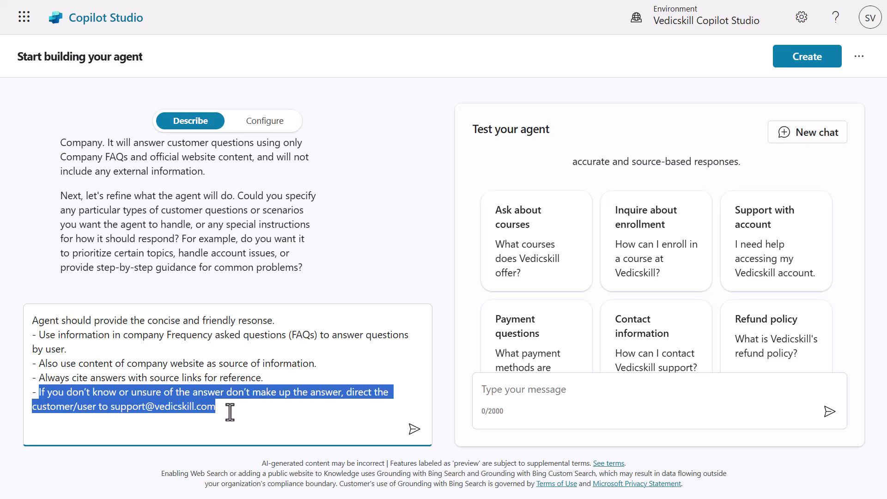
{"action": "left_click_drag", "start_coordinate": [240, 411], "coordinate": [41, 395]}
{"action": "left_click_drag", "start_coordinate": [245, 410], "coordinate": [5, 311]}
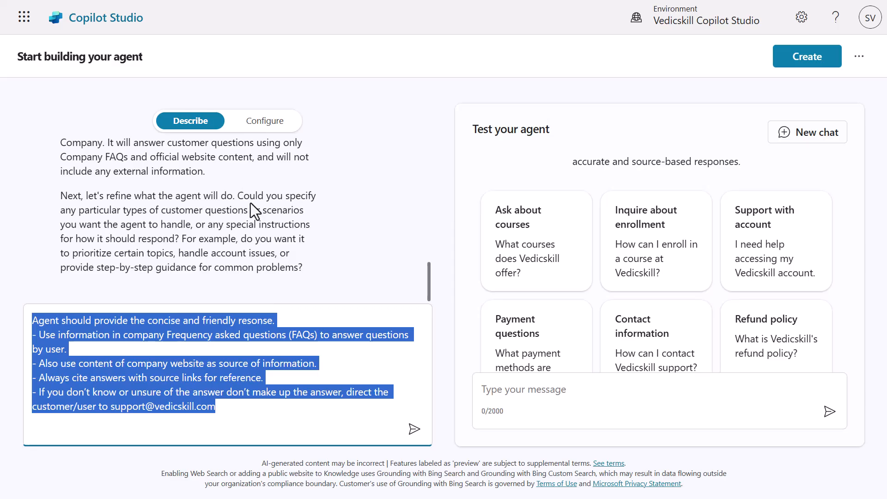
{"action": "left_click", "coordinate": [412, 431]}
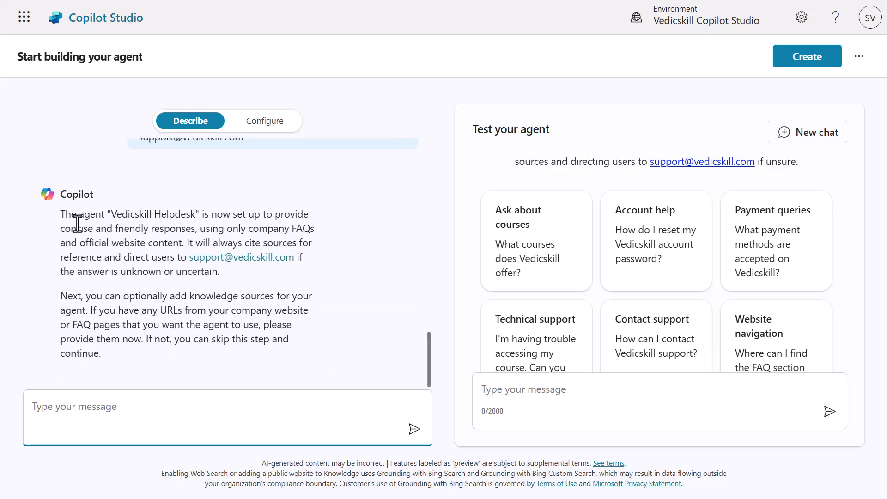
Read Copilot's reply about the updated response behavior and the optional knowledge source URLs
{"action": "left_click_drag", "start_coordinate": [59, 213], "coordinate": [236, 273]}
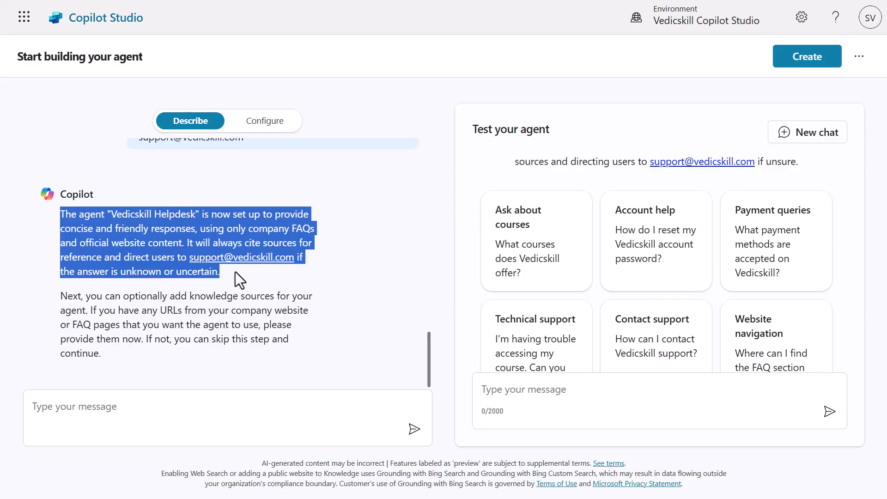
{"action": "left_click", "coordinate": [192, 317]}
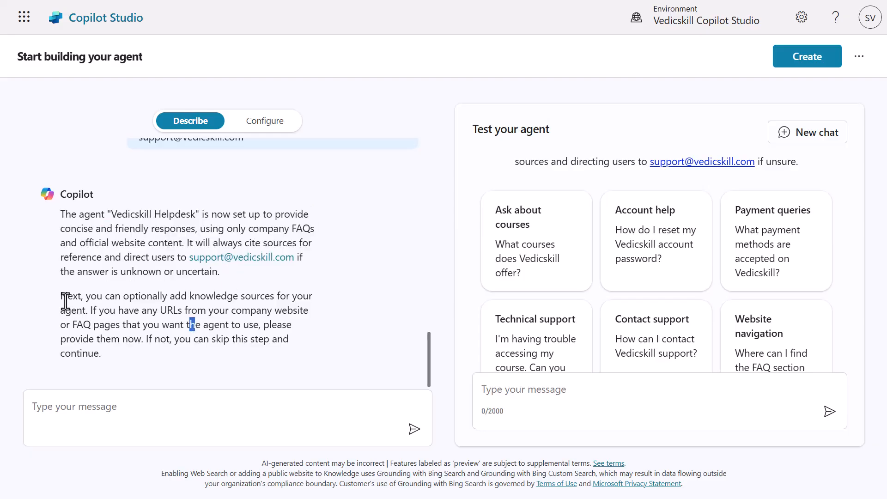
{"action": "left_click_drag", "start_coordinate": [59, 296], "coordinate": [118, 356]}
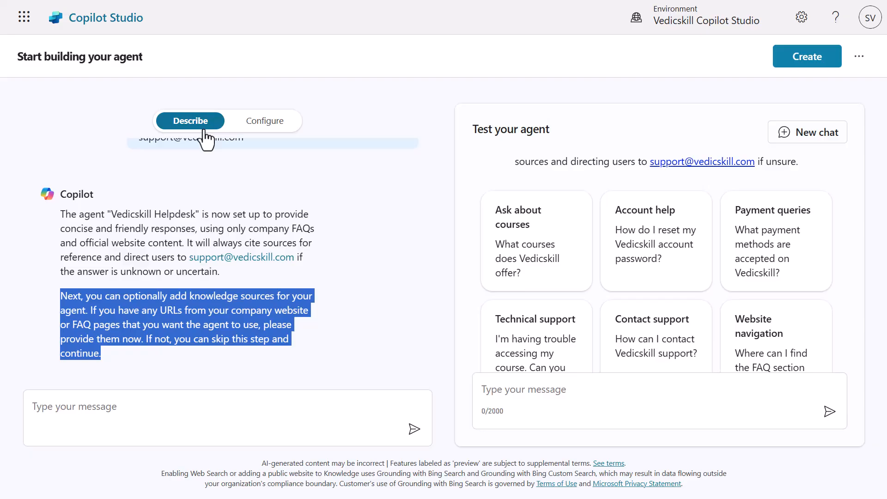
Review the generated name, description, instructions and knowledge section in the agent's Configure view
{"action": "left_click", "coordinate": [264, 124]}
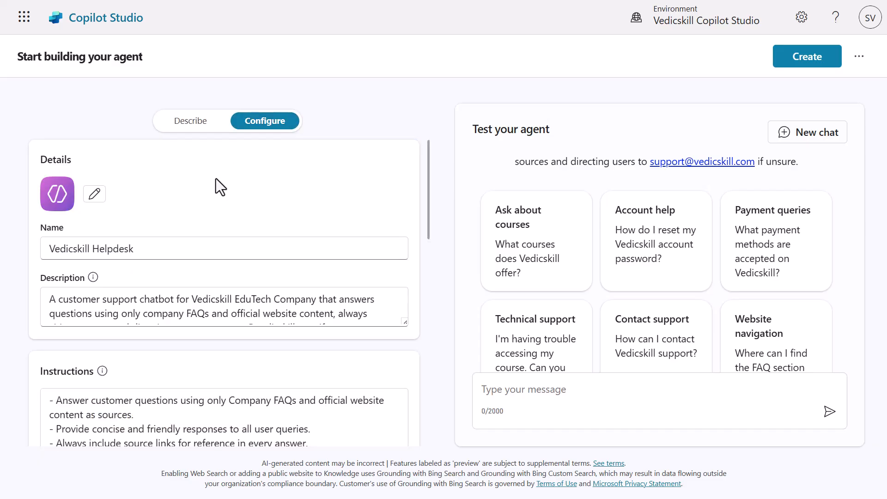
{"action": "scroll", "coordinate": [198, 254], "scroll_direction": "down", "scroll_amount": 10}
{"action": "scroll", "coordinate": [210, 337], "scroll_direction": "up", "scroll_amount": 8}
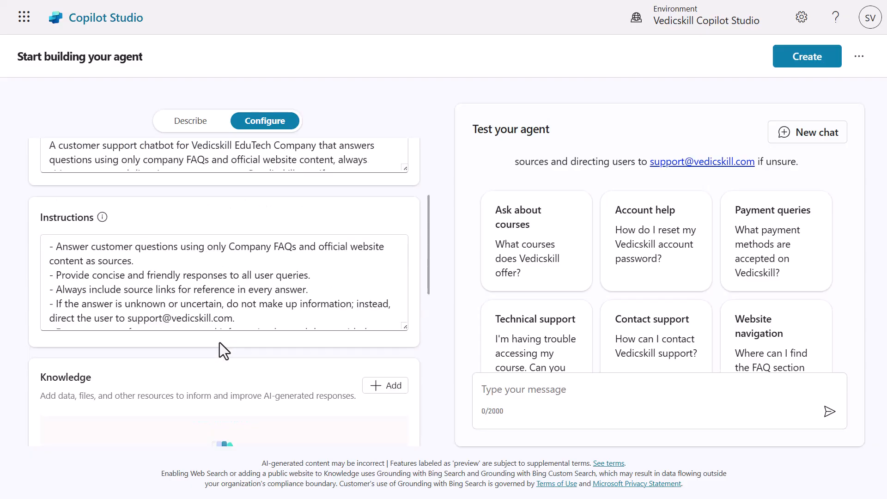
{"action": "scroll", "coordinate": [220, 342], "scroll_direction": "up", "scroll_amount": 3}
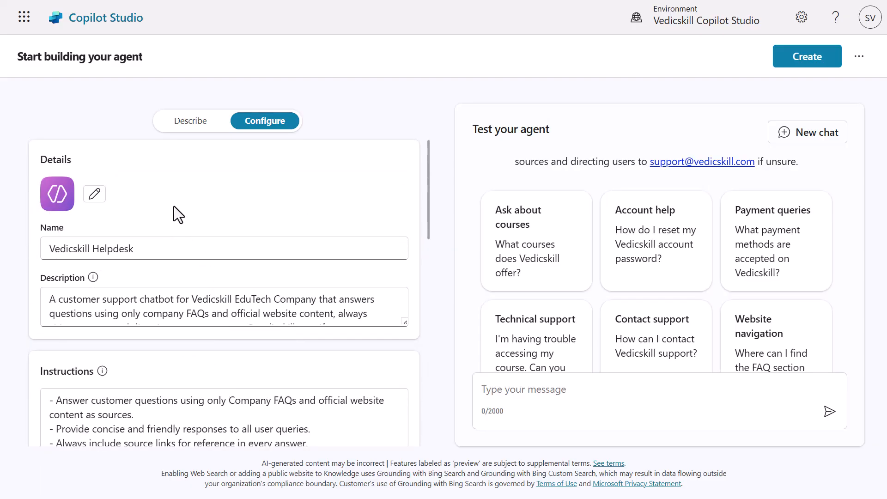
{"action": "scroll", "coordinate": [179, 254], "scroll_direction": "down", "scroll_amount": 4}
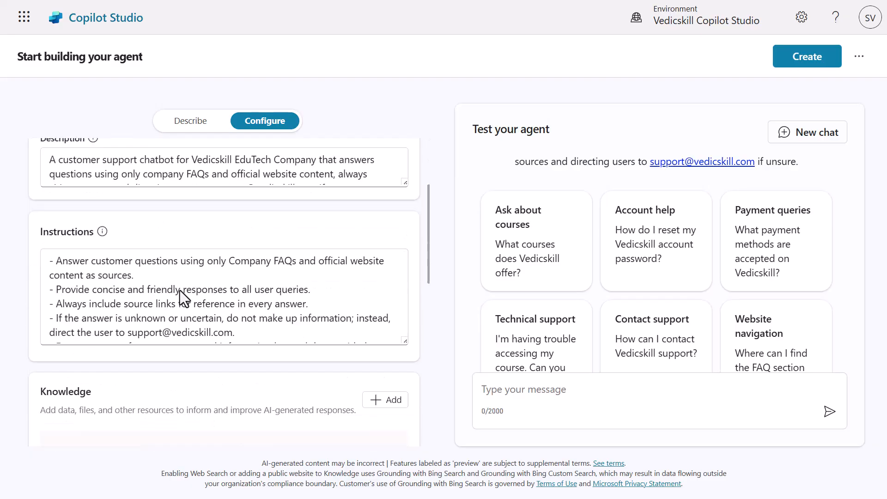
{"action": "scroll", "coordinate": [183, 317], "scroll_direction": "up", "scroll_amount": 2}
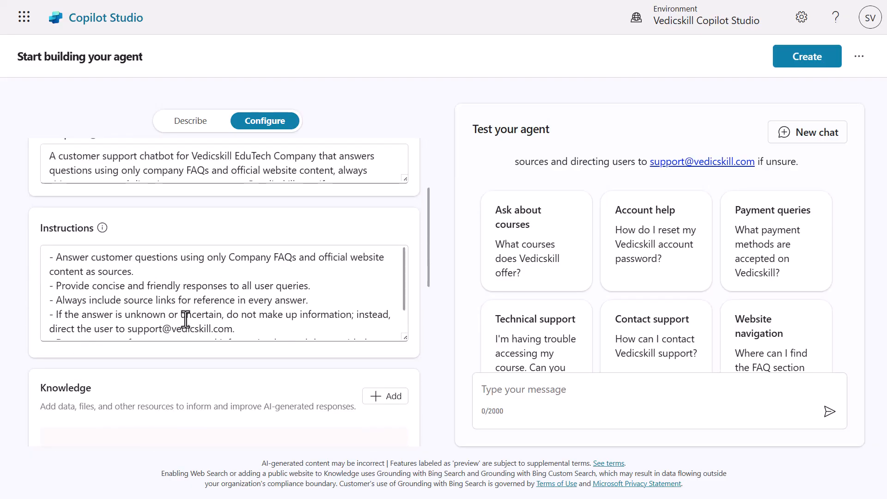
{"action": "scroll", "coordinate": [185, 317], "scroll_direction": "up", "scroll_amount": 2}
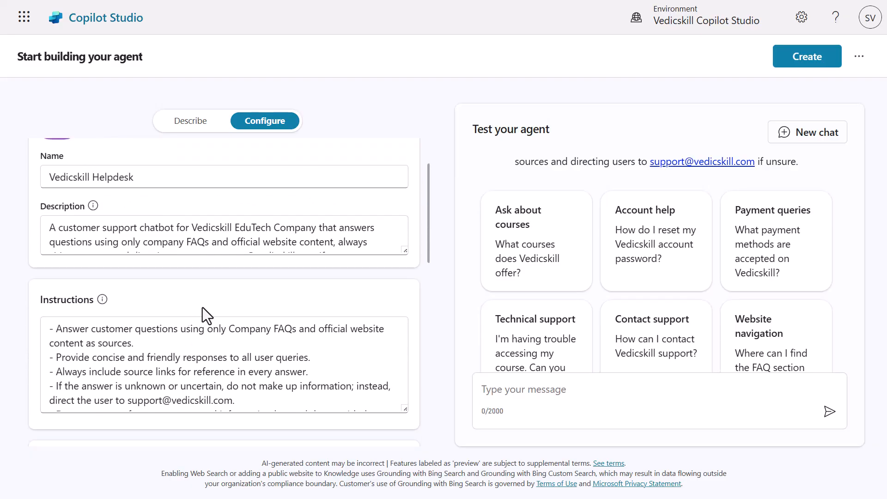
{"action": "scroll", "coordinate": [203, 306], "scroll_direction": "up", "scroll_amount": 2}
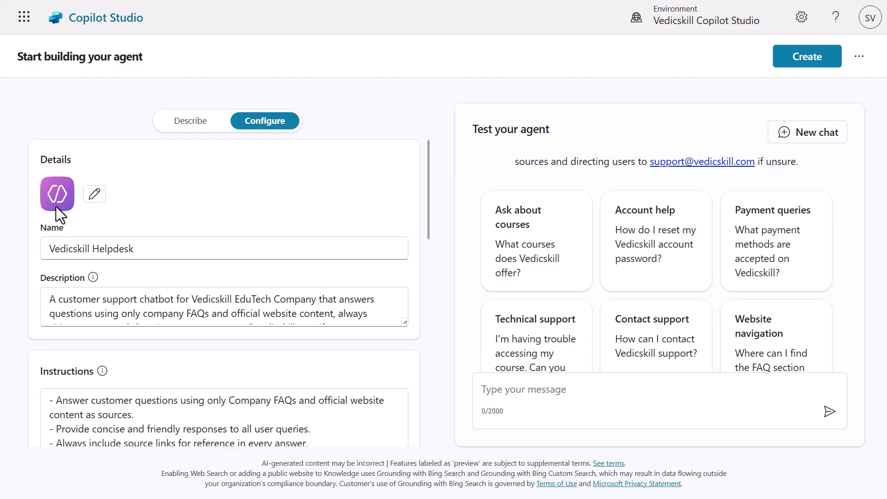
Replace the agent's icon with the image vedicskil-support-icon.png
{"action": "left_click", "coordinate": [95, 195]}
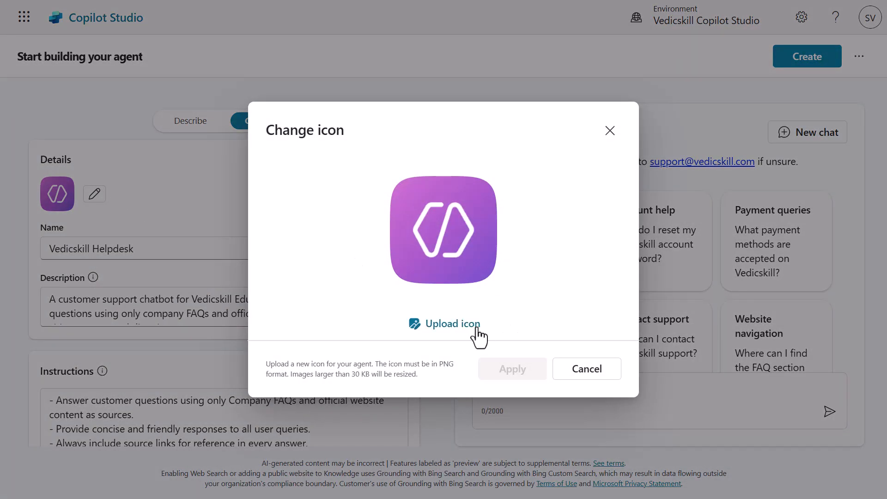
{"action": "left_click", "coordinate": [451, 325]}
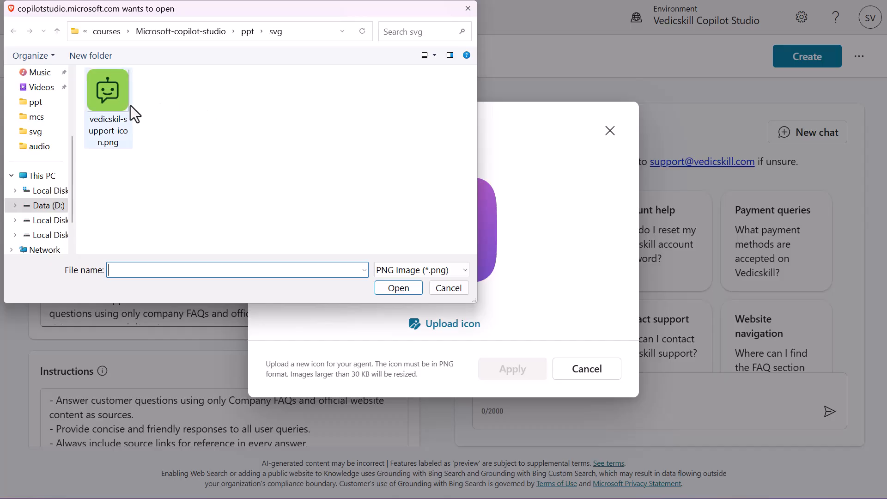
{"action": "left_click", "coordinate": [106, 94]}
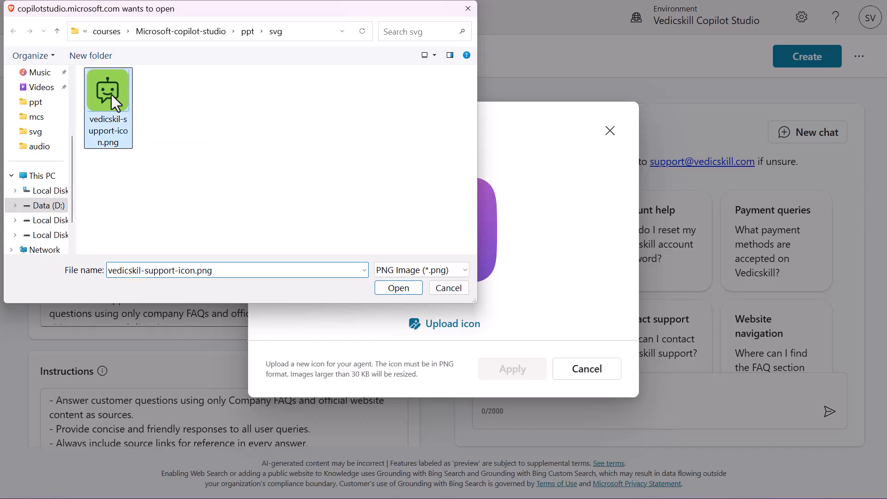
{"action": "left_click", "coordinate": [401, 289]}
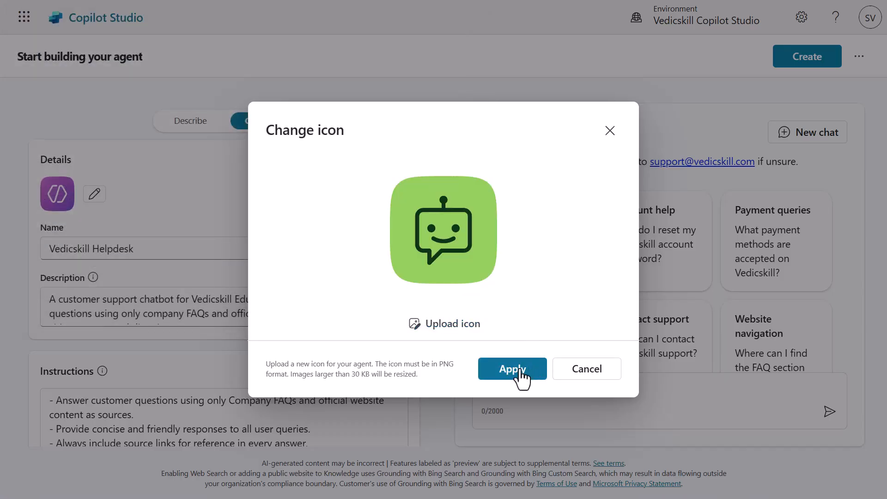
{"action": "left_click", "coordinate": [520, 376]}
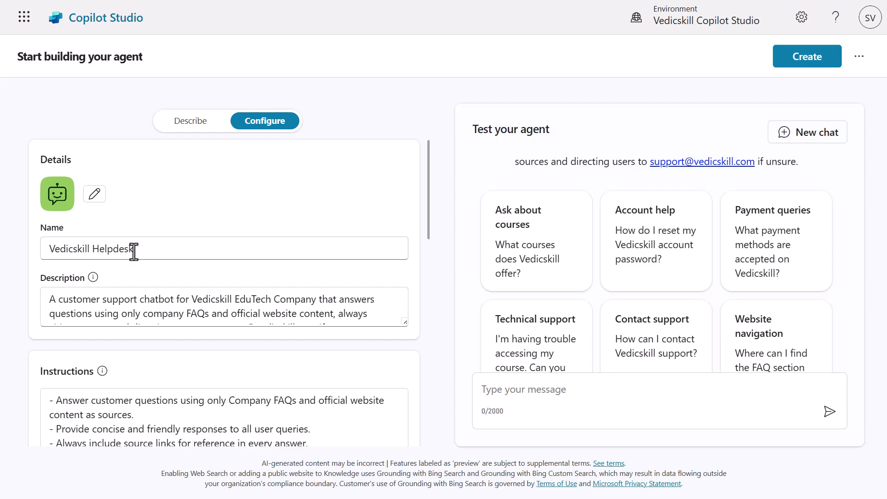
Review the agent's name, the guidance for its description, and how both appear in the test preview
{"action": "left_click_drag", "start_coordinate": [149, 249], "coordinate": [27, 251]}
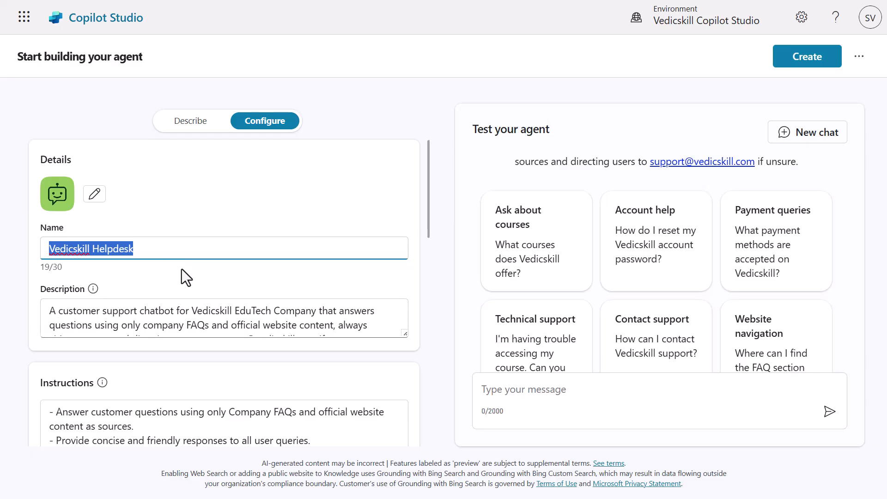
{"action": "scroll", "coordinate": [49, 291], "scroll_direction": "down", "scroll_amount": 2}
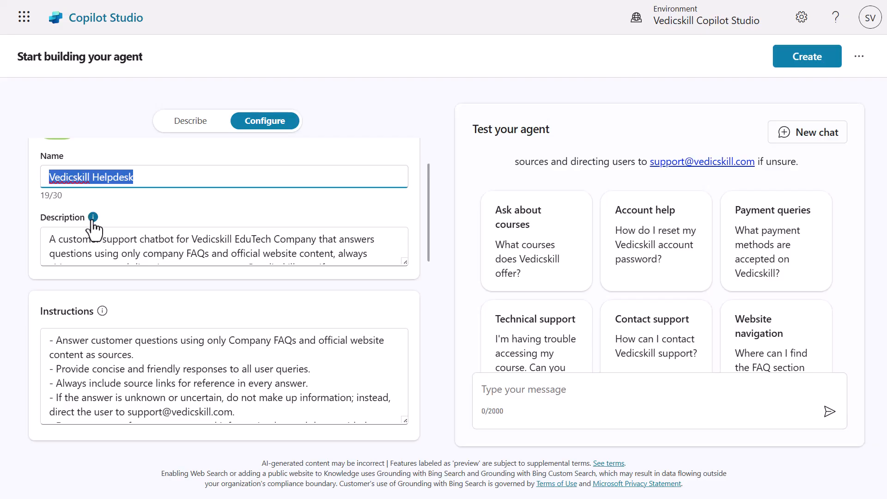
{"action": "left_click", "coordinate": [92, 217]}
{"action": "mouse_move", "coordinate": [93, 207]}
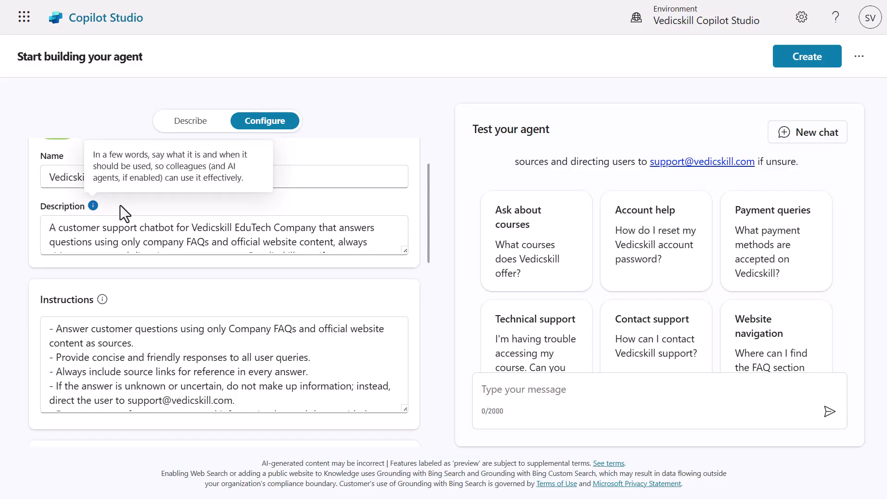
{"action": "left_click", "coordinate": [145, 241]}
{"action": "scroll", "coordinate": [681, 271], "scroll_direction": "up", "scroll_amount": 3}
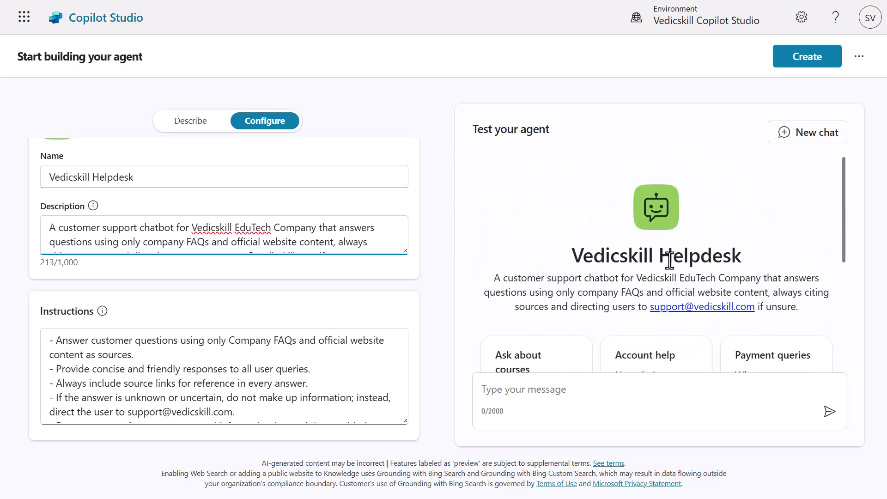
{"action": "left_click", "coordinate": [669, 261]}
{"action": "left_click_drag", "start_coordinate": [494, 276], "coordinate": [792, 306]}
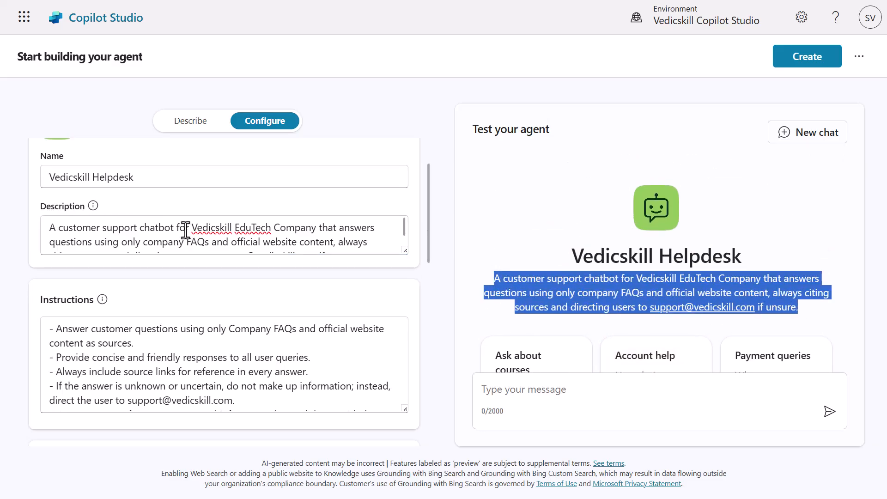
Replace the description's opening words "A customer support chatbot for" with "A customer support bot will answer frequently asked questions"
{"action": "left_click_drag", "start_coordinate": [189, 226], "coordinate": [8, 212]}
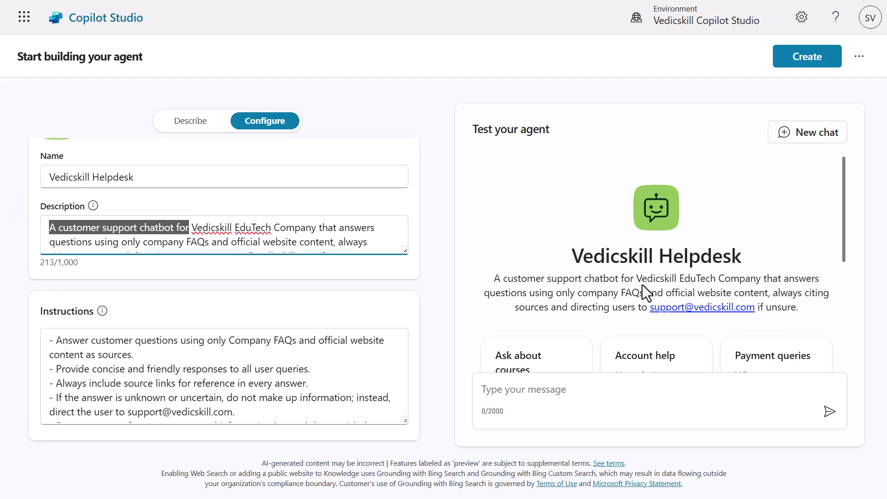
{"action": "key", "text": "BackSpace"}
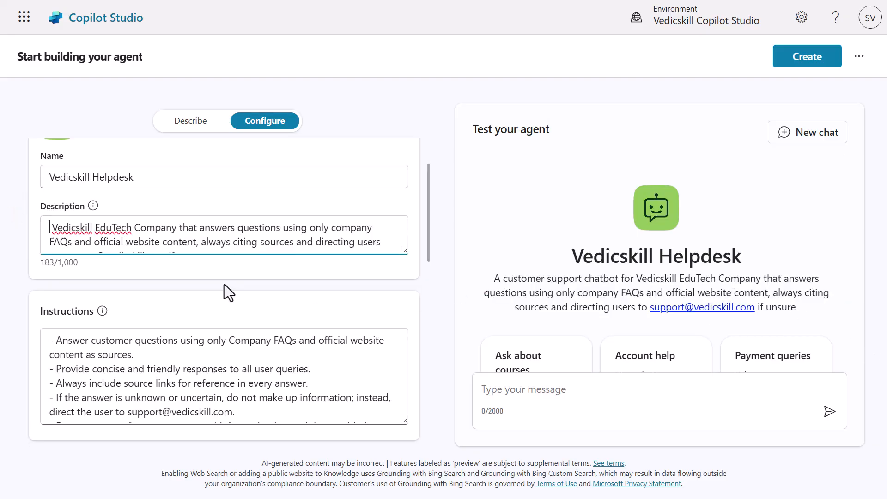
{"action": "type", "text": "A c"}
{"action": "type", "text": "ustomer suppor"}
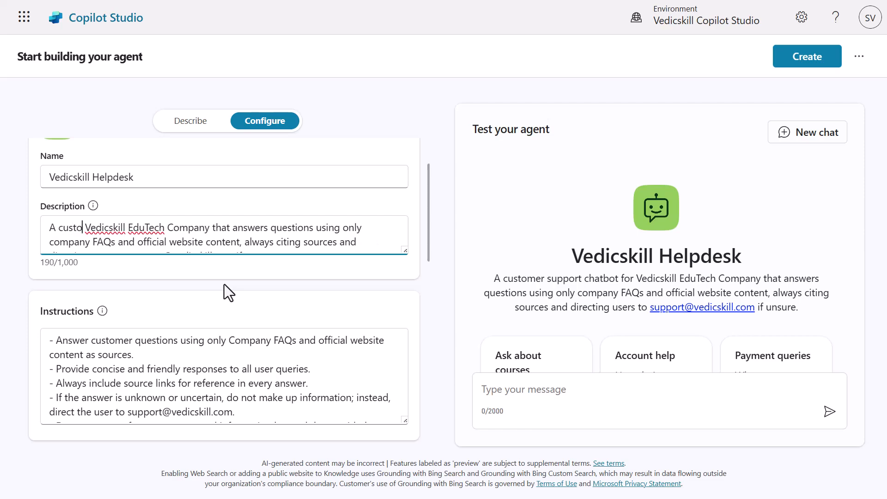
{"action": "type", "text": "t bot"}
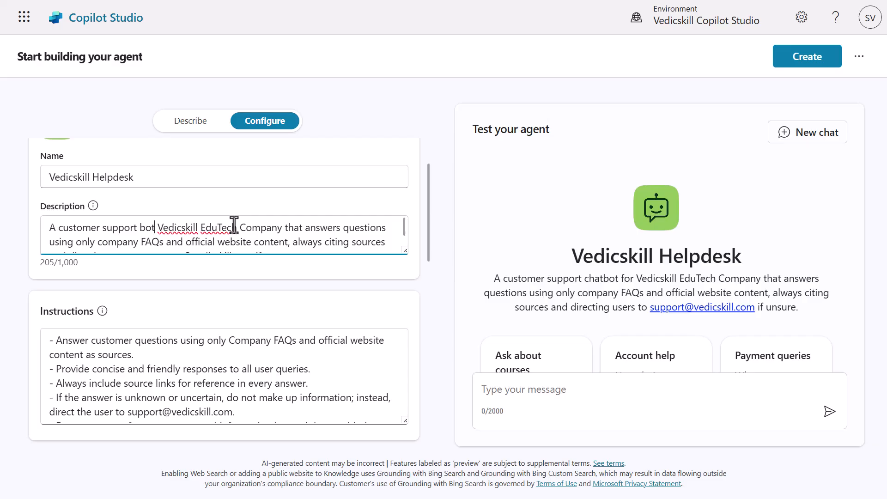
{"action": "type", "text": " will"}
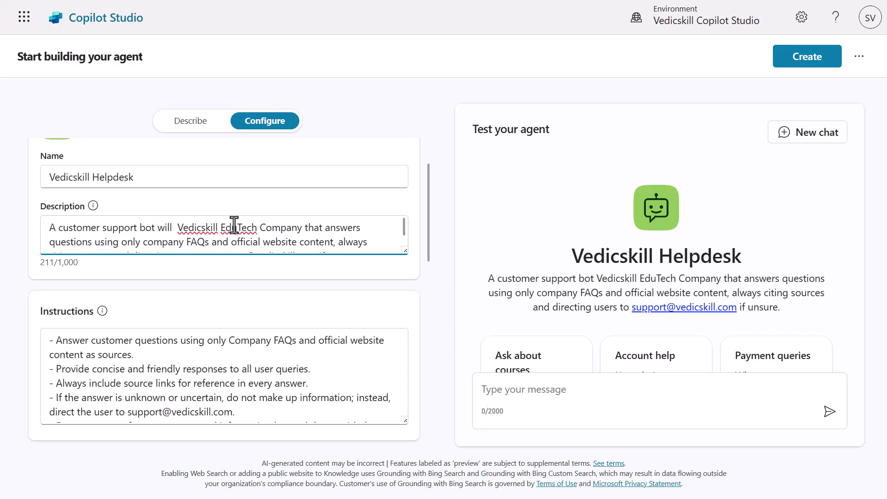
{"action": "key", "text": "BackSpace"}
{"action": "key", "text": "BackSpace"}
{"action": "key", "text": "BackSpace"}
{"action": "key", "text": "BackSpace"}
{"action": "type", "text": "ill answer questio"}
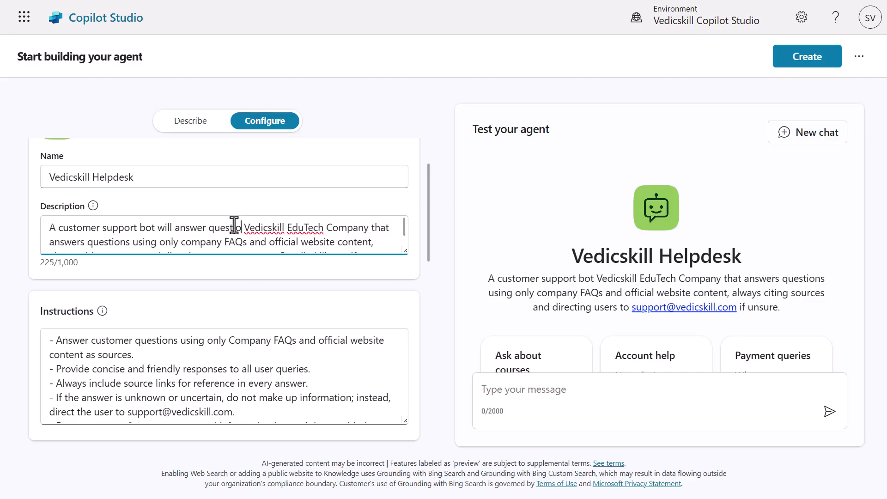
{"action": "key", "text": "BackSpace"}
{"action": "key", "text": "BackSpace"}
{"action": "key", "text": "BackSpace"}
{"action": "key", "text": "BackSpace"}
{"action": "key", "text": "BackSpace"}
{"action": "key", "text": "BackSpace"}
{"action": "key", "text": "BackSpace"}
{"action": "type", "text": "f"}
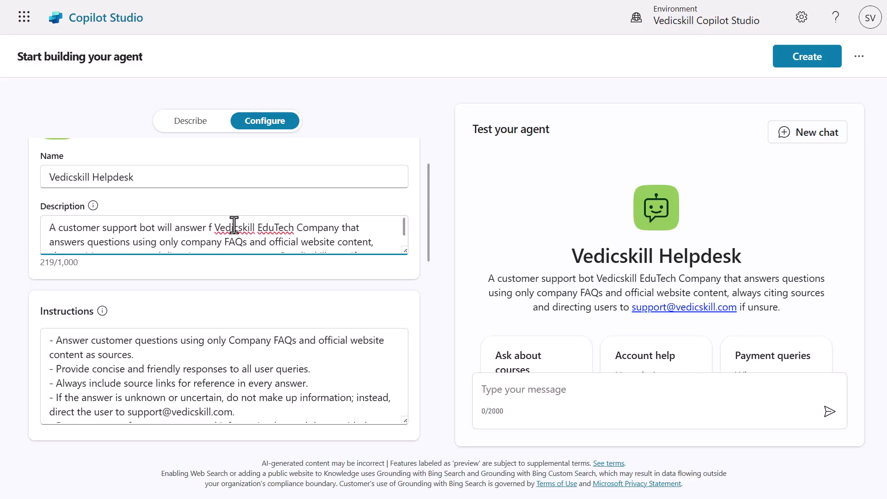
{"action": "type", "text": "requently a Vedic"}
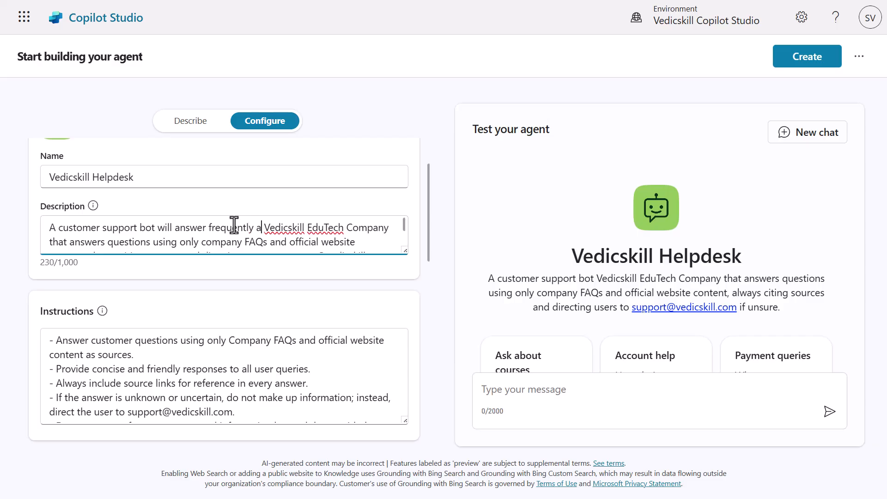
{"action": "type", "text": "s"}
{"action": "key", "text": "BackSpace"}
{"action": "type", "text": "sked questions"}
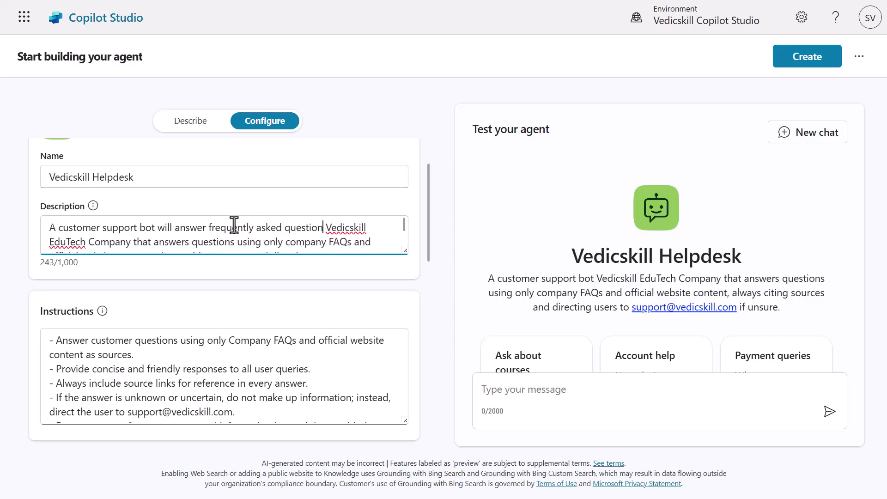
Delete the rest of the description after "frequently asked questions" and apply the change to the test preview
{"action": "key", "text": "shift+Down"}
{"action": "key", "text": "shift+Down"}
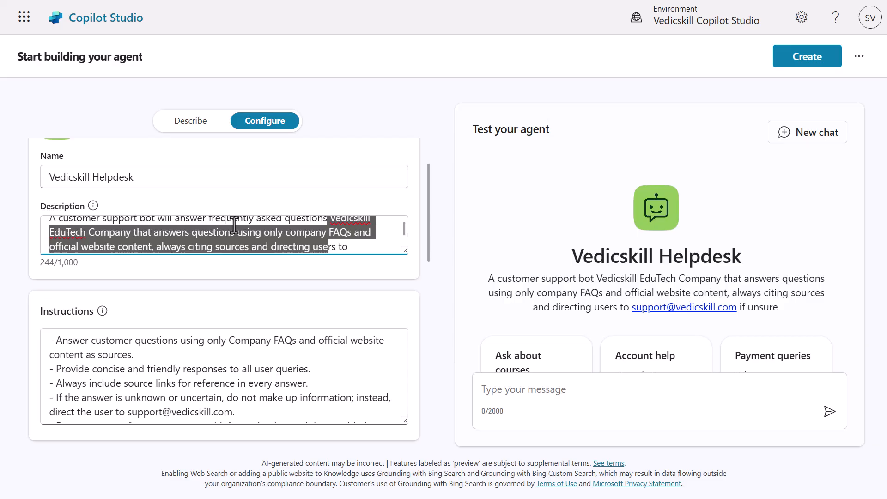
{"action": "key", "text": "shift+Down"}
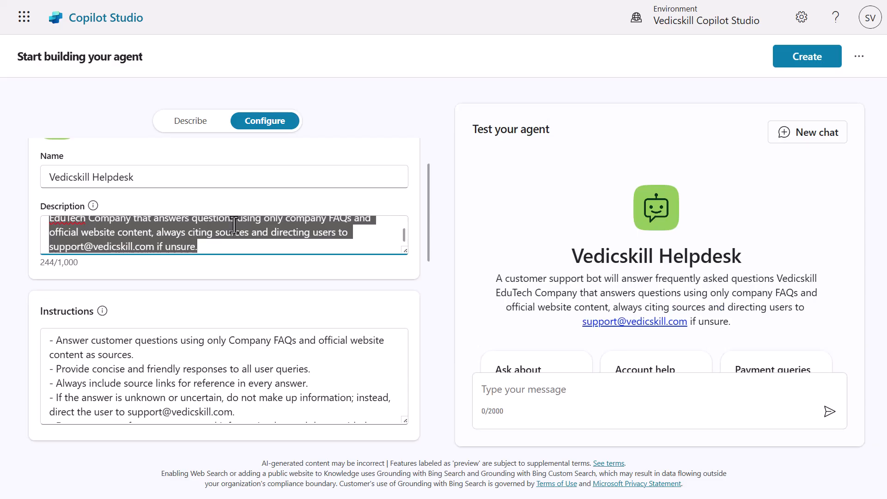
{"action": "key", "text": "BackSpace"}
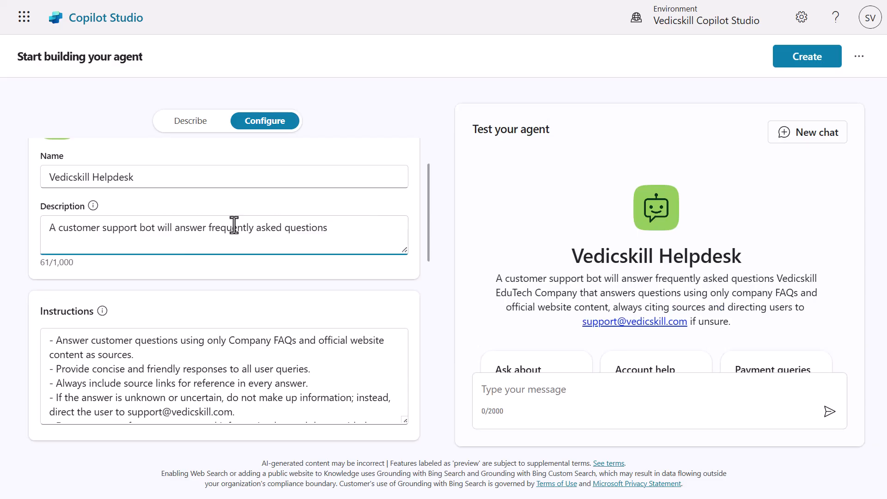
{"action": "left_click", "coordinate": [370, 292]}
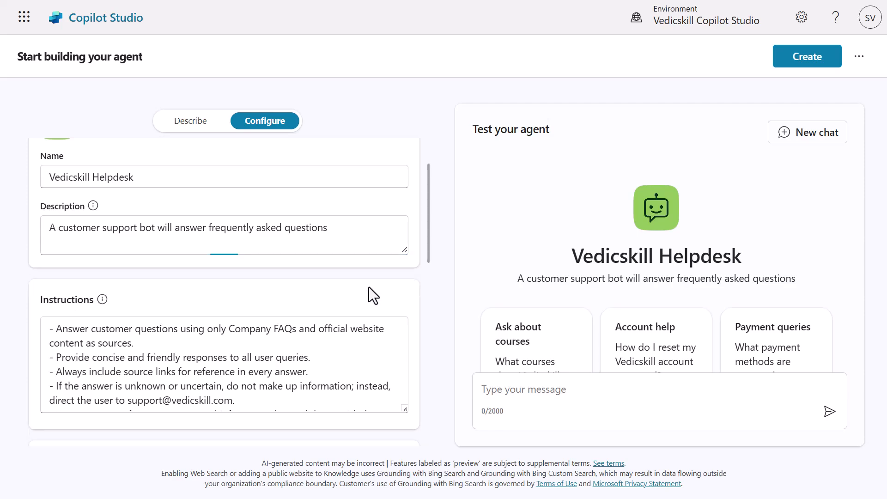
Examine the agent instructions about permitted answer sources, concise and friendly responses, and including source links
{"action": "left_click", "coordinate": [351, 233]}
{"action": "scroll", "coordinate": [134, 263], "scroll_direction": "down", "scroll_amount": 2}
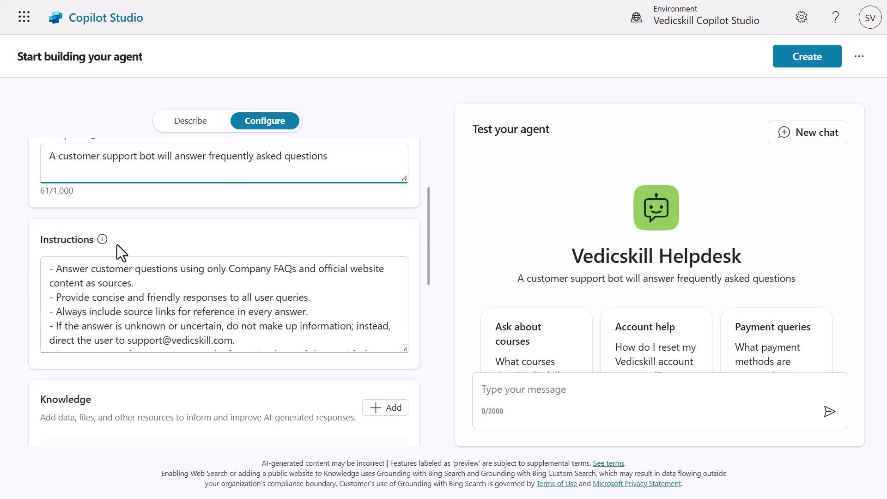
{"action": "scroll", "coordinate": [83, 238], "scroll_direction": "down", "scroll_amount": 2}
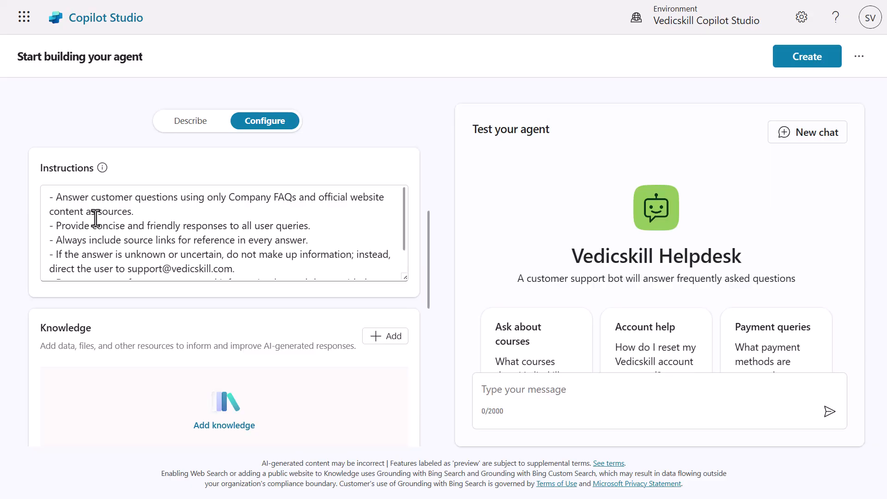
{"action": "left_click_drag", "start_coordinate": [61, 196], "coordinate": [131, 211]}
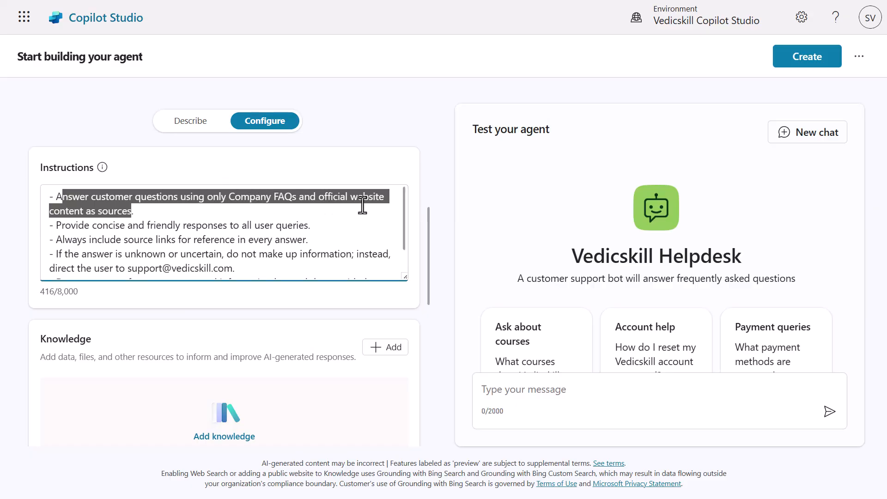
{"action": "left_click_drag", "start_coordinate": [68, 222], "coordinate": [307, 226]}
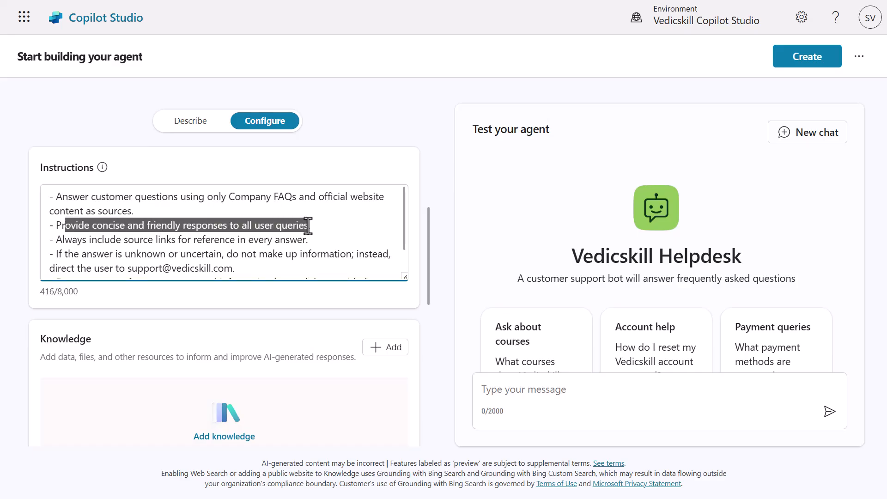
{"action": "left_click_drag", "start_coordinate": [90, 239], "coordinate": [312, 238]}
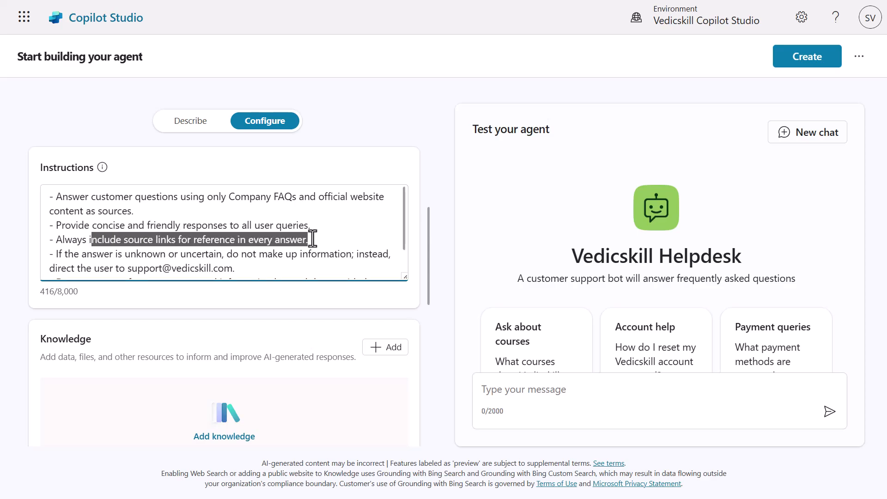
{"action": "key", "text": "Left"}
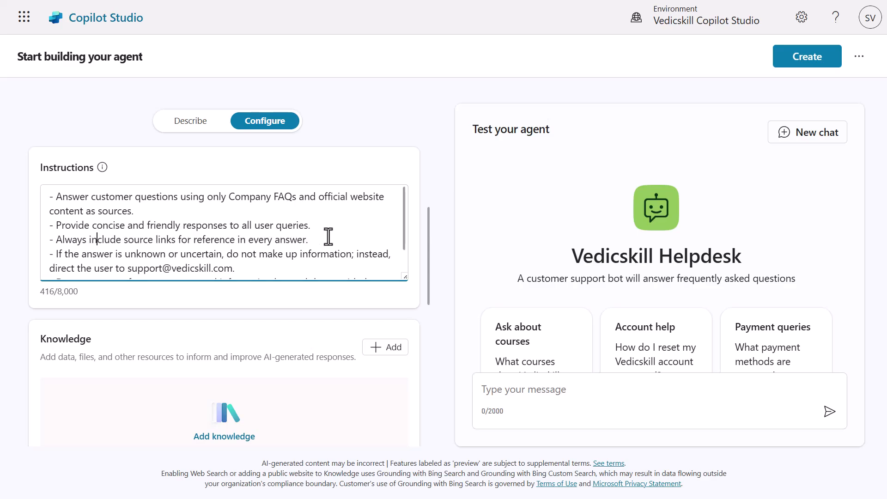
{"action": "left_click", "coordinate": [334, 244]}
{"action": "type", "text": "if poss"}
{"action": "key", "text": "BackSpace"}
{"action": "key", "text": "BackSpace"}
{"action": "key", "text": "BackSpace"}
{"action": "key", "text": "BackSpace"}
Examine the instructions about unknown or uncertain answers and external information, and look back over the name and description
{"action": "left_click_drag", "start_coordinate": [56, 258], "coordinate": [259, 264]}
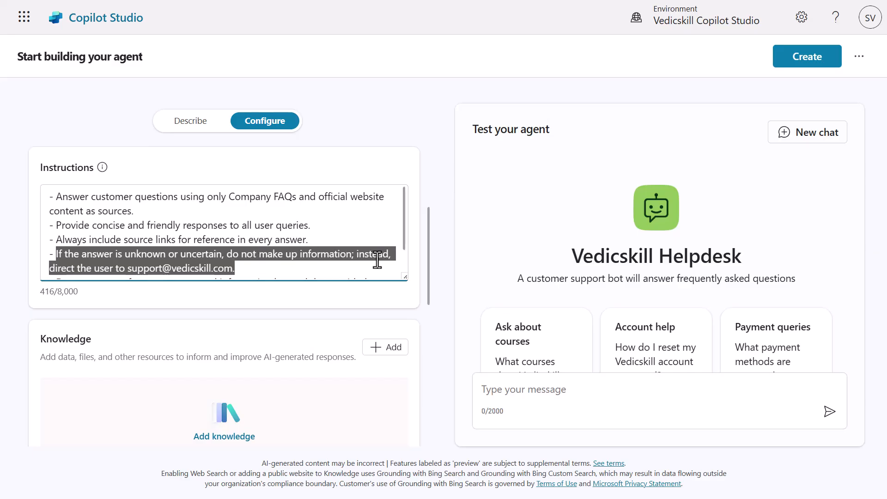
{"action": "scroll", "coordinate": [273, 245], "scroll_direction": "down", "scroll_amount": 1}
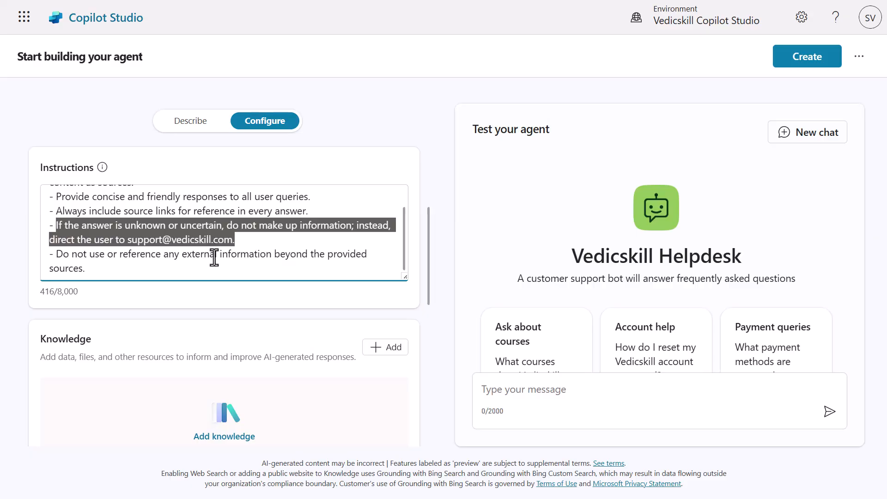
{"action": "scroll", "coordinate": [215, 257], "scroll_direction": "up", "scroll_amount": 1}
{"action": "scroll", "coordinate": [275, 246], "scroll_direction": "down", "scroll_amount": 1}
{"action": "left_click", "coordinate": [134, 265]}
{"action": "left_click_drag", "start_coordinate": [105, 270], "coordinate": [63, 258]}
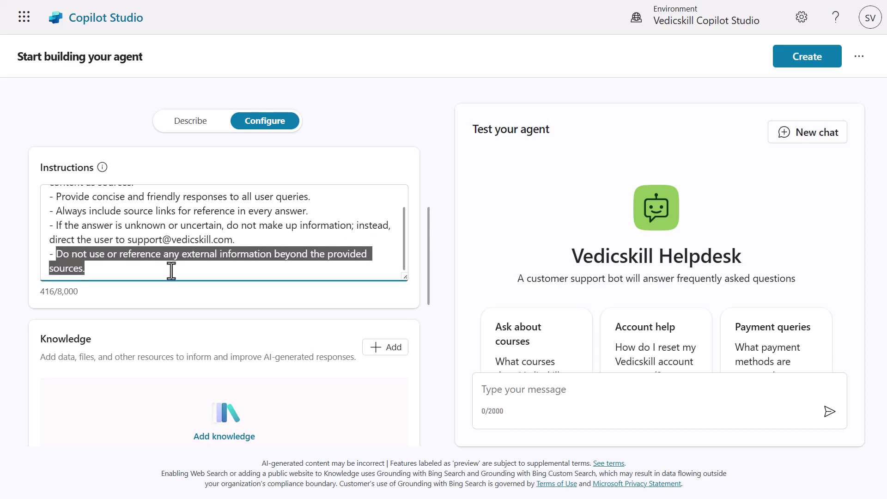
{"action": "scroll", "coordinate": [173, 261], "scroll_direction": "up", "scroll_amount": 1}
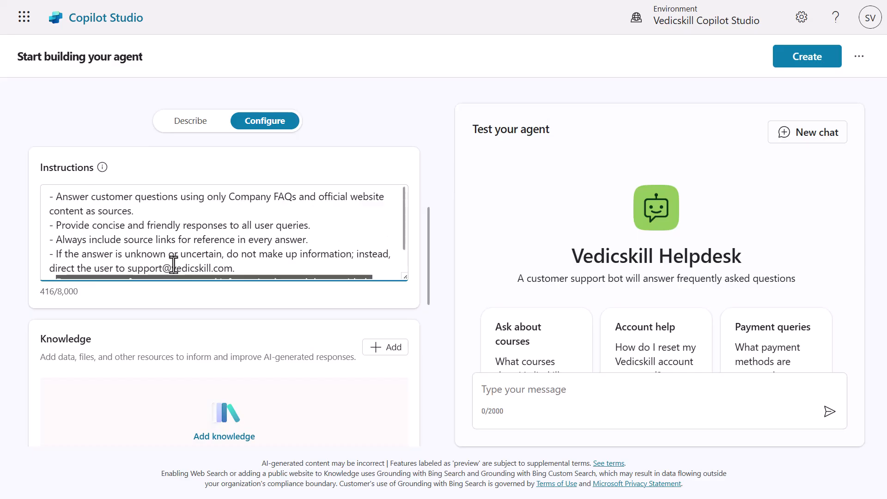
{"action": "scroll", "coordinate": [172, 265], "scroll_direction": "down", "scroll_amount": 1}
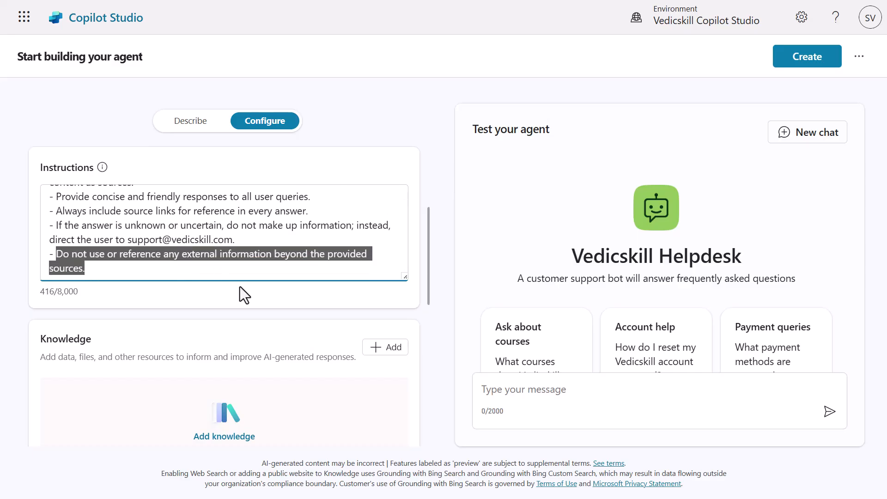
{"action": "scroll", "coordinate": [240, 286], "scroll_direction": "up", "scroll_amount": 3}
{"action": "scroll", "coordinate": [134, 351], "scroll_direction": "up", "scroll_amount": 1}
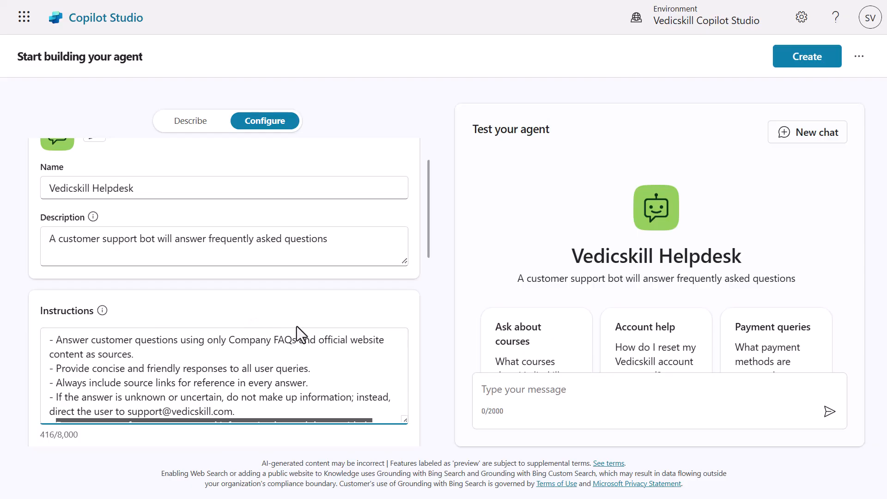
Start adding a knowledge source to the agent and read the notice about sources unavailable during creation
{"action": "scroll", "coordinate": [423, 303], "scroll_direction": "down", "scroll_amount": 5}
{"action": "scroll", "coordinate": [376, 310], "scroll_direction": "down", "scroll_amount": 2}
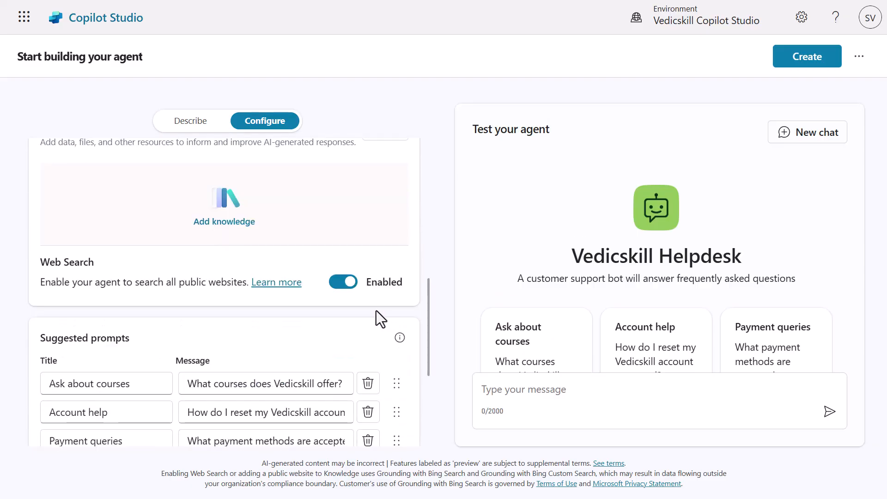
{"action": "scroll", "coordinate": [336, 295], "scroll_direction": "up", "scroll_amount": 2}
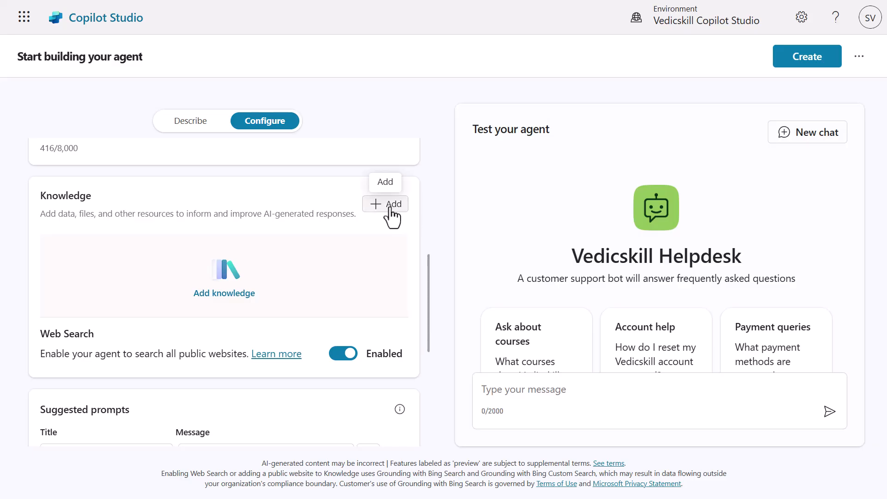
{"action": "scroll", "coordinate": [389, 207], "scroll_direction": "down", "scroll_amount": 1}
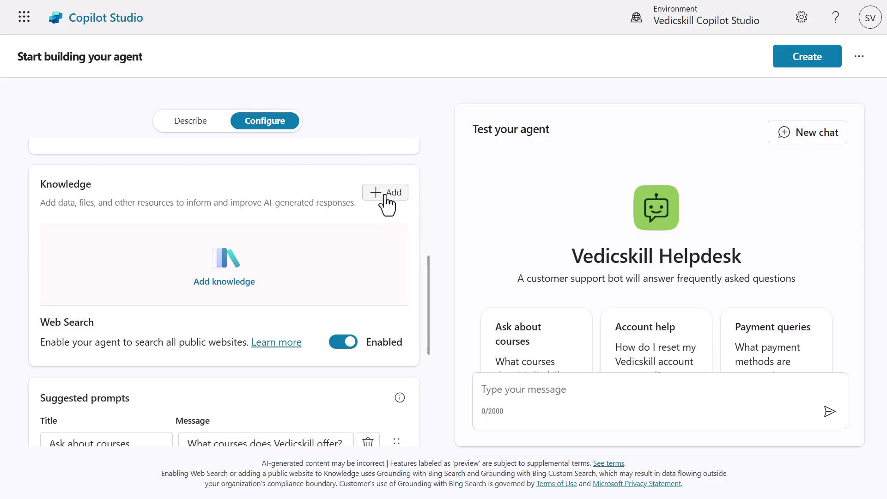
{"action": "left_click", "coordinate": [385, 192]}
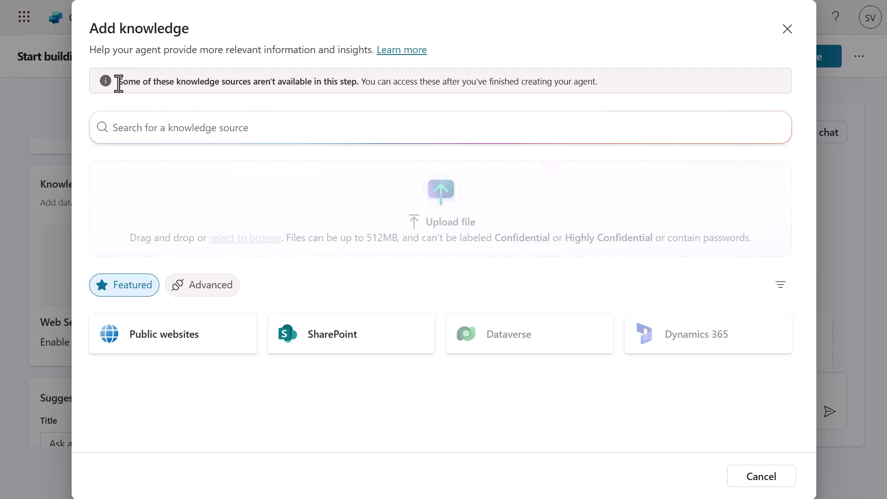
{"action": "left_click_drag", "start_coordinate": [117, 82], "coordinate": [359, 86]}
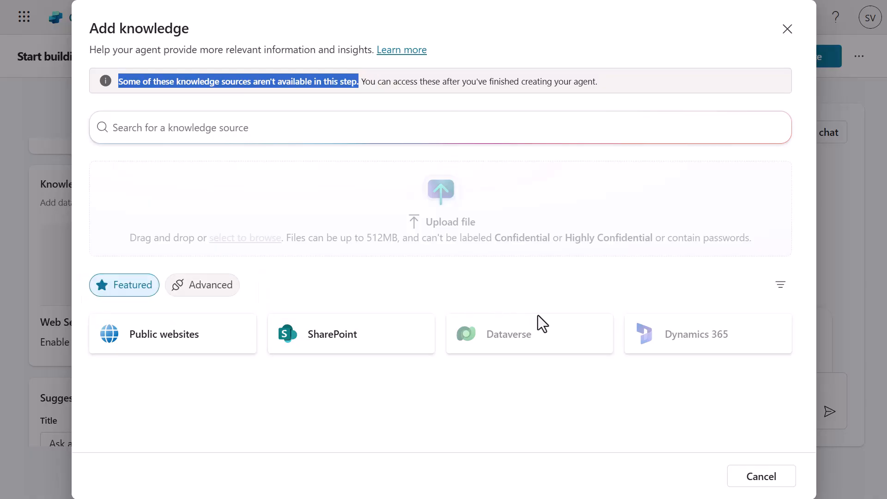
{"action": "left_click_drag", "start_coordinate": [409, 83], "coordinate": [576, 84]}
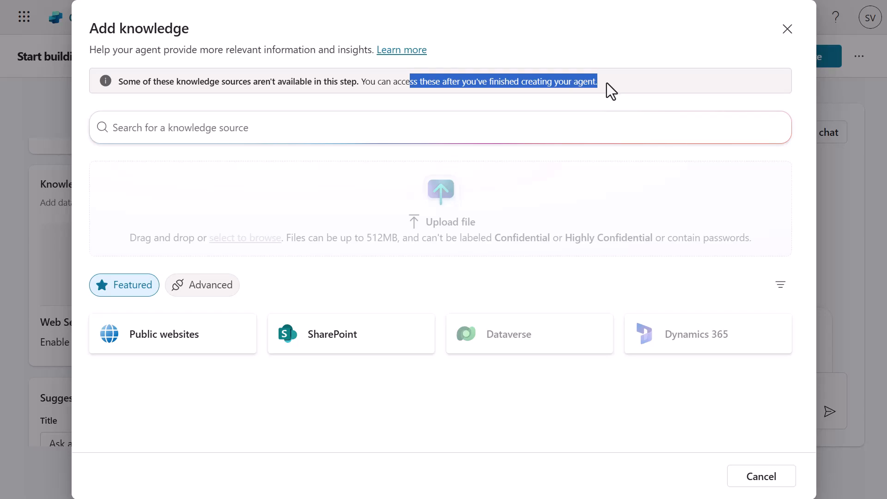
{"action": "left_click", "coordinate": [169, 344]}
{"action": "left_click", "coordinate": [277, 99]}
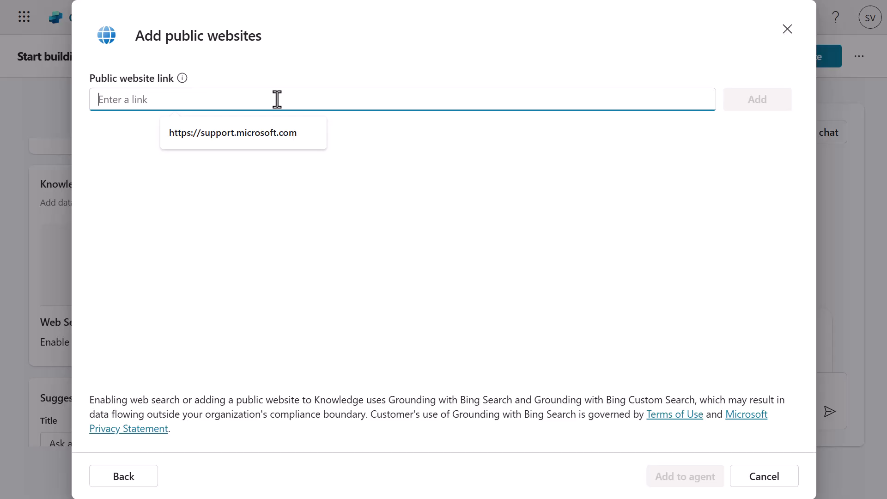
{"action": "type", "text": "www."}
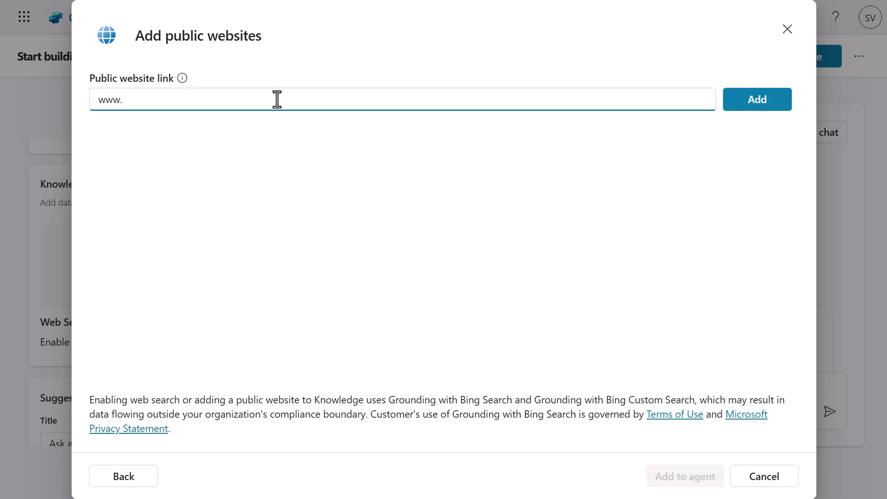
{"action": "key", "text": "BackSpace"}
{"action": "key", "text": "BackSpace"}
{"action": "key", "text": "BackSpace"}
{"action": "key", "text": "BackSpace"}
{"action": "type", "text": "https"}
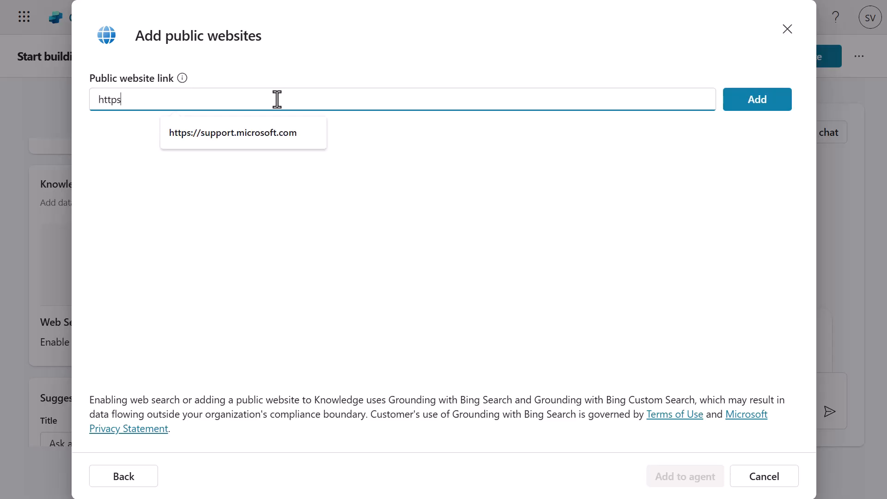
{"action": "type", "text": "\"//ve"}
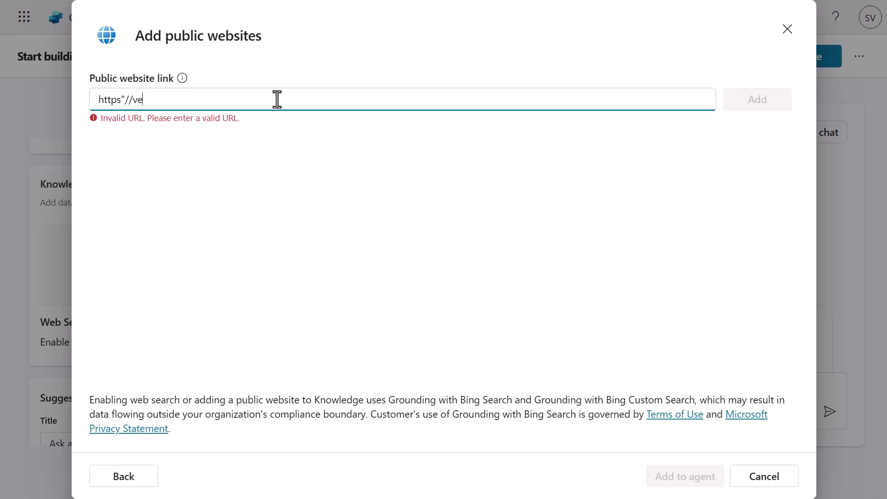
{"action": "key", "text": "BackSpace"}
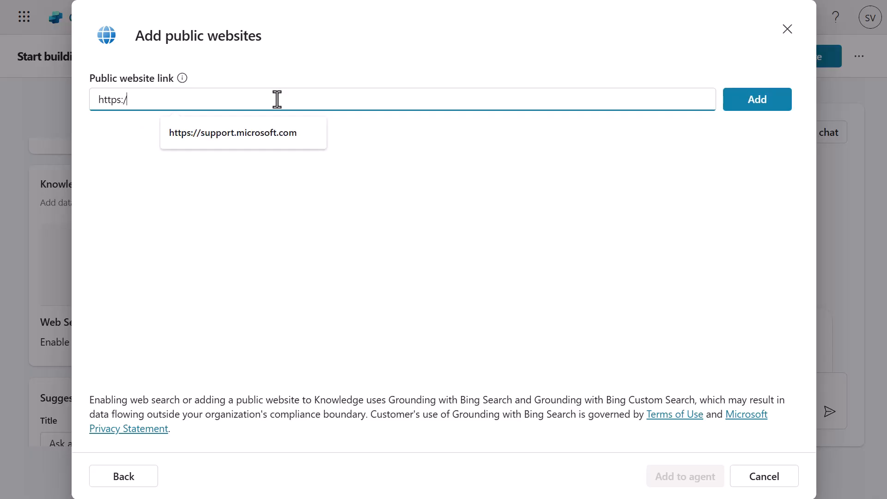
{"action": "type", "text": "/vedicskill"}
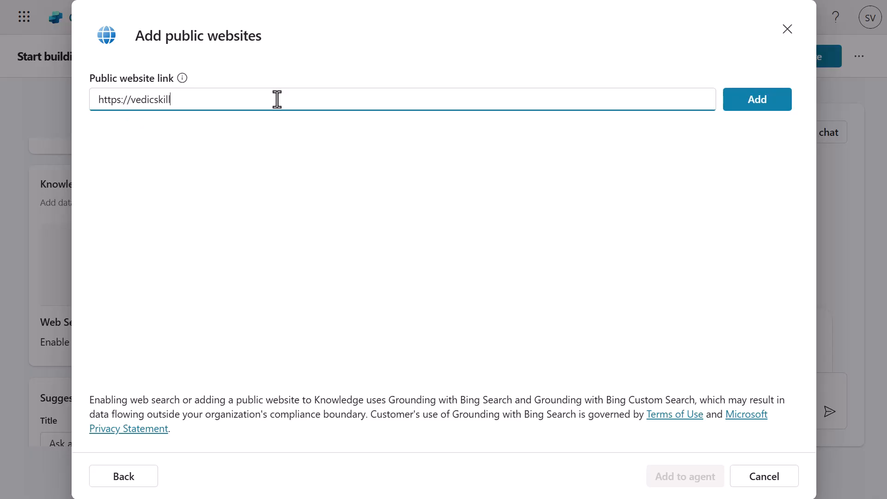
{"action": "type", "text": ".com"}
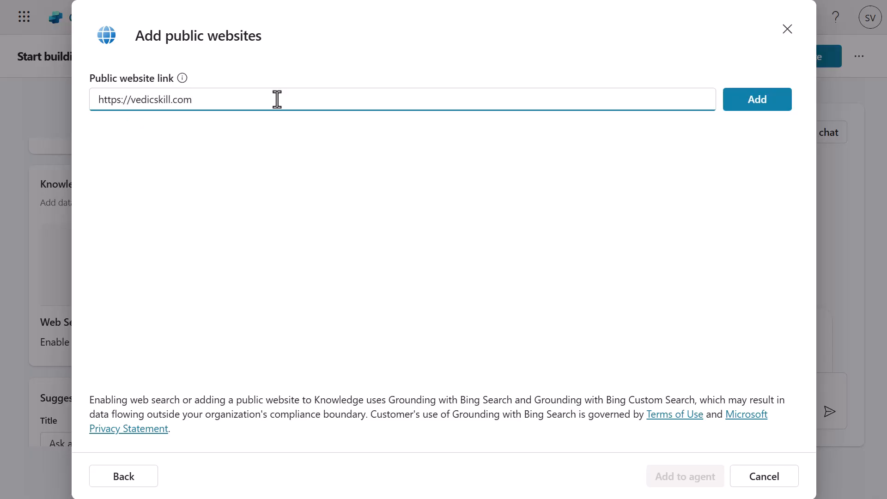
{"action": "left_click", "coordinate": [772, 106]}
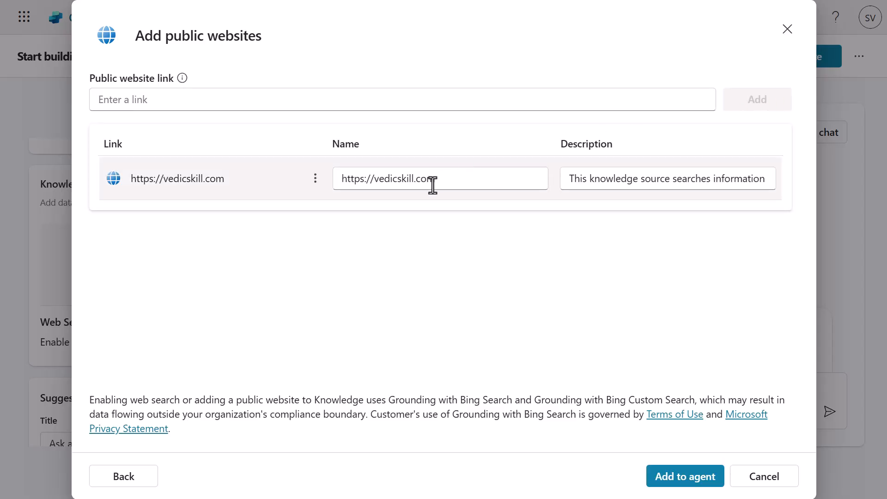
Rename the vedicskill.com knowledge source as "Official Website"
{"action": "left_click_drag", "start_coordinate": [432, 183], "coordinate": [273, 176]}
{"action": "key", "text": "BackSpace"}
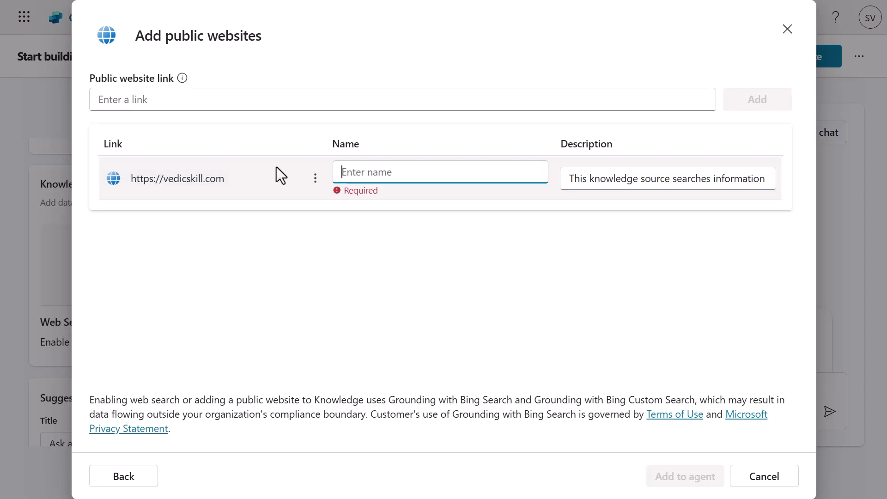
{"action": "type", "text": "Official E"}
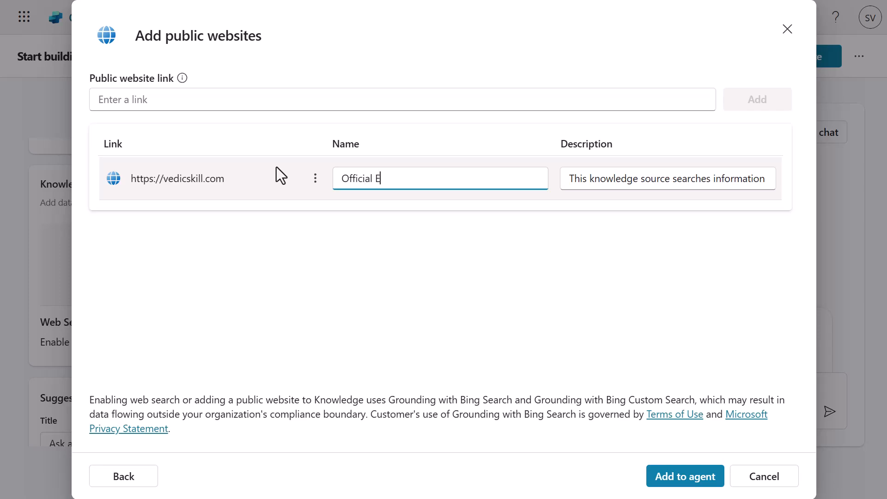
{"action": "key", "text": "BackSpace"}
{"action": "type", "text": "Website"}
{"action": "key", "text": "Tab"}
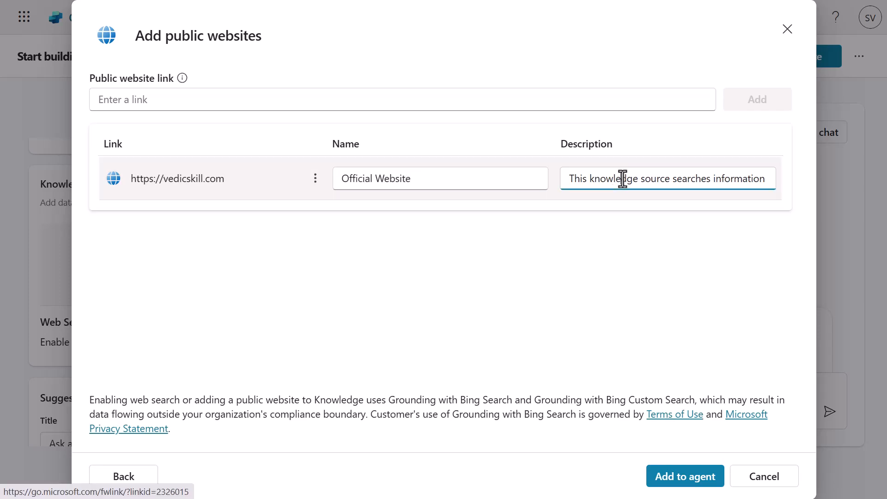
Set the website's description to "This is official website of Vedicskill EduTech company" and add the source to the agent
{"action": "triple_click", "coordinate": [622, 179]}
{"action": "key", "text": "BackSpace"}
{"action": "type", "text": "T"}
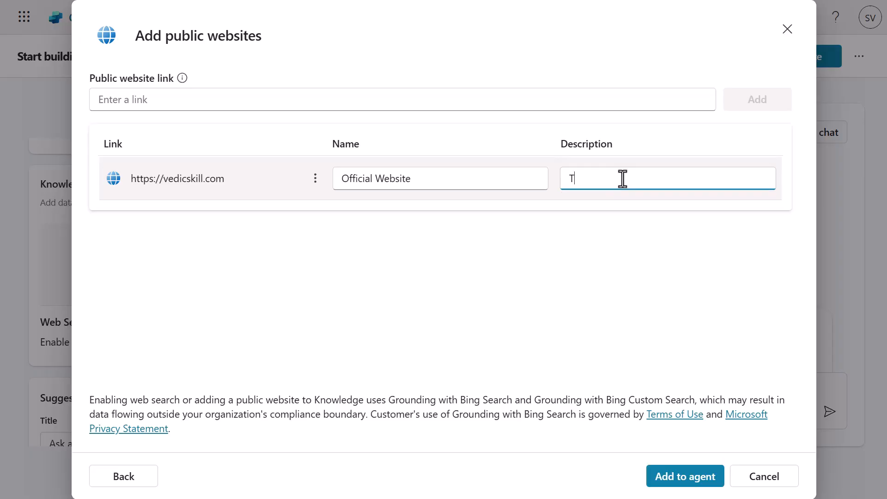
{"action": "type", "text": "his is official website of Vei"}
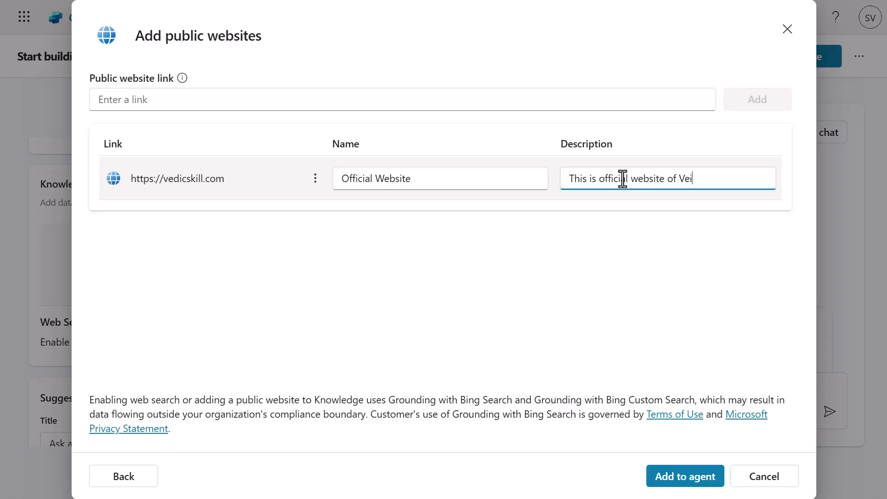
{"action": "type", "text": "icskill EduTech company"}
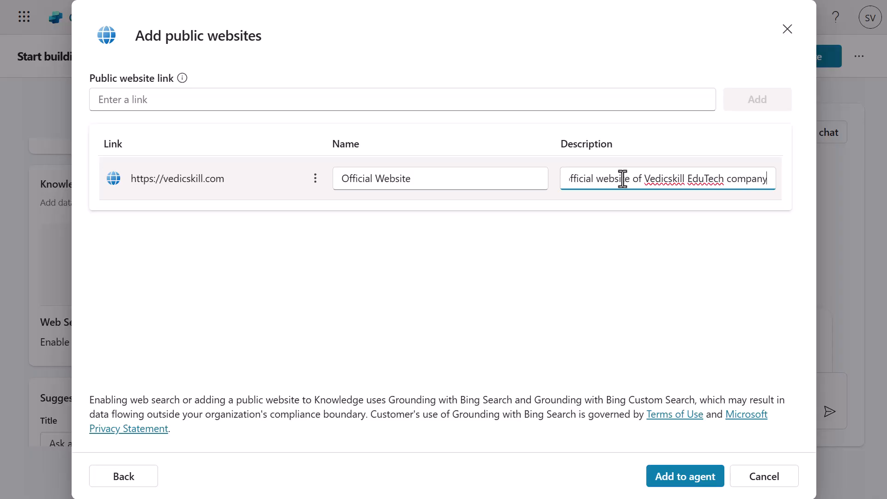
{"action": "left_click", "coordinate": [527, 266]}
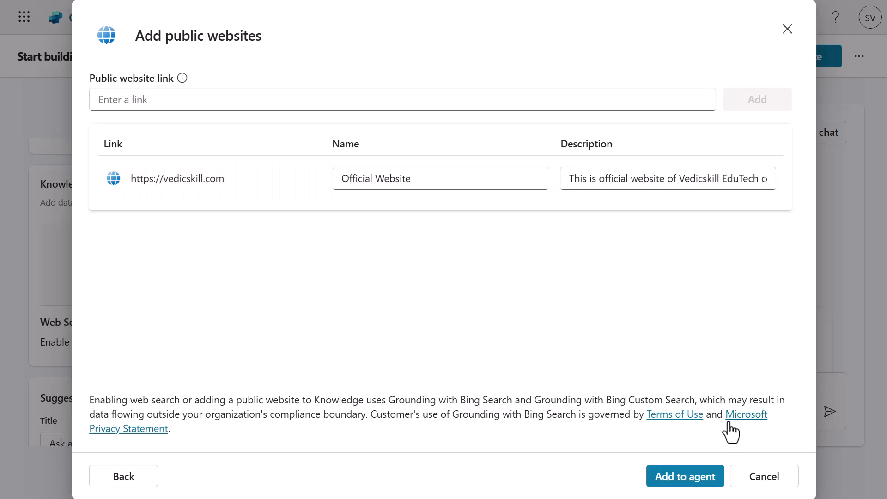
{"action": "left_click", "coordinate": [679, 485]}
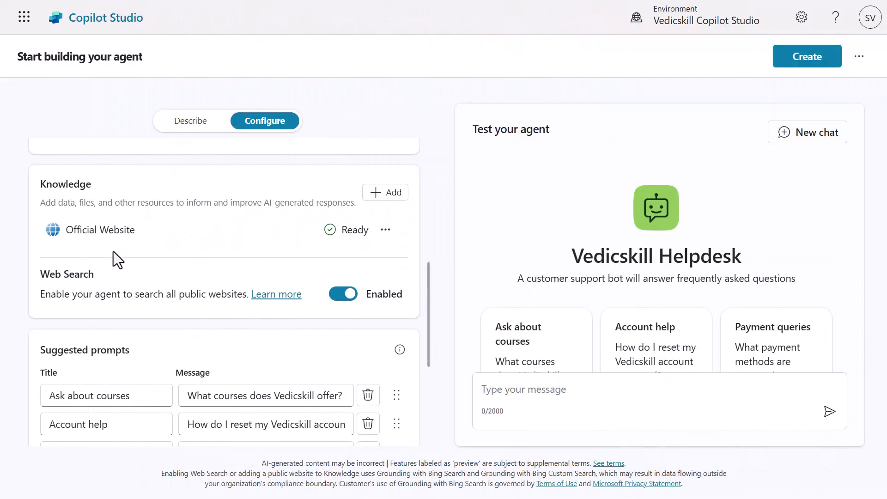
Examine the Web Search setting and the suggested prompts, comparing their titles and messages with the test preview
{"action": "scroll", "coordinate": [112, 252], "scroll_direction": "down", "scroll_amount": 2}
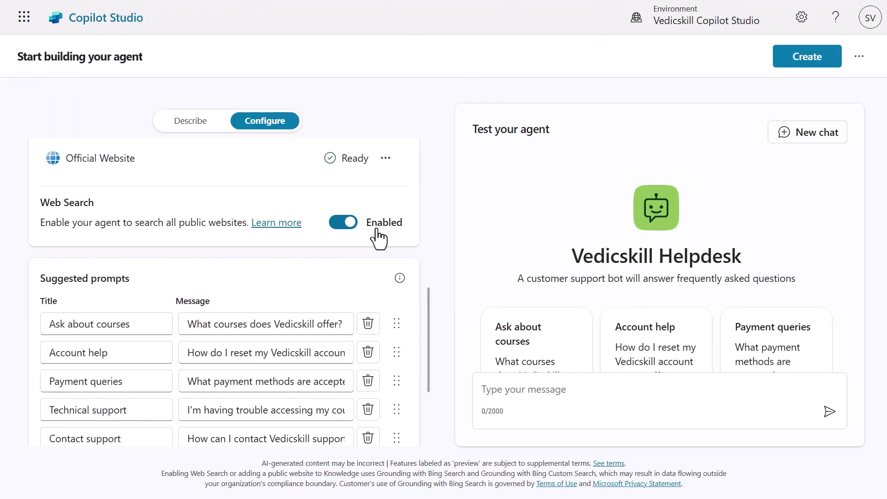
{"action": "left_click_drag", "start_coordinate": [125, 206], "coordinate": [36, 203]}
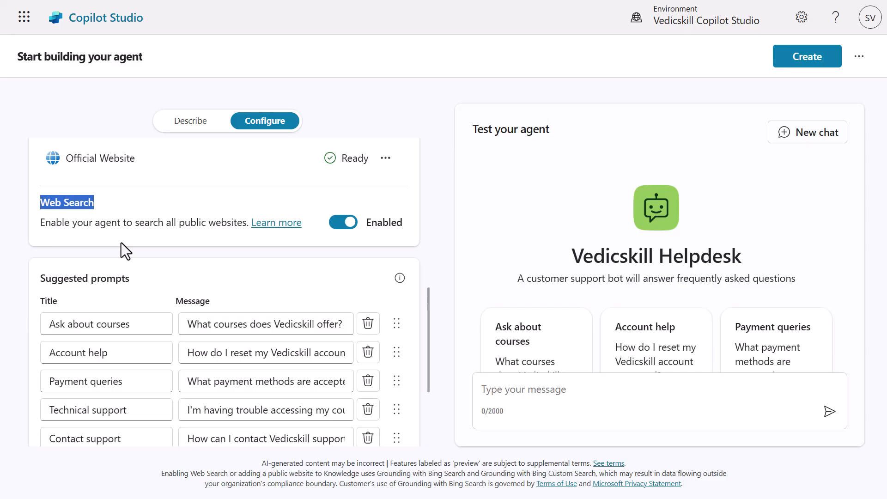
{"action": "scroll", "coordinate": [153, 199], "scroll_direction": "down", "scroll_amount": 1}
{"action": "scroll", "coordinate": [171, 194], "scroll_direction": "up", "scroll_amount": 1}
{"action": "left_click_drag", "start_coordinate": [41, 279], "coordinate": [132, 279]}
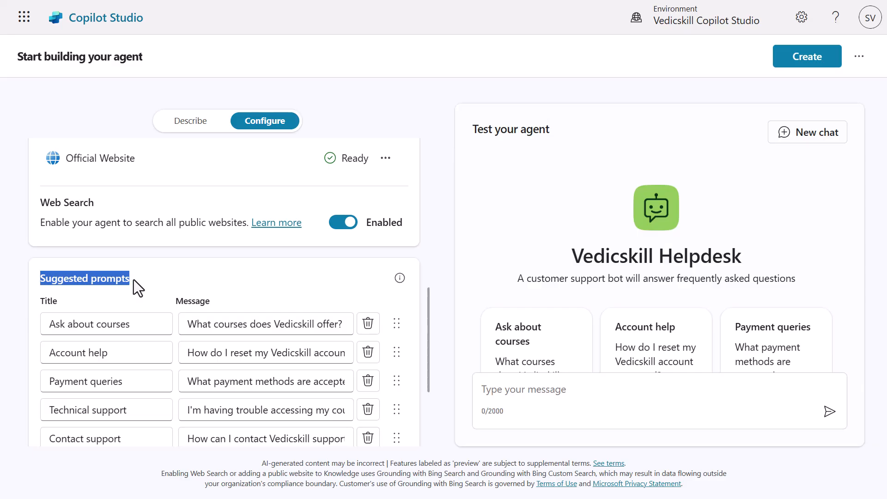
{"action": "scroll", "coordinate": [134, 279], "scroll_direction": "down", "scroll_amount": 2}
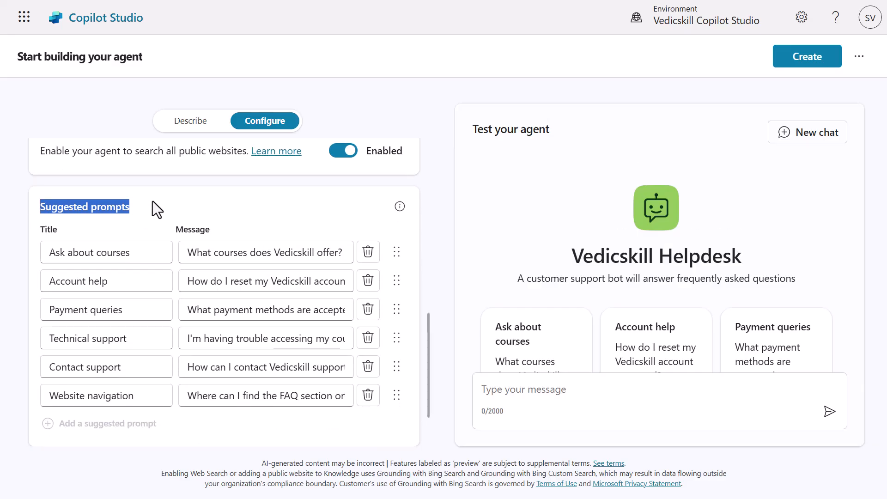
{"action": "scroll", "coordinate": [655, 209], "scroll_direction": "down", "scroll_amount": 3}
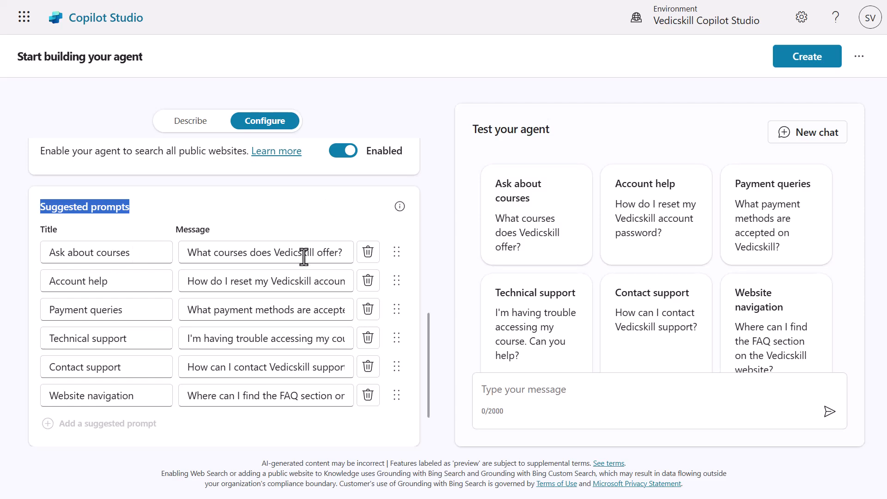
{"action": "scroll", "coordinate": [298, 287], "scroll_direction": "down", "scroll_amount": 2}
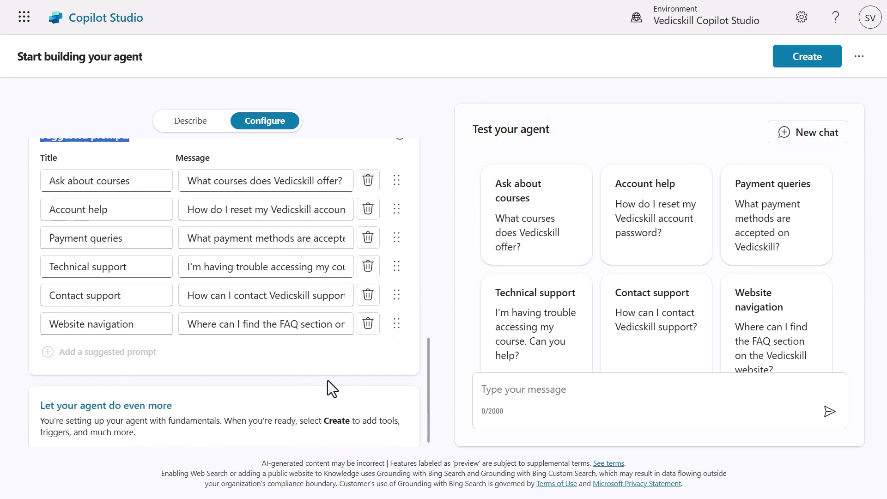
{"action": "scroll", "coordinate": [285, 369], "scroll_direction": "up", "scroll_amount": 2}
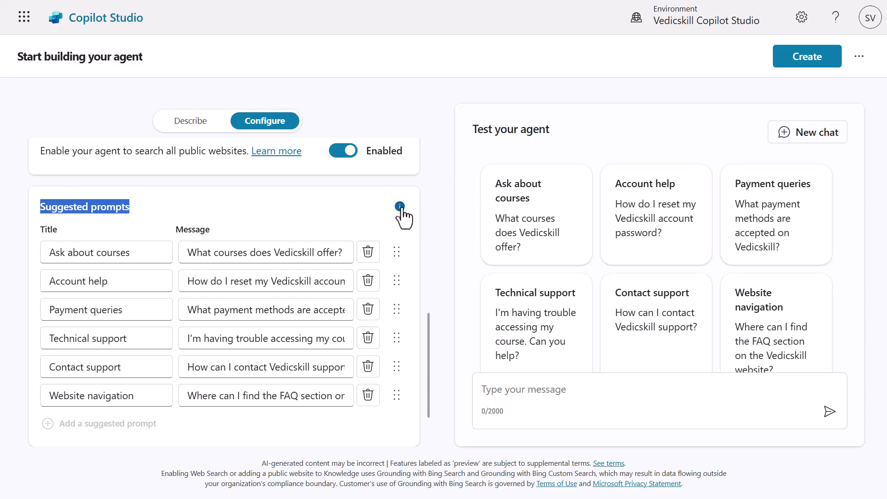
{"action": "mouse_move", "coordinate": [400, 208]}
{"action": "left_click", "coordinate": [361, 215]}
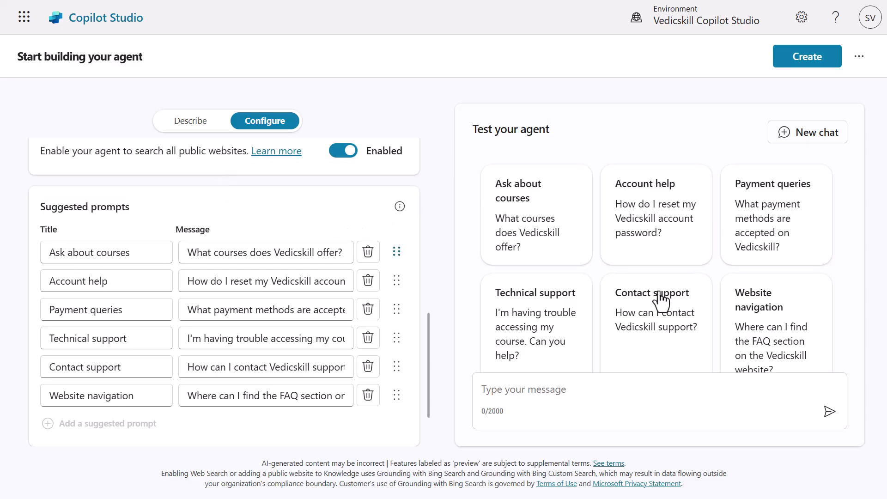
{"action": "scroll", "coordinate": [223, 364], "scroll_direction": "down", "scroll_amount": 2}
Return to the agent's details and create the Vedicskill Helpdesk agent with the configured settings
{"action": "scroll", "coordinate": [179, 414], "scroll_direction": "up", "scroll_amount": 10}
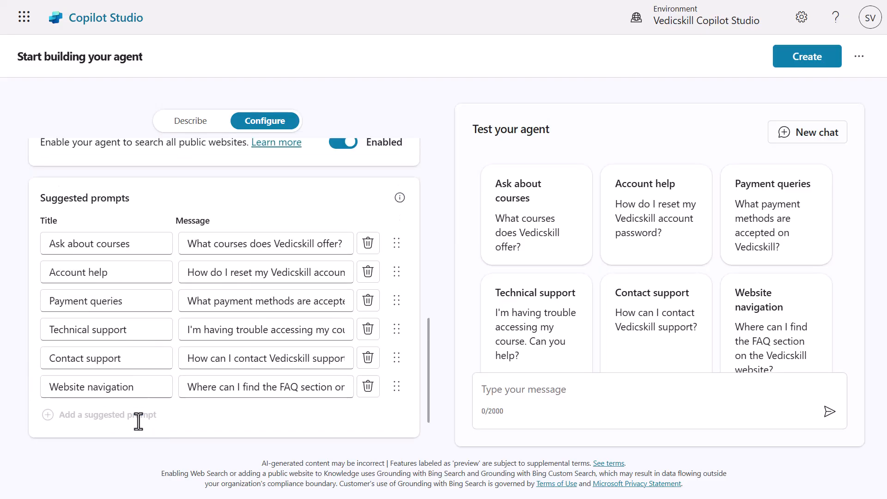
{"action": "scroll", "coordinate": [159, 399], "scroll_direction": "up", "scroll_amount": 2}
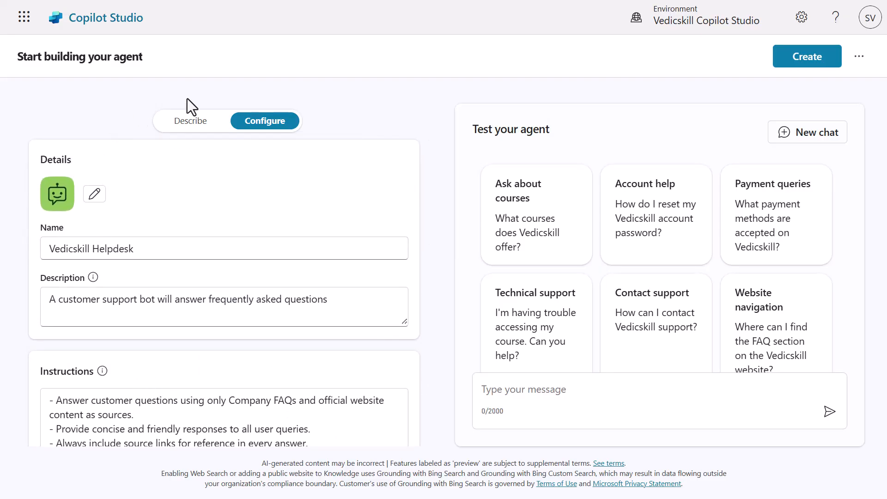
{"action": "left_click", "coordinate": [816, 66]}
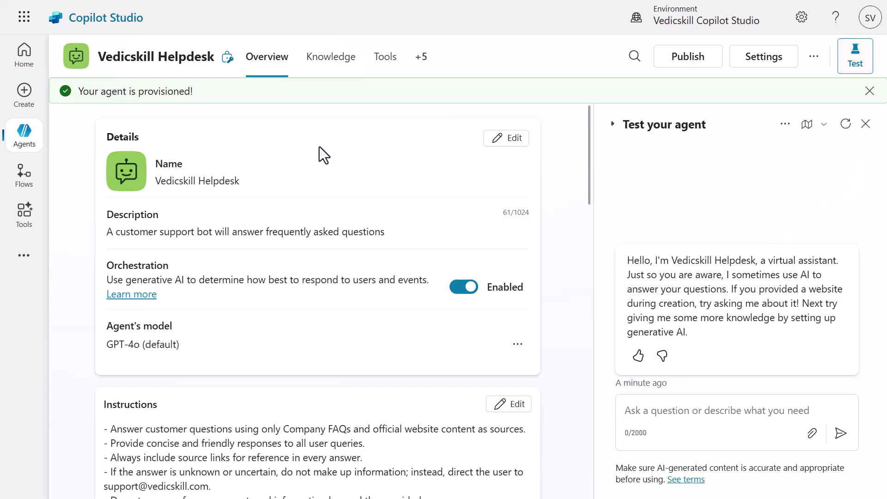
Look over the created agent's overview, from its name to the suggested prompts
{"action": "left_click_drag", "start_coordinate": [99, 57], "coordinate": [217, 51]}
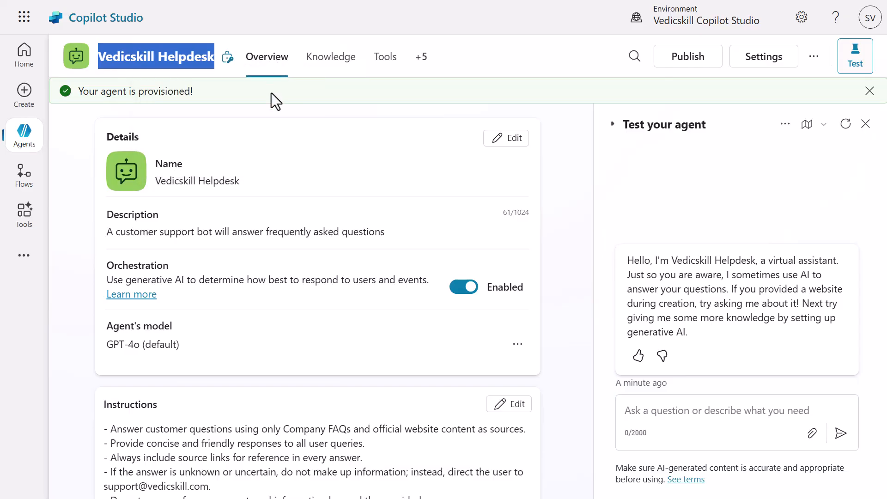
{"action": "scroll", "coordinate": [231, 232], "scroll_direction": "down", "scroll_amount": 15}
{"action": "scroll", "coordinate": [271, 351], "scroll_direction": "down", "scroll_amount": 5}
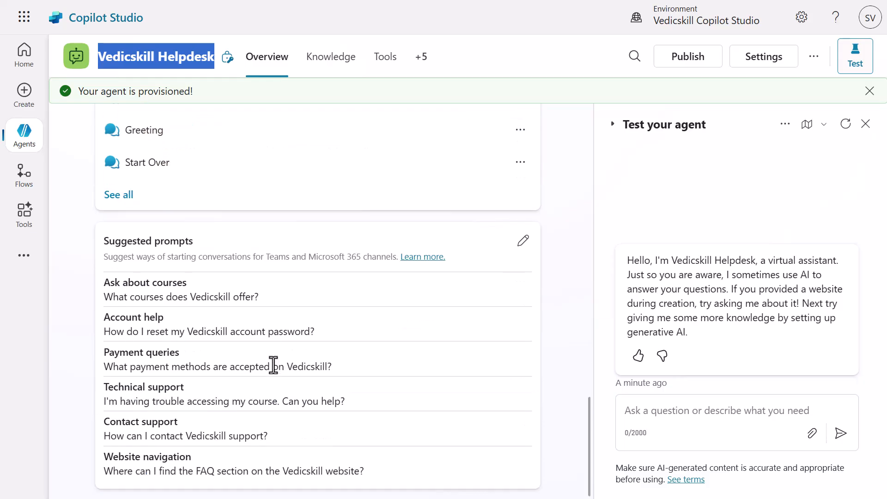
Look through the agent's knowledge sources, the tools available to add, and the list of its remaining sections
{"action": "scroll", "coordinate": [270, 342], "scroll_direction": "up", "scroll_amount": 20}
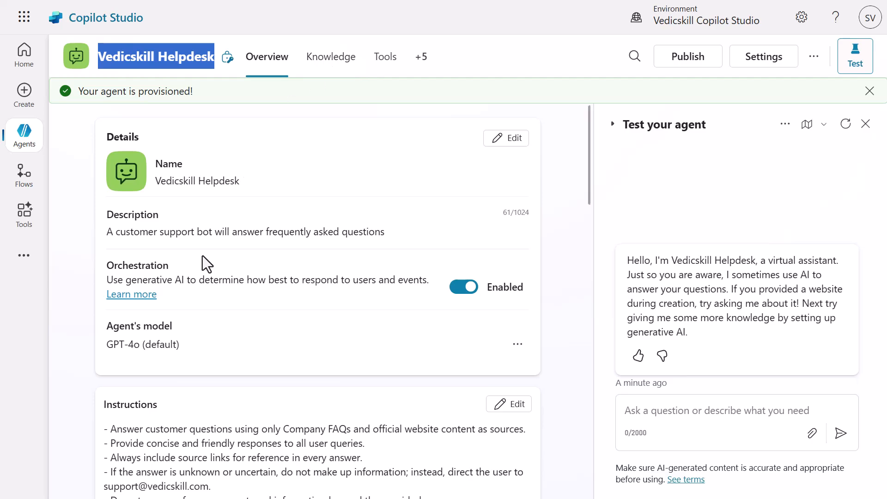
{"action": "left_click", "coordinate": [318, 59]}
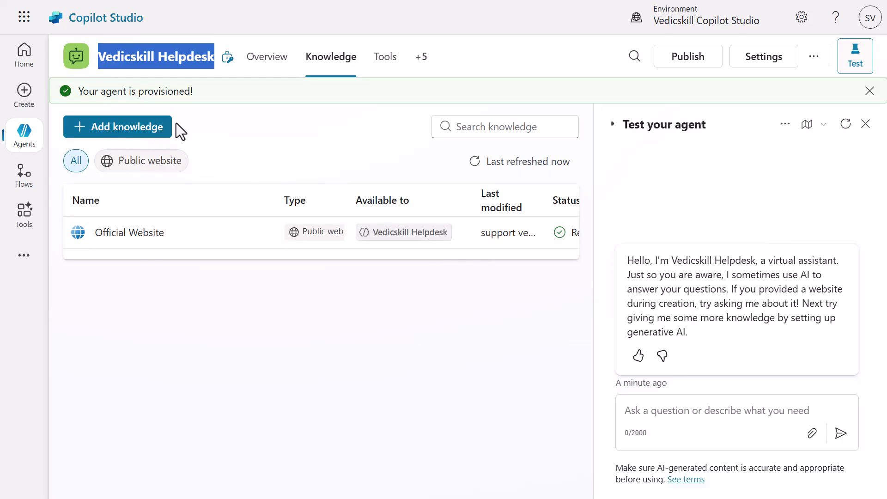
{"action": "left_click", "coordinate": [385, 57]}
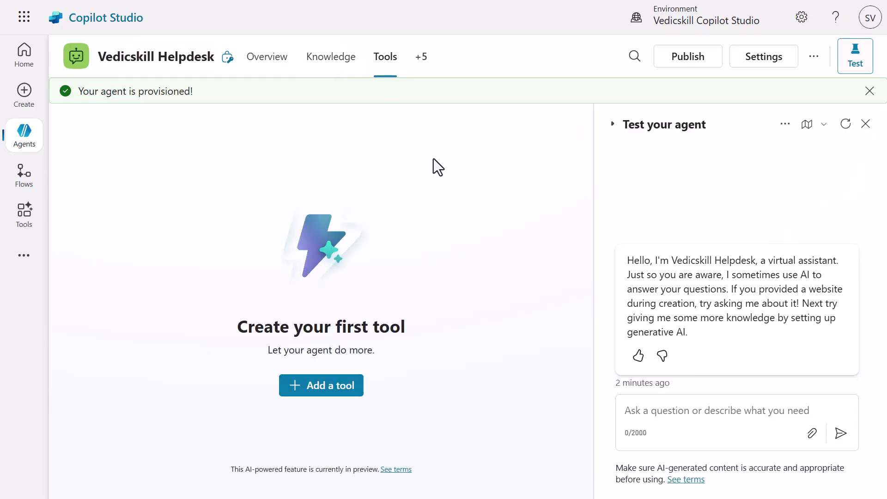
{"action": "left_click", "coordinate": [329, 391]}
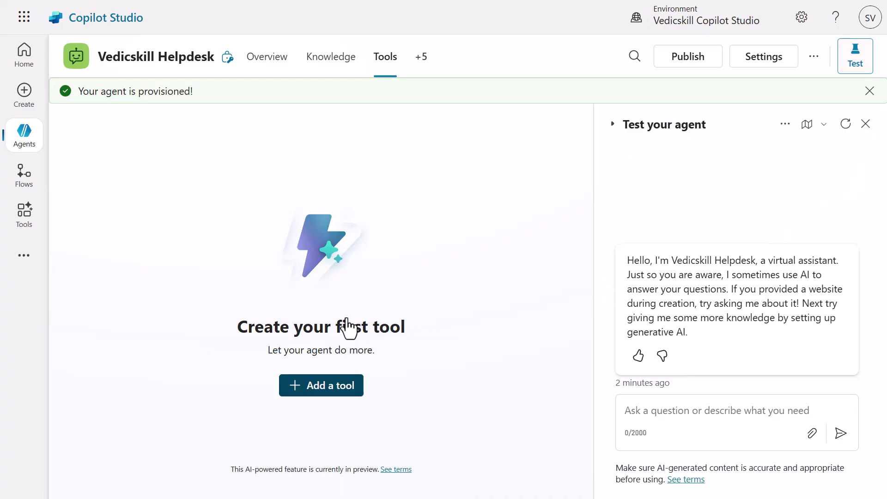
{"action": "scroll", "coordinate": [247, 223], "scroll_direction": "down", "scroll_amount": 1}
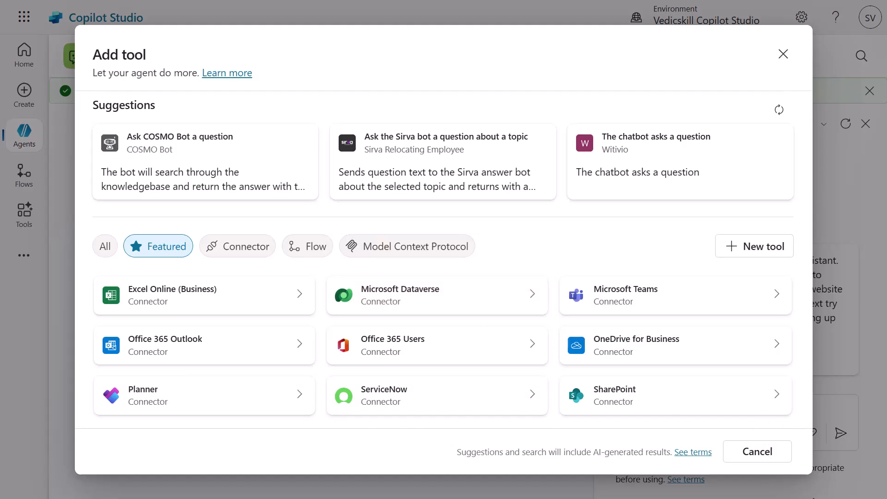
{"action": "left_click", "coordinate": [757, 454]}
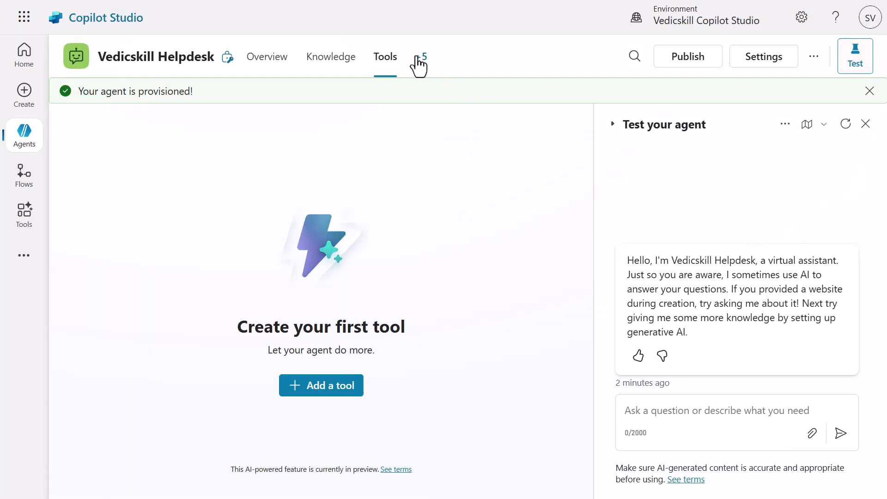
{"action": "left_click", "coordinate": [422, 57]}
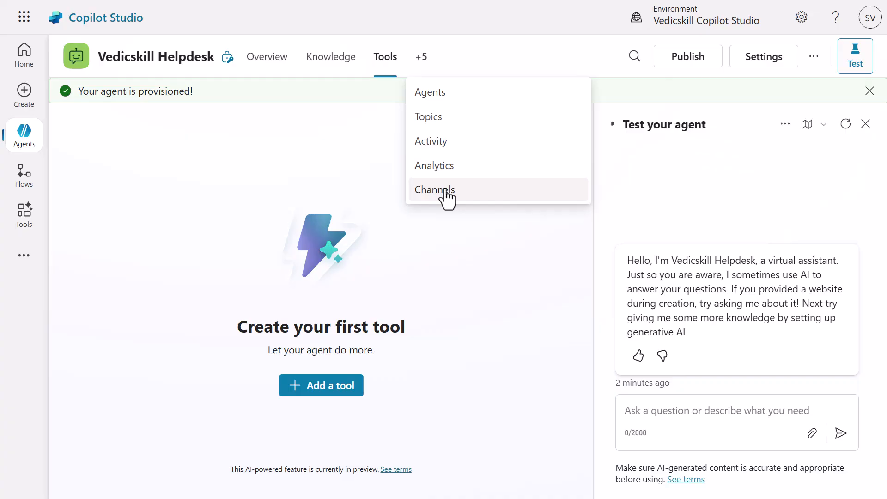
Return to the agent's overview and examine its details, instructions and the model it uses
{"action": "left_click", "coordinate": [267, 57]}
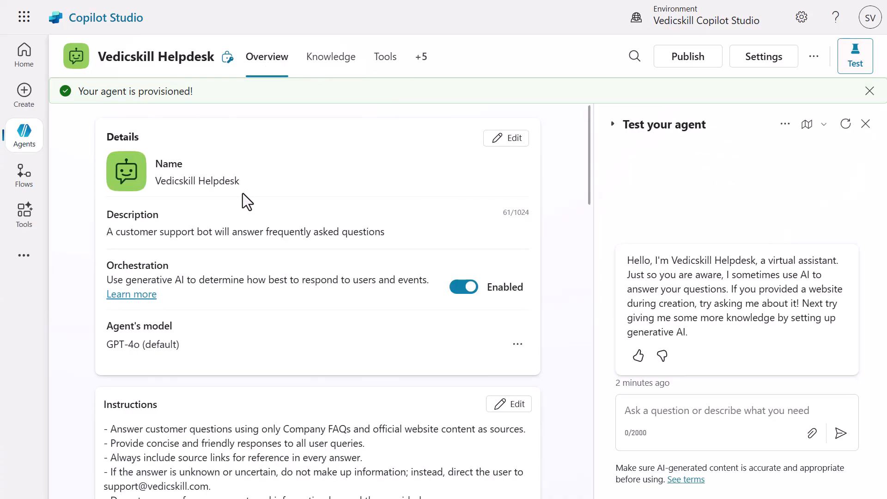
{"action": "scroll", "coordinate": [203, 323], "scroll_direction": "down", "scroll_amount": 3}
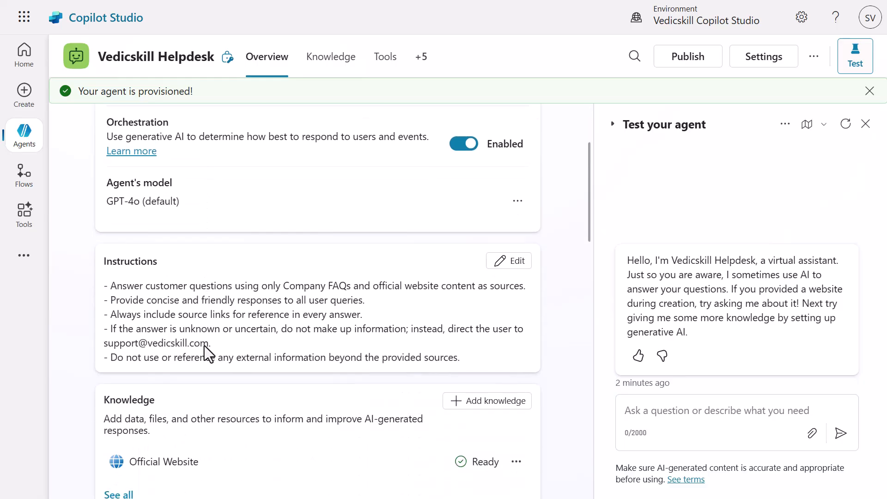
{"action": "scroll", "coordinate": [216, 342], "scroll_direction": "up", "scroll_amount": 3}
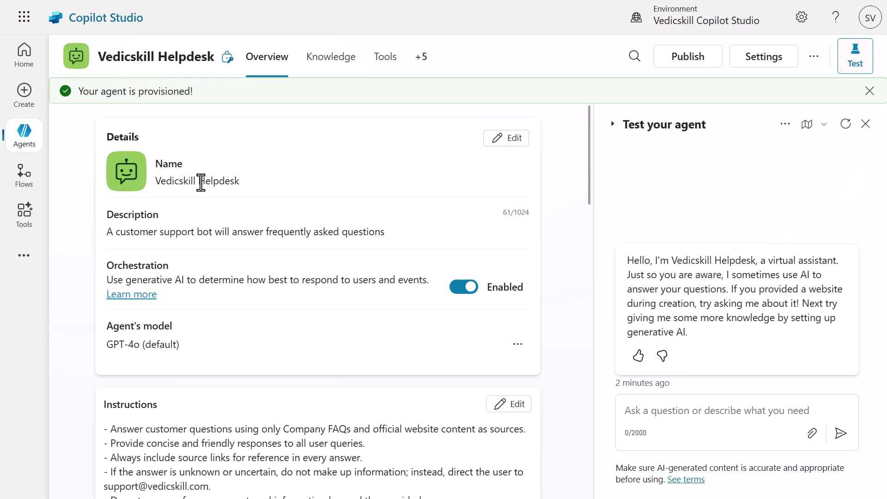
{"action": "scroll", "coordinate": [204, 278], "scroll_direction": "down", "scroll_amount": 2}
{"action": "scroll", "coordinate": [222, 271], "scroll_direction": "up", "scroll_amount": 2}
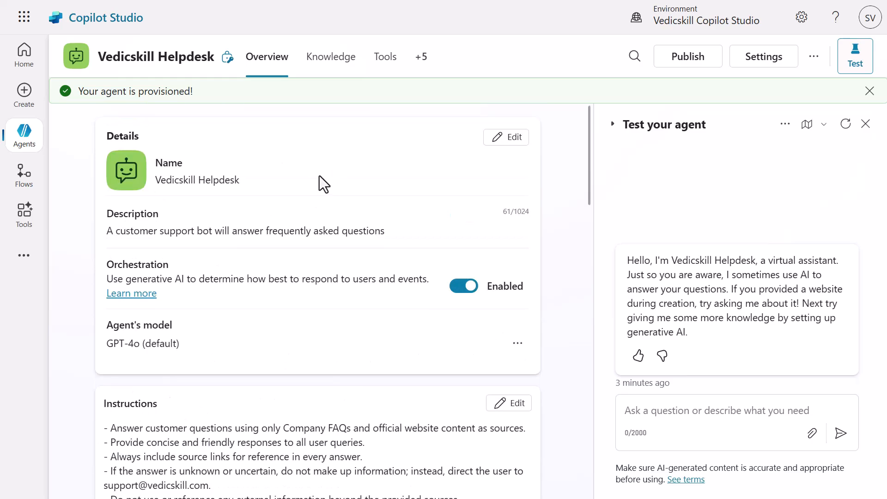
{"action": "scroll", "coordinate": [320, 178], "scroll_direction": "down", "scroll_amount": 2}
{"action": "left_click_drag", "start_coordinate": [106, 256], "coordinate": [175, 260]}
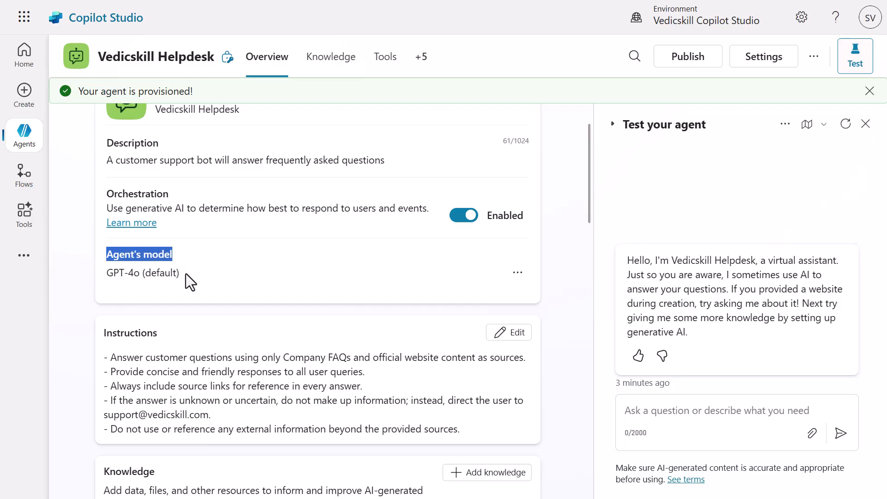
{"action": "left_click_drag", "start_coordinate": [185, 276], "coordinate": [106, 275]}
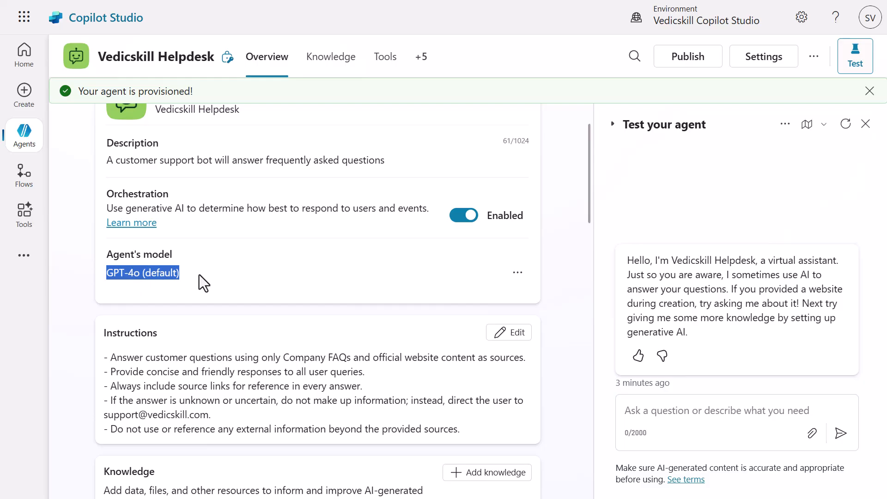
{"action": "left_click_drag", "start_coordinate": [180, 274], "coordinate": [106, 273]}
Open the agent's model settings, choose GPT-4o (default) as its model, save, and return to the overview
{"action": "left_click", "coordinate": [516, 273]}
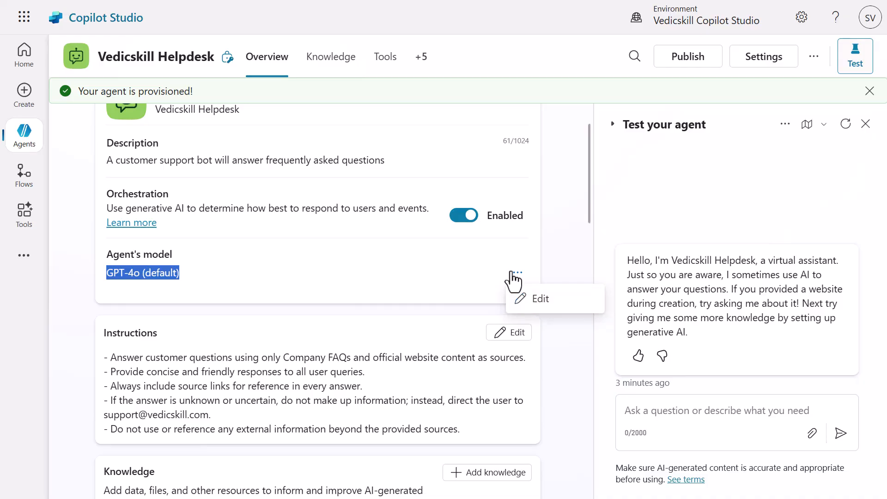
{"action": "left_click", "coordinate": [537, 306]}
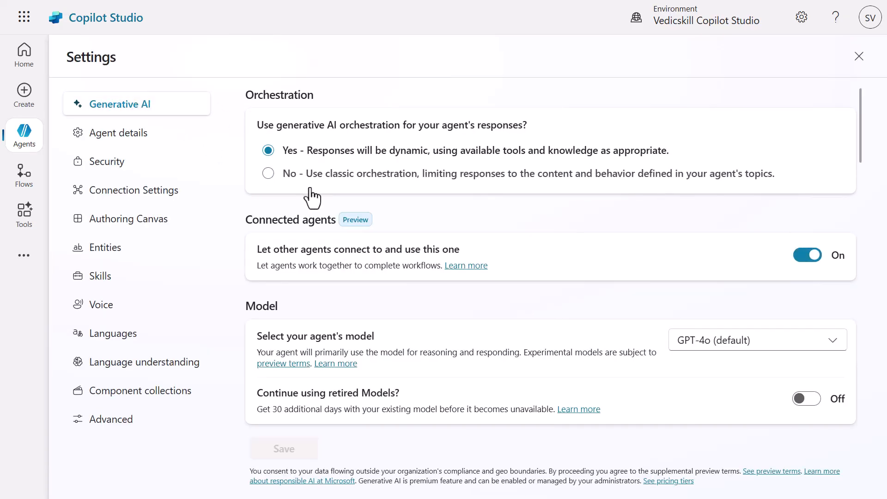
{"action": "scroll", "coordinate": [465, 277], "scroll_direction": "down", "scroll_amount": 3}
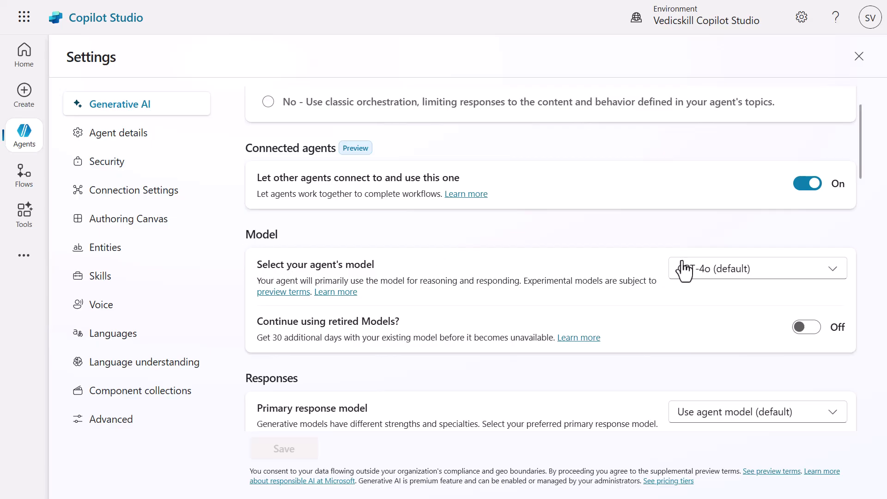
{"action": "left_click", "coordinate": [724, 277]}
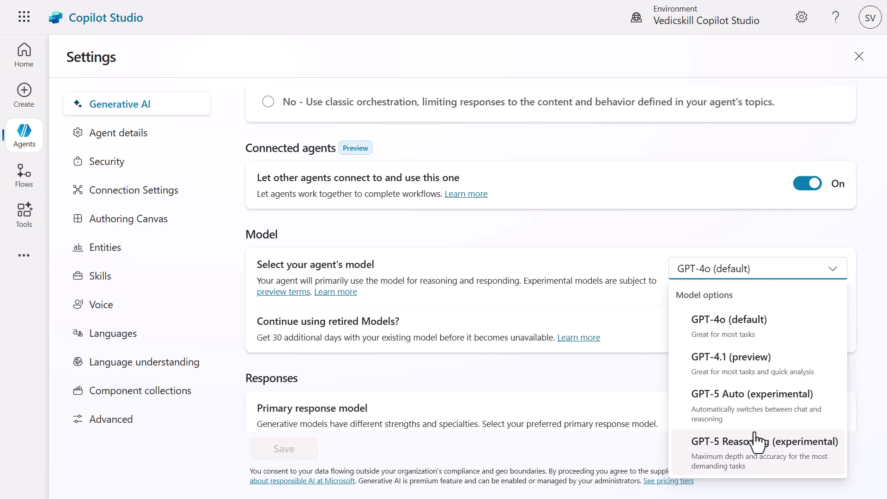
{"action": "left_click", "coordinate": [742, 326]}
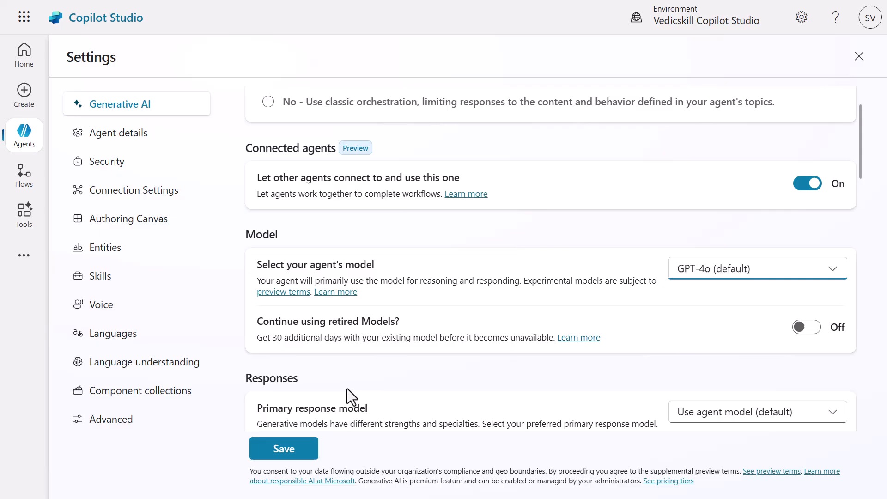
{"action": "left_click", "coordinate": [290, 451]}
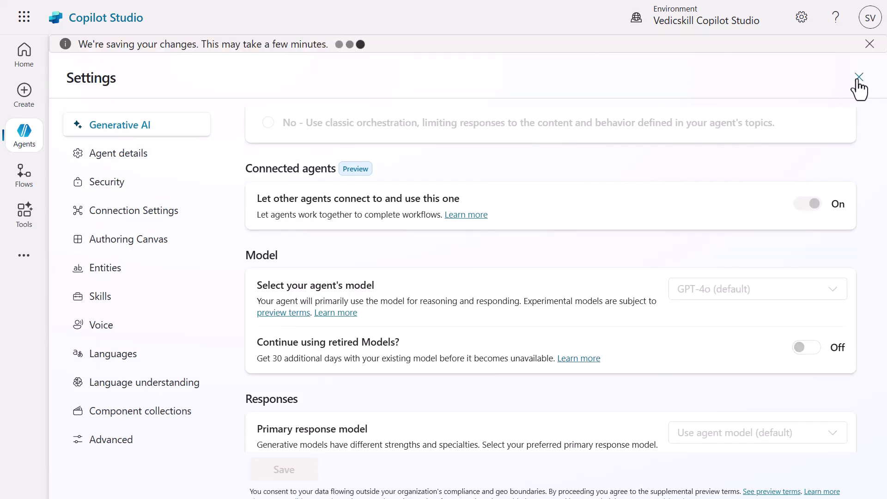
{"action": "left_click", "coordinate": [859, 77]}
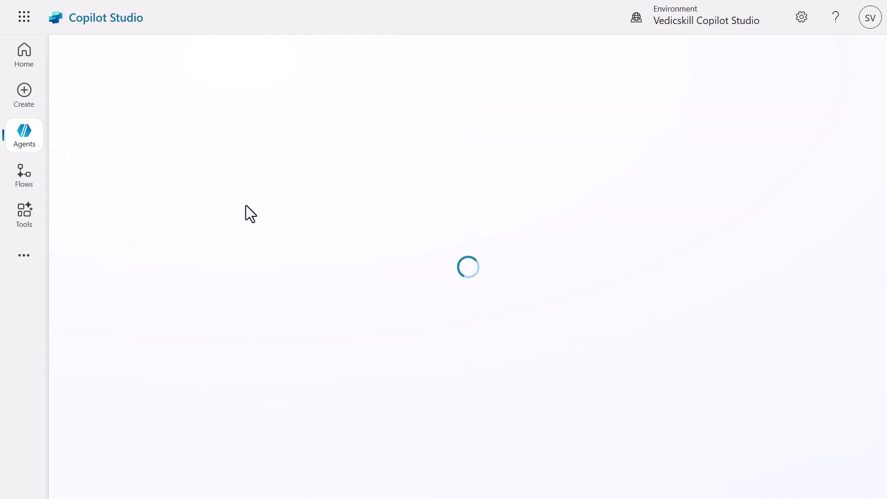
Upload the file vedicskill-frequently-asked-questions.pdf as a new knowledge source for the agent
{"action": "scroll", "coordinate": [203, 272], "scroll_direction": "down", "scroll_amount": 1}
{"action": "scroll", "coordinate": [184, 275], "scroll_direction": "down", "scroll_amount": 2}
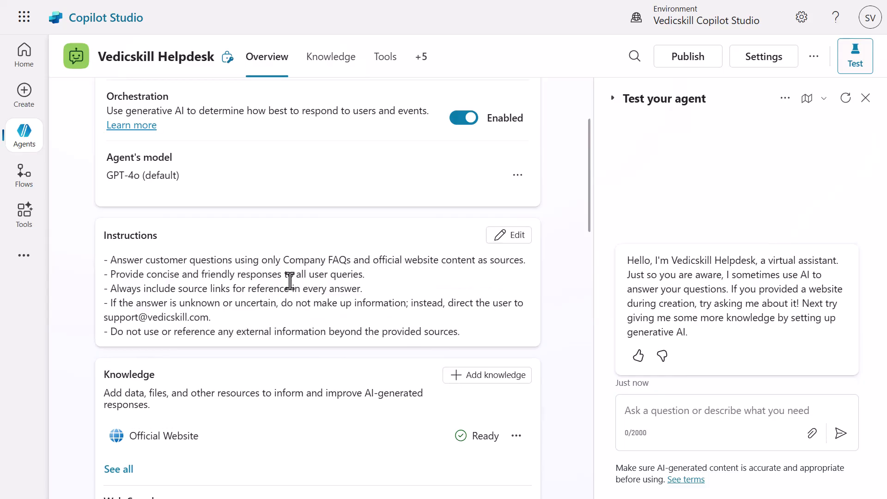
{"action": "left_click_drag", "start_coordinate": [113, 235], "coordinate": [188, 251]}
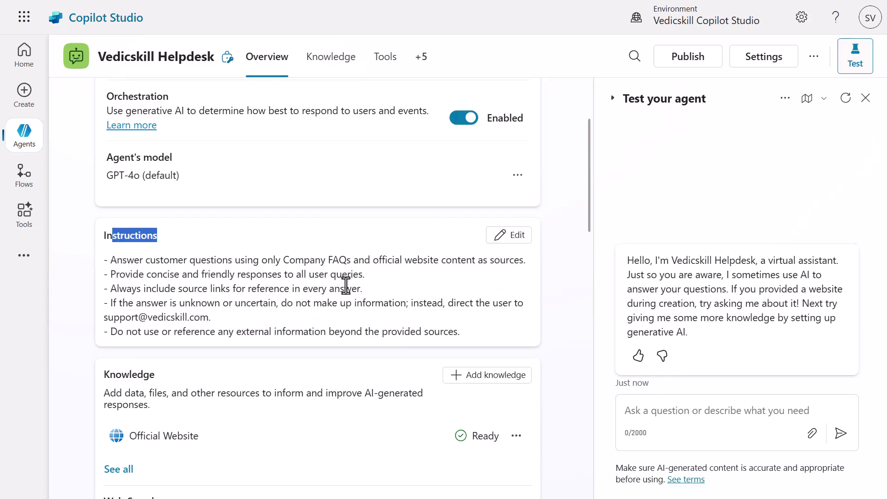
{"action": "scroll", "coordinate": [346, 285], "scroll_direction": "down", "scroll_amount": 2}
{"action": "scroll", "coordinate": [204, 271], "scroll_direction": "down", "scroll_amount": 4}
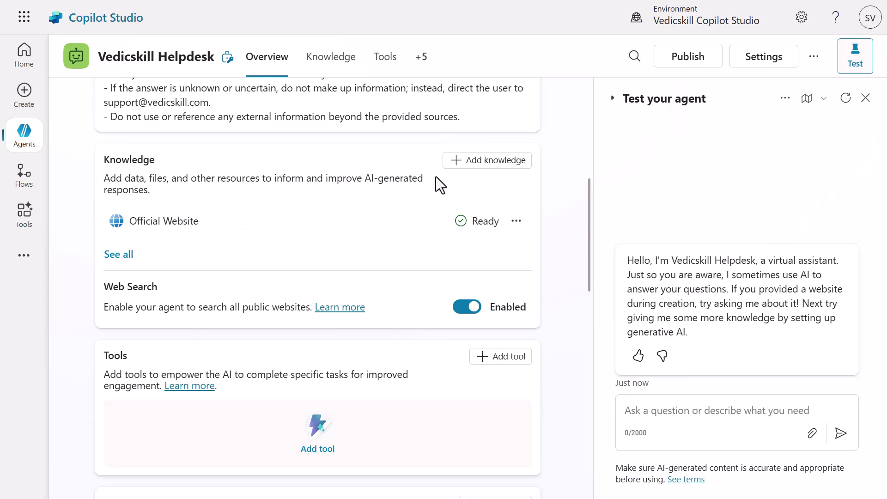
{"action": "left_click", "coordinate": [487, 164]}
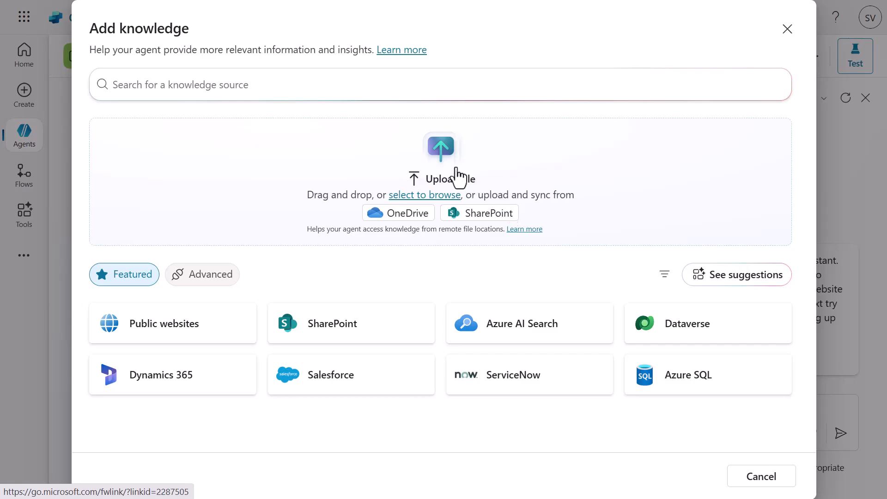
{"action": "left_click", "coordinate": [493, 180]}
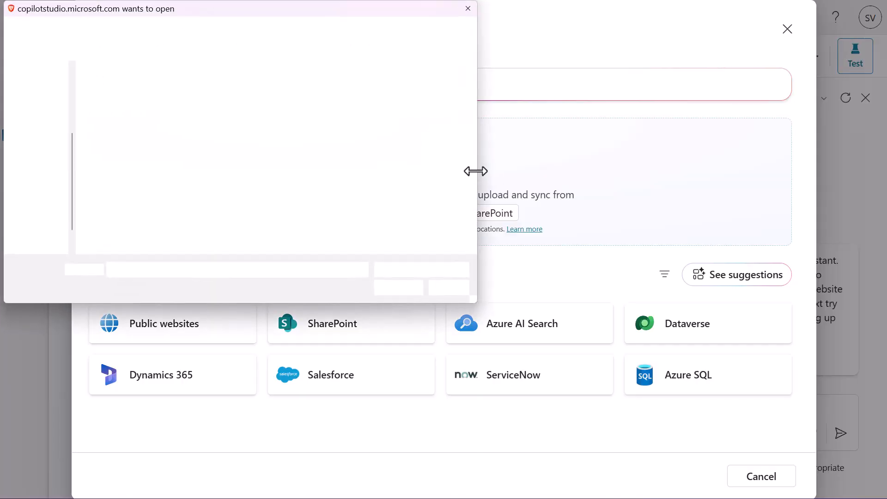
{"action": "left_click", "coordinate": [140, 108]}
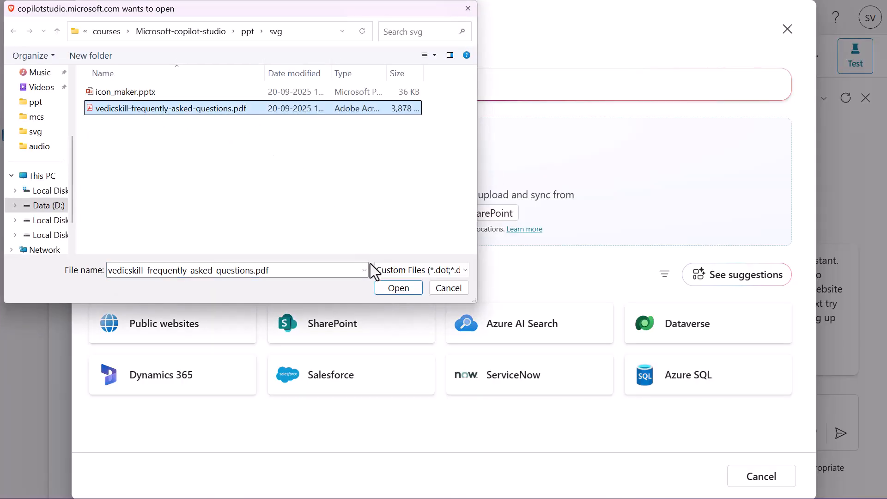
{"action": "left_click", "coordinate": [395, 287]}
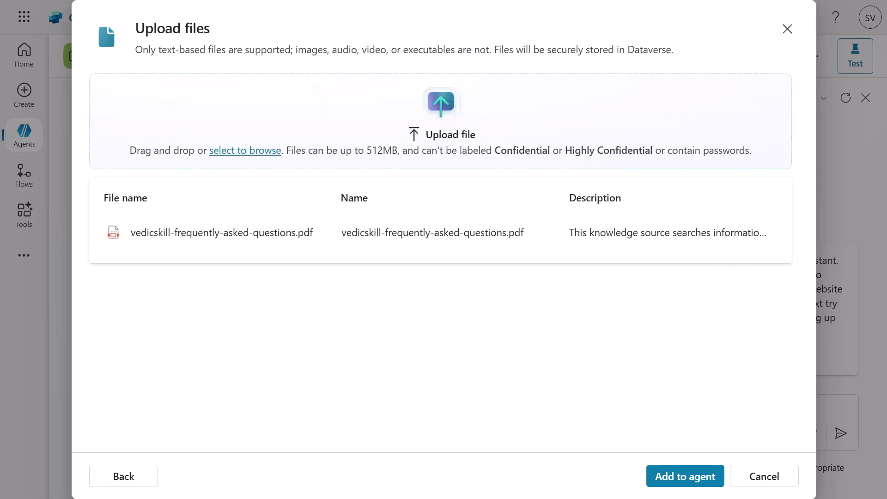
Switch to the Vedicskill tutorial page in the browser, examine where the FAQs PDF is offered for download, and return to the file upload
{"action": "left_click_drag", "start_coordinate": [720, 497], "coordinate": [447, 19]}
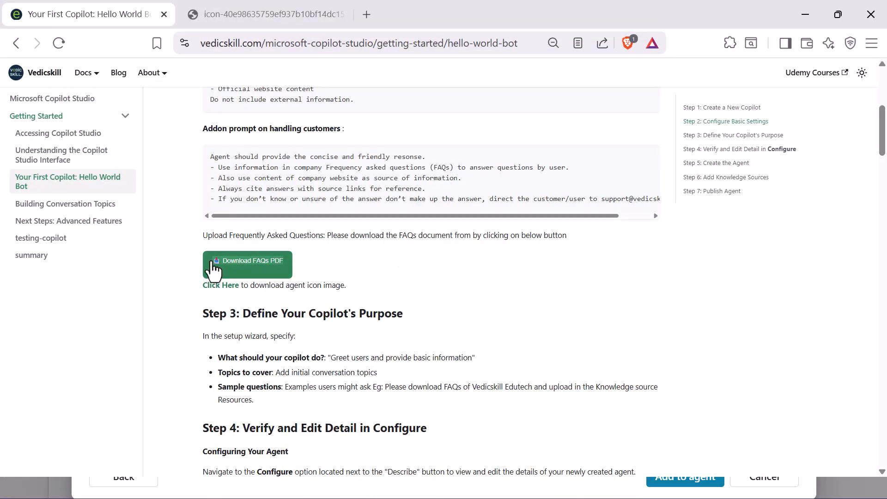
{"action": "left_click", "coordinate": [231, 263]}
{"action": "scroll", "coordinate": [261, 280], "scroll_direction": "up", "scroll_amount": 1}
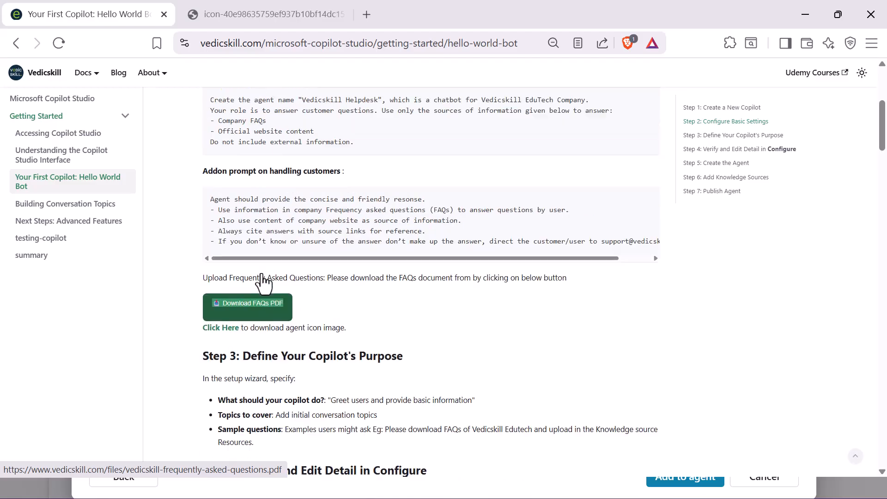
{"action": "scroll", "coordinate": [265, 300], "scroll_direction": "up", "scroll_amount": 4}
{"action": "scroll", "coordinate": [270, 323], "scroll_direction": "down", "scroll_amount": 3}
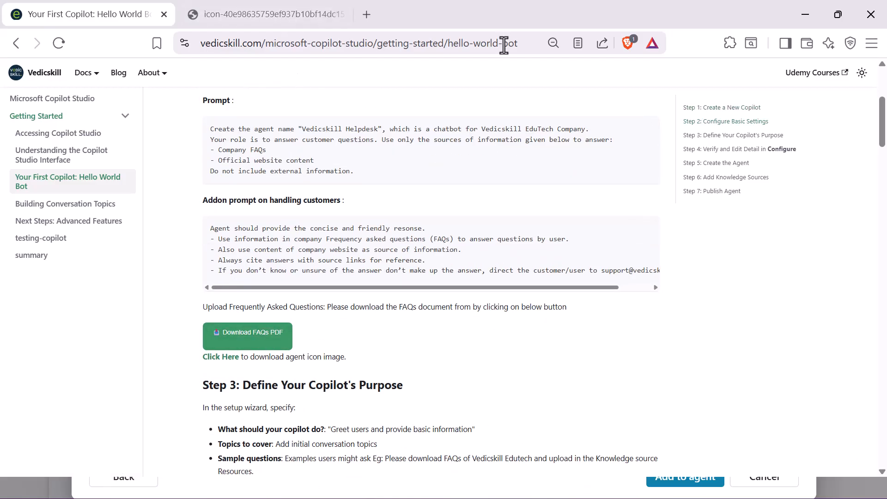
{"action": "left_click_drag", "start_coordinate": [524, 1], "coordinate": [886, 58]}
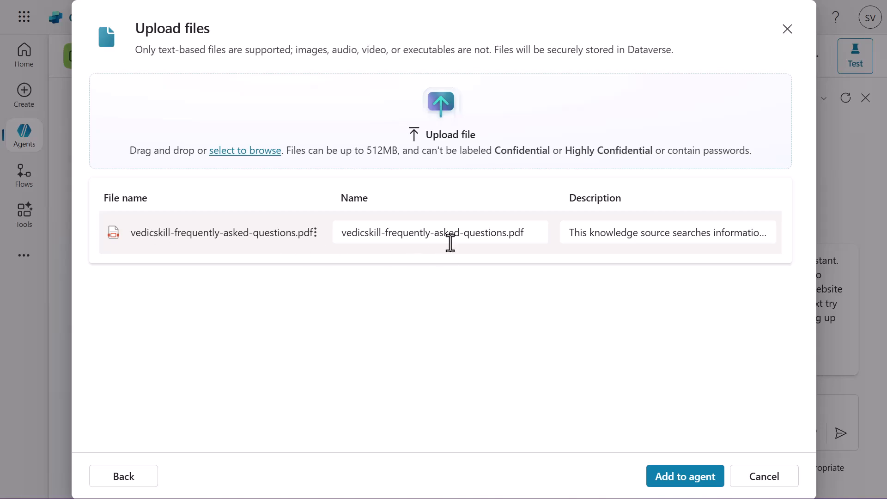
Describe the uploaded FAQs PDF as "This document contains information about frequently asked questions" and add it to the agent
{"action": "left_click_drag", "start_coordinate": [351, 233], "coordinate": [823, 239]}
{"action": "left_click", "coordinate": [511, 248]}
{"action": "key", "text": "BackSpace"}
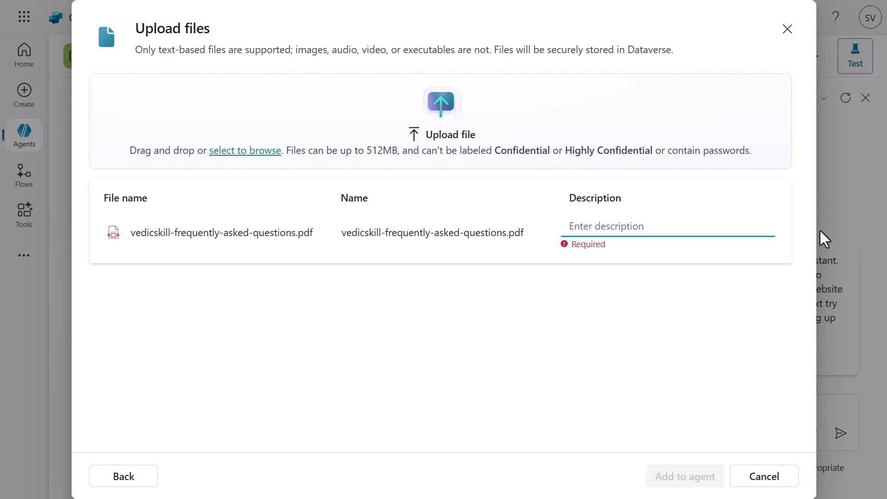
{"action": "type", "text": "THis do"}
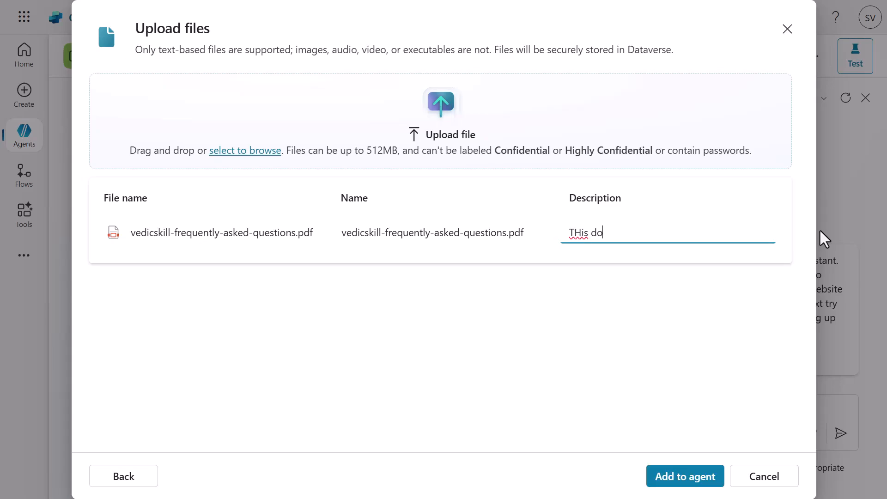
{"action": "key", "text": "BackSpace"}
{"action": "key", "text": "BackSpace"}
{"action": "key", "text": "BackSpace"}
{"action": "key", "text": "BackSpace"}
{"action": "key", "text": "BackSpace"}
{"action": "key", "text": "BackSpace"}
{"action": "type", "text": "his document conta"}
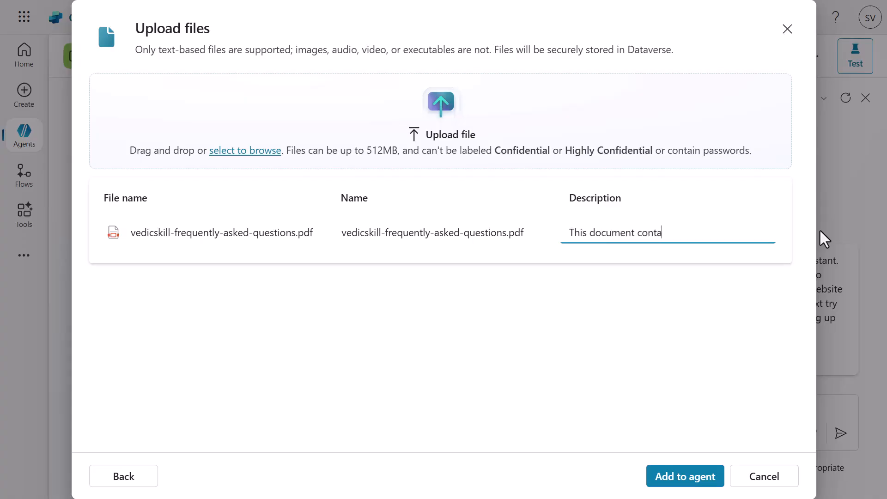
{"action": "type", "text": "ins infomation"}
{"action": "key", "text": "BackSpace"}
{"action": "key", "text": "BackSpace"}
{"action": "key", "text": "BackSpace"}
{"action": "key", "text": "BackSpace"}
{"action": "key", "text": "BackSpace"}
{"action": "key", "text": "BackSpace"}
{"action": "key", "text": "BackSpace"}
{"action": "key", "text": "BackSpace"}
{"action": "type", "text": "ormation about frequ"}
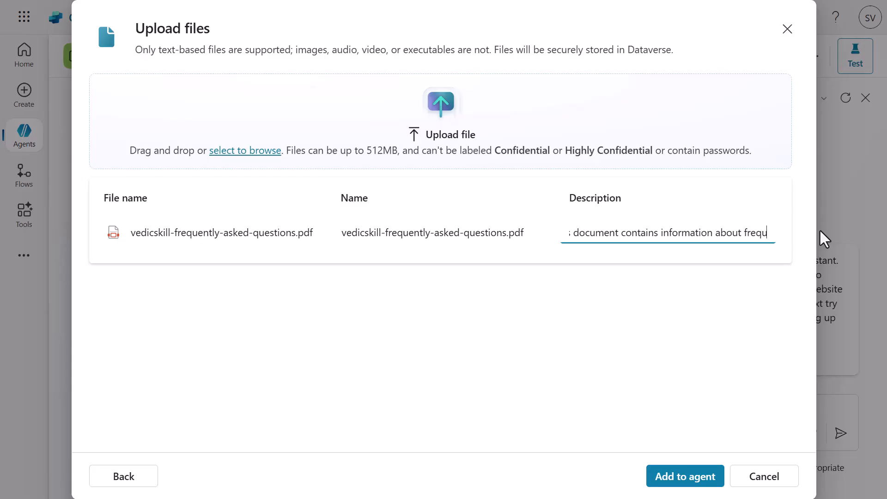
{"action": "type", "text": "ently A"}
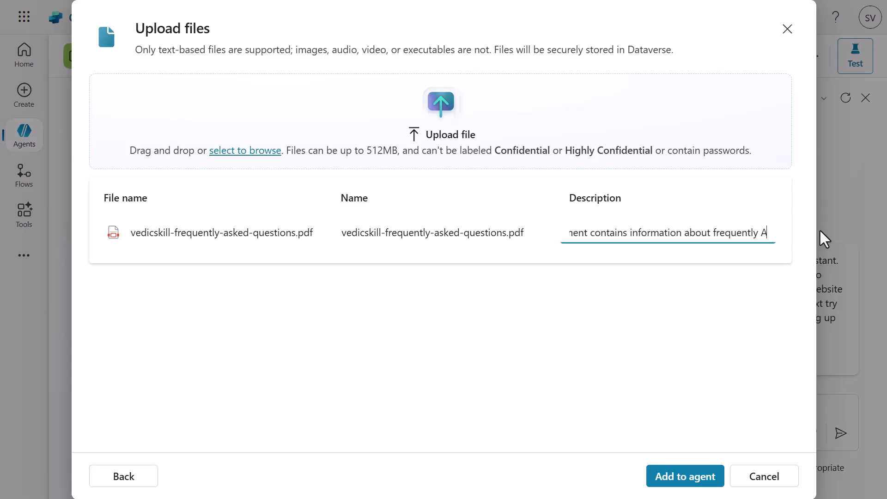
{"action": "key", "text": "BackSpace"}
{"action": "type", "text": "asked q"}
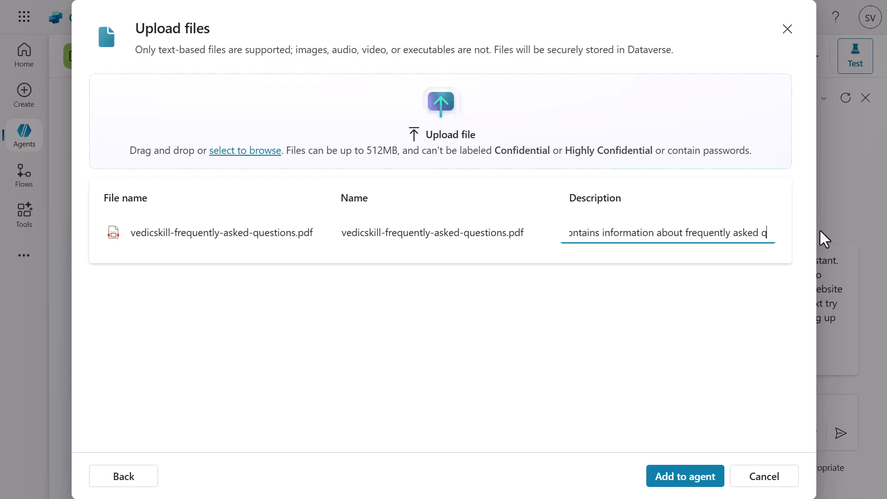
{"action": "type", "text": "uestions"}
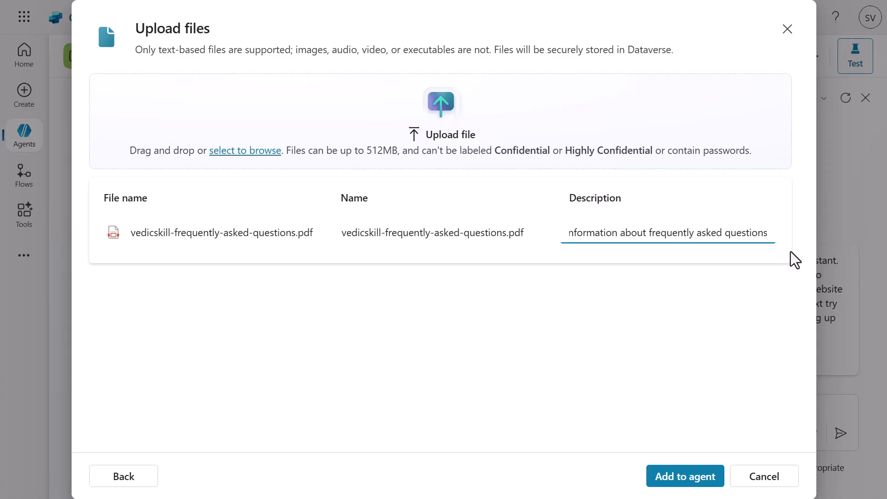
{"action": "left_click", "coordinate": [739, 291]}
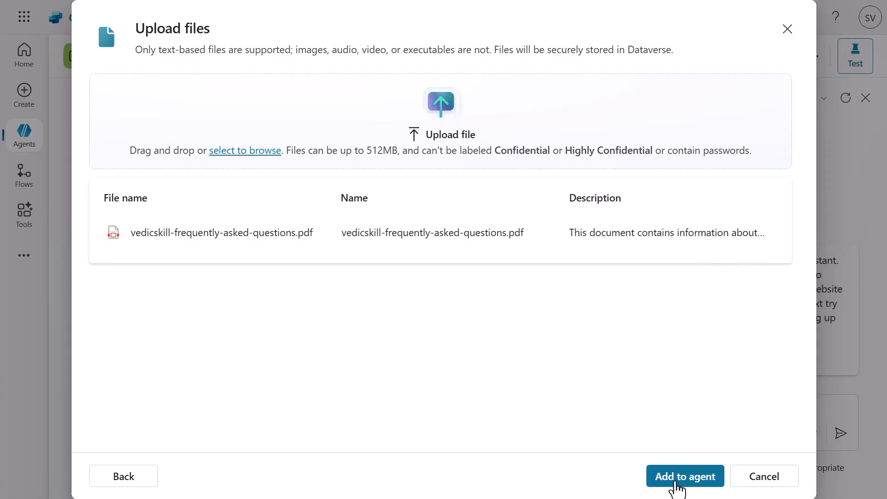
{"action": "left_click", "coordinate": [673, 485]}
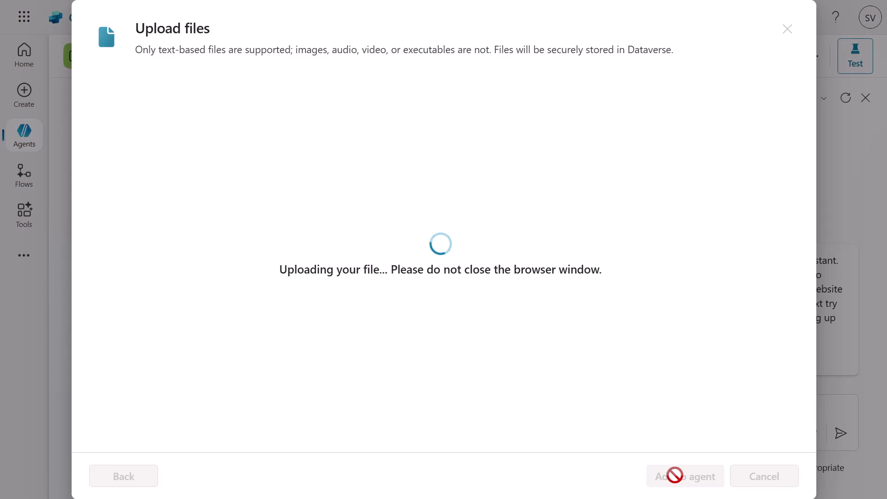
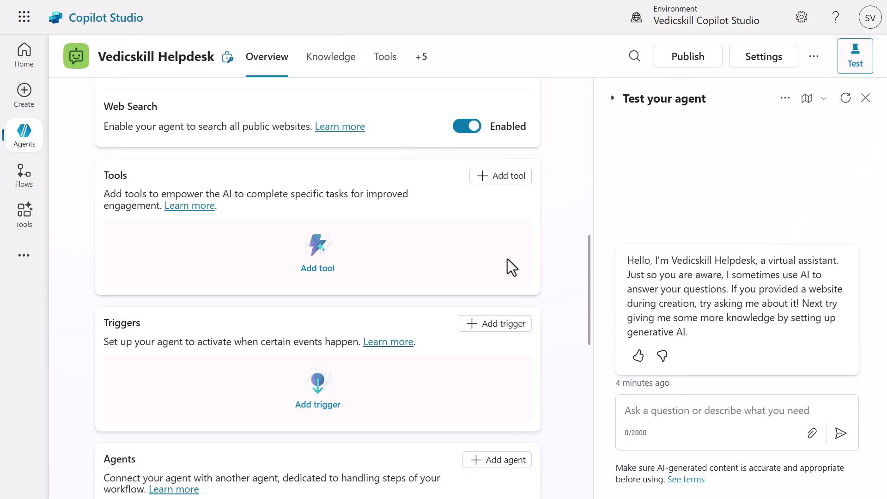
Review the agent's overview from the suggested prompts back up to its instructions and knowledge sources, widening the test chat area
{"action": "scroll", "coordinate": [462, 259], "scroll_direction": "down", "scroll_amount": 2}
{"action": "scroll", "coordinate": [123, 282], "scroll_direction": "down", "scroll_amount": 10}
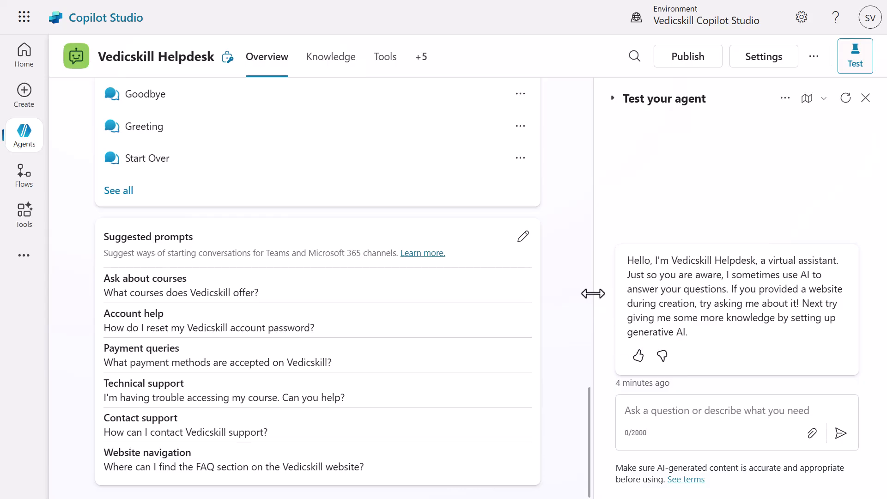
{"action": "left_click_drag", "start_coordinate": [591, 292], "coordinate": [532, 284]}
{"action": "scroll", "coordinate": [346, 334], "scroll_direction": "up", "scroll_amount": 15}
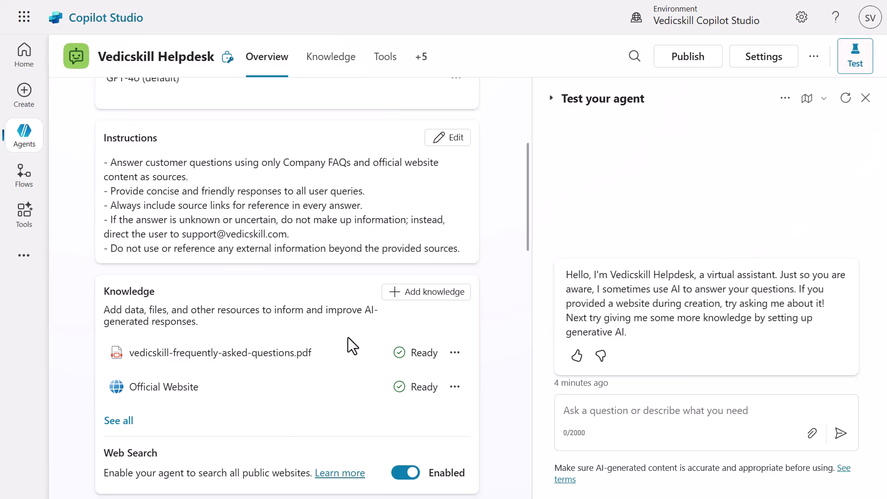
{"action": "scroll", "coordinate": [348, 338], "scroll_direction": "up", "scroll_amount": 5}
{"action": "scroll", "coordinate": [345, 340], "scroll_direction": "down", "scroll_amount": 4}
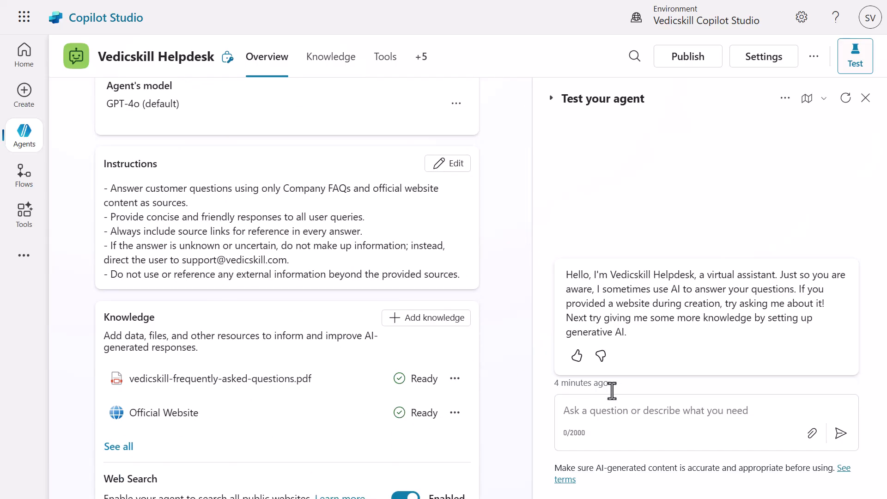
Restart the test conversation and ask the agent "where is Vedicskill located"
{"action": "left_click", "coordinate": [846, 98]}
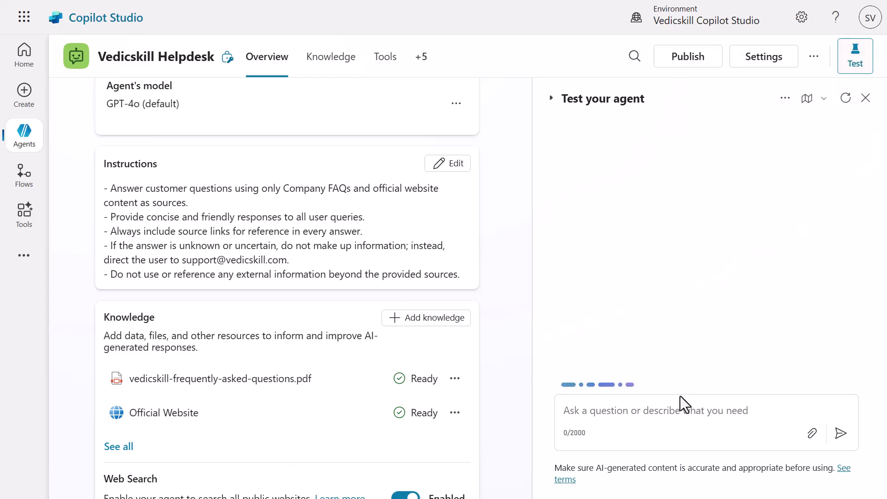
{"action": "left_click", "coordinate": [674, 414]}
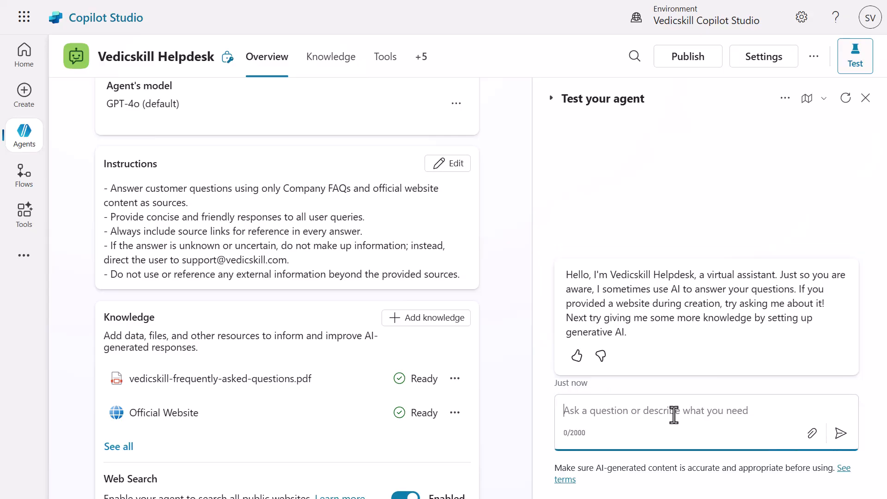
{"action": "type", "text": "whare "}
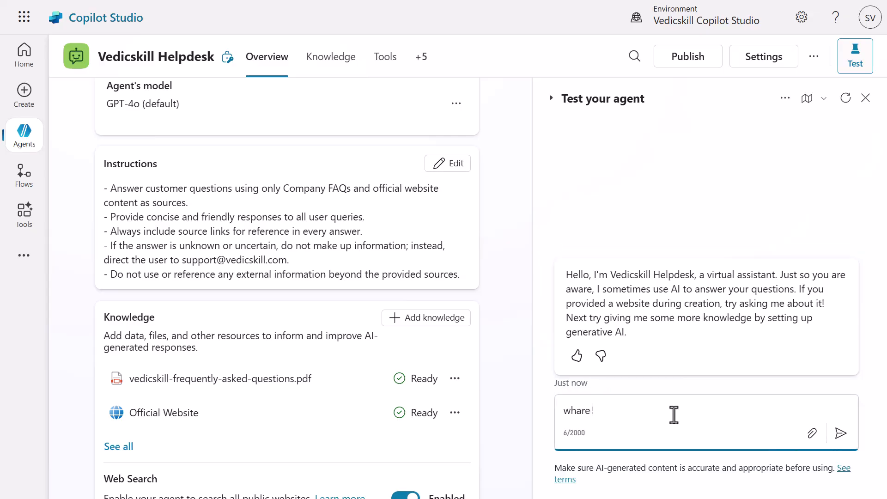
{"action": "type", "text": "is you"}
{"action": "key", "text": "BackSpace"}
{"action": "key", "text": "BackSpace"}
{"action": "key", "text": "BackSpace"}
{"action": "type", "text": "Vei"}
{"action": "key", "text": "BackSpace"}
{"action": "type", "text": "dic sk"}
{"action": "key", "text": "BackSpace"}
{"action": "key", "text": "BackSpace"}
{"action": "key", "text": "BackSpace"}
{"action": "type", "text": "skill locatio"}
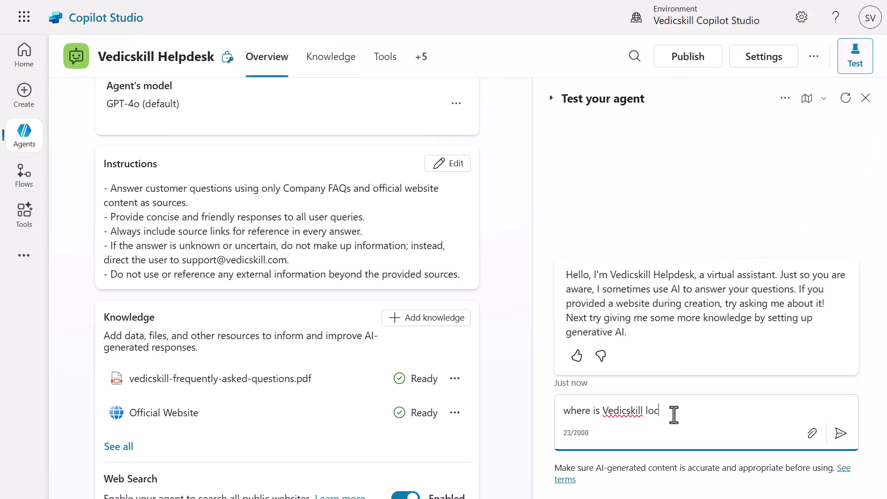
{"action": "key", "text": "Return"}
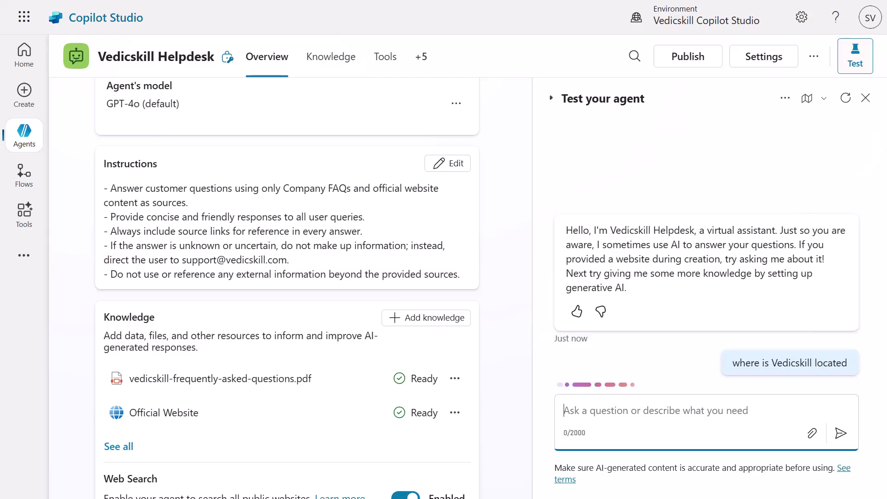
Examine the agent's answer about the company's location and the Vedicskill website it cites as its source
{"action": "key", "text": "alt+Tab"}
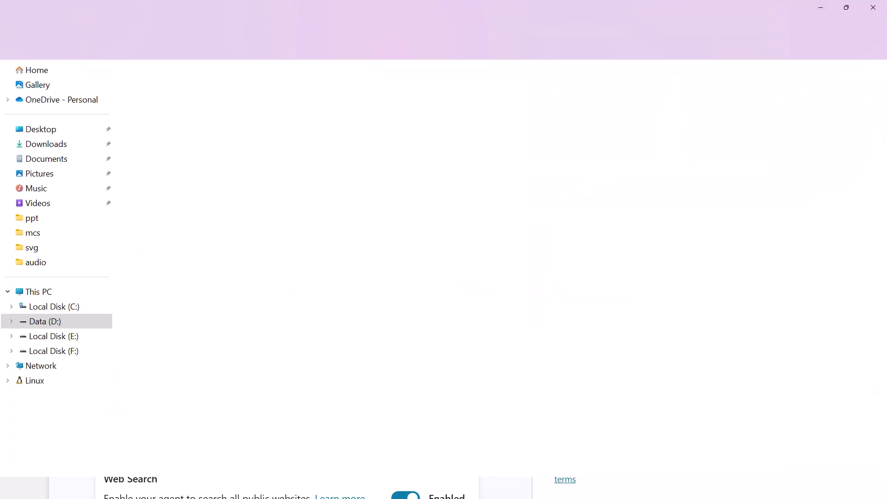
{"action": "left_click_drag", "start_coordinate": [354, 7], "coordinate": [886, 8]}
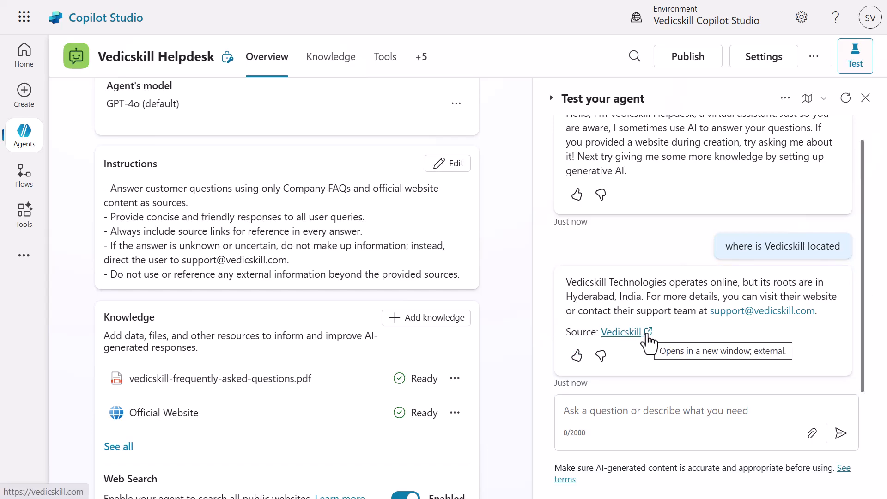
{"action": "left_click_drag", "start_coordinate": [576, 282], "coordinate": [613, 280]}
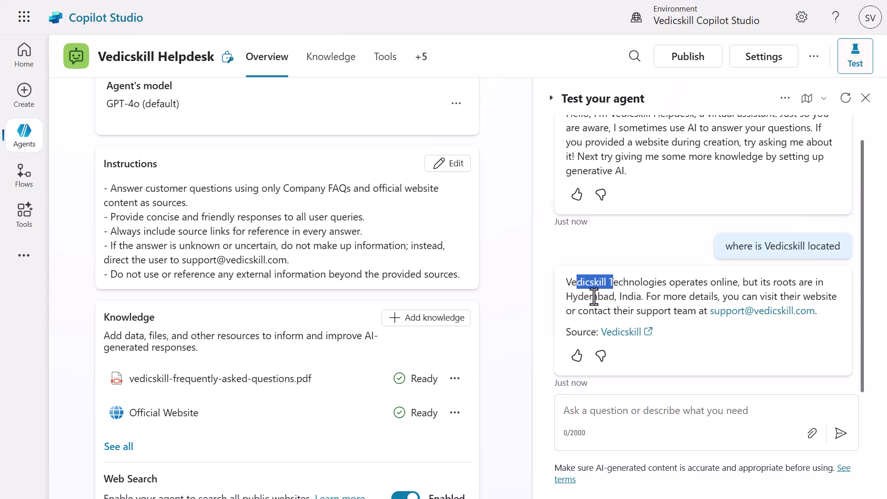
{"action": "left_click_drag", "start_coordinate": [590, 296], "coordinate": [712, 314]}
{"action": "left_click", "coordinate": [681, 341]}
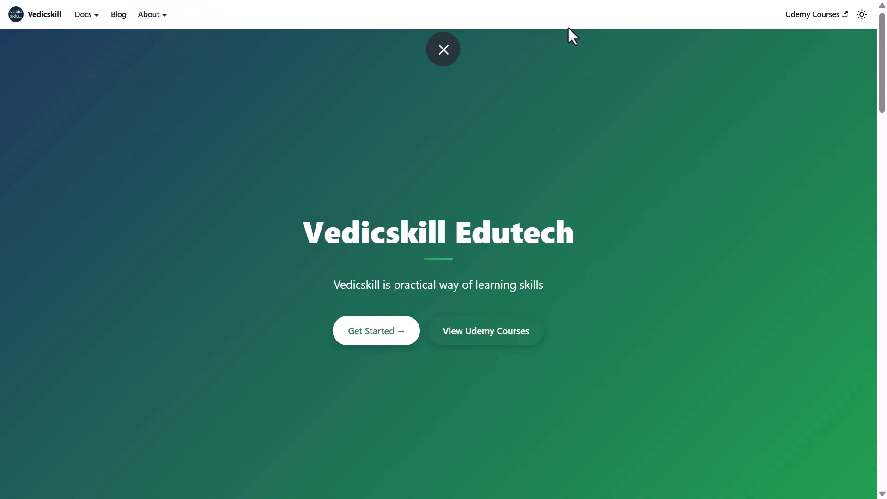
{"action": "key", "text": "ctrl+Tab"}
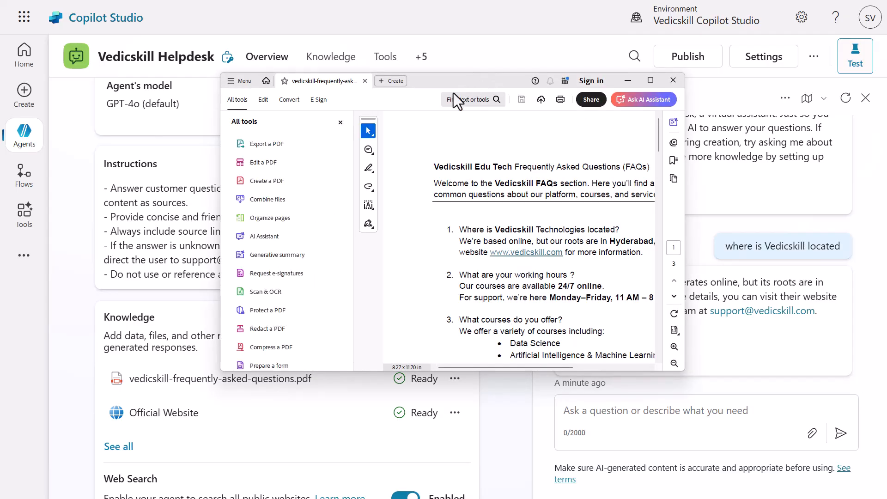
Check the question on where Vedicskill Technologies is located and its answer in the FAQs PDF, and return to the agent's test chat
{"action": "left_click", "coordinate": [340, 122]}
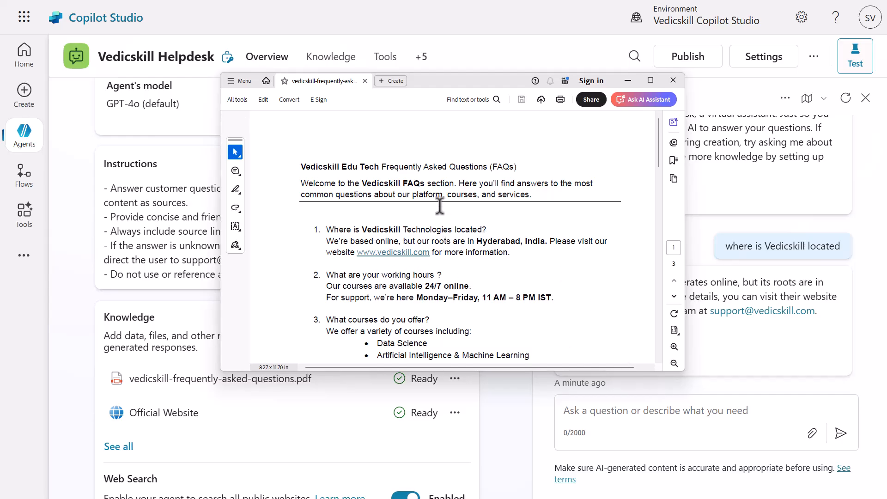
{"action": "left_click_drag", "start_coordinate": [498, 80], "coordinate": [401, 87]}
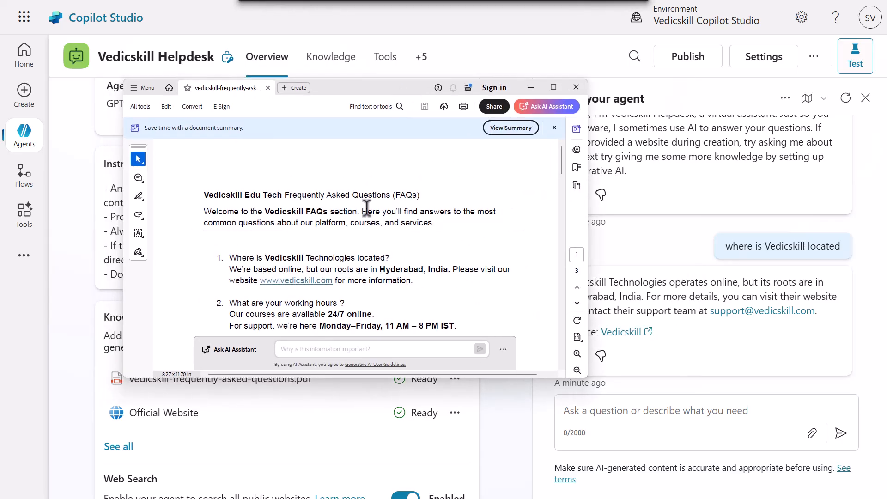
{"action": "left_click_drag", "start_coordinate": [229, 257], "coordinate": [385, 257]}
{"action": "scroll", "coordinate": [240, 254], "scroll_direction": "down", "scroll_amount": 1}
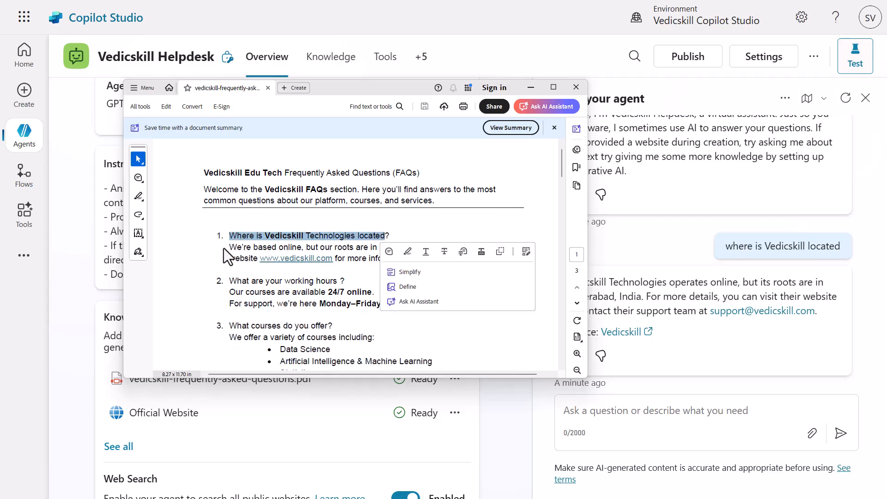
{"action": "left_click", "coordinate": [247, 244]}
{"action": "left_click_drag", "start_coordinate": [380, 247], "coordinate": [450, 246]}
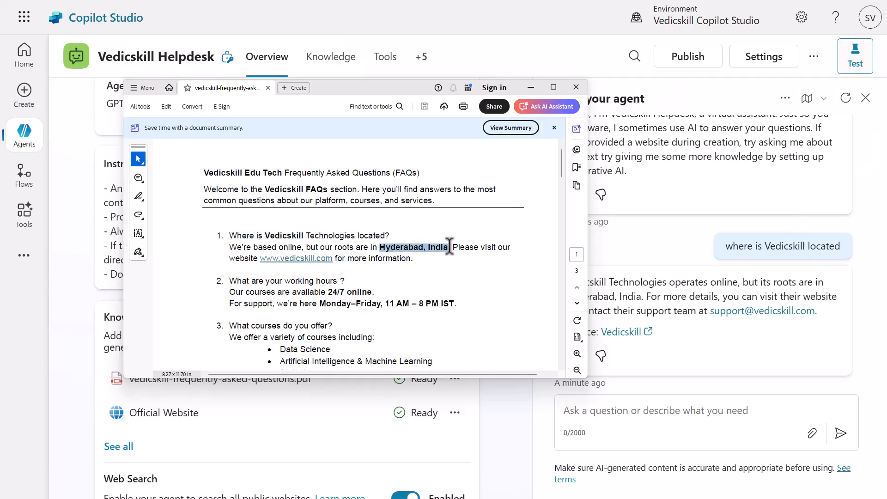
{"action": "left_click", "coordinate": [531, 86]}
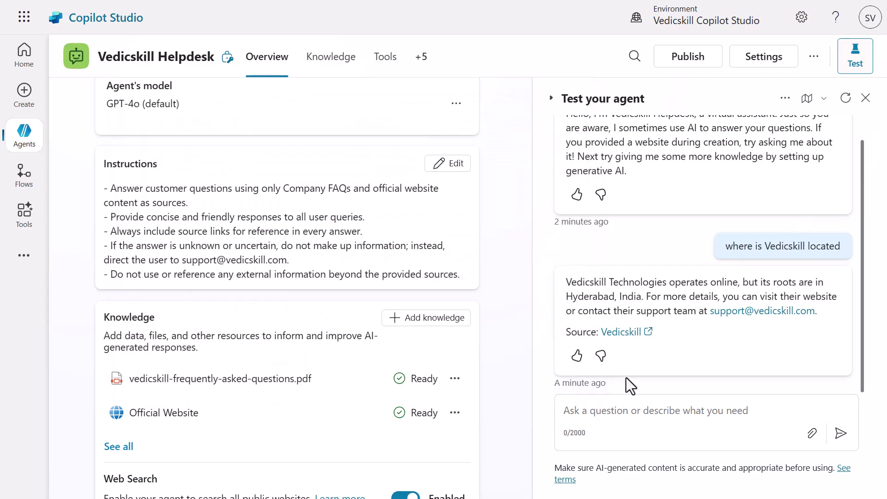
Ask the agent "What are the course that you are offering and how to enroll it. provide me the link or url to proceed"
{"action": "left_click", "coordinate": [645, 418]}
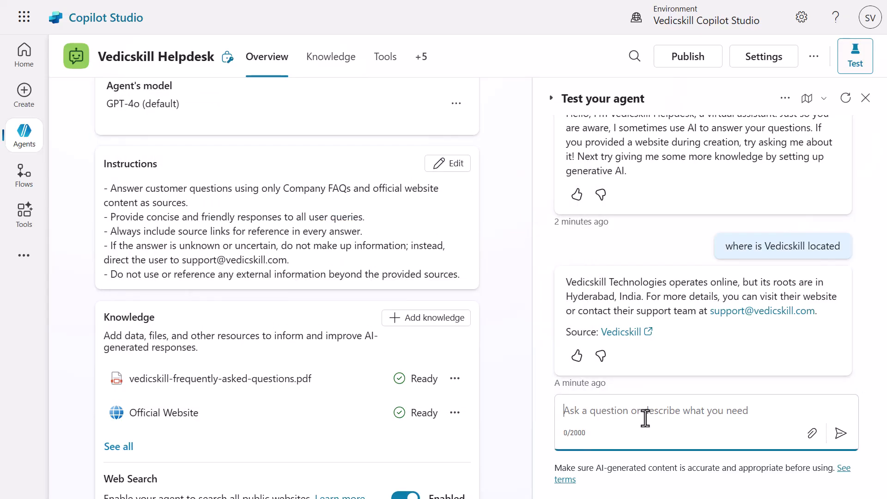
{"action": "type", "text": "Wher"}
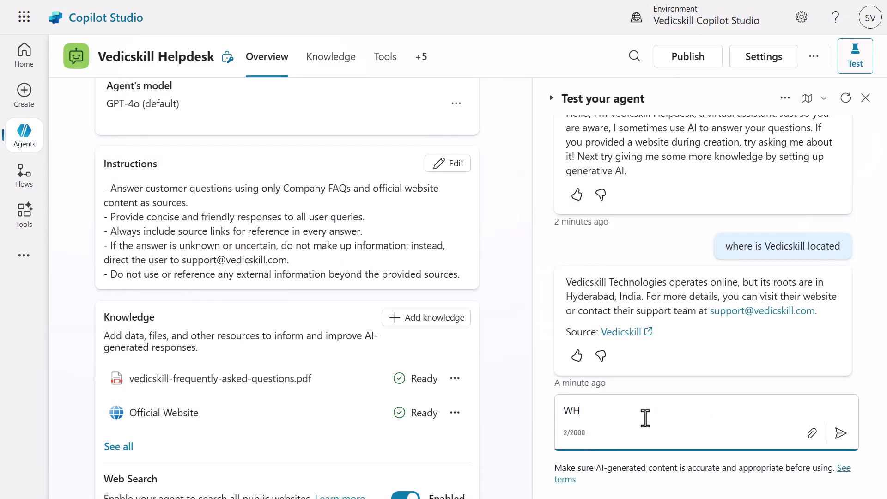
{"action": "key", "text": "BackSpace"}
{"action": "key", "text": "BackSpace"}
{"action": "key", "text": "BackSpace"}
{"action": "type", "text": "har"}
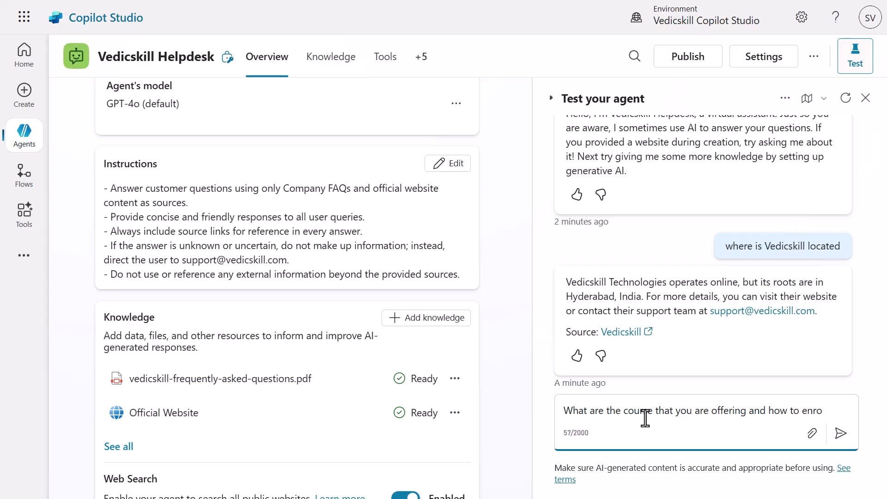
{"action": "type", "text": ". provi"}
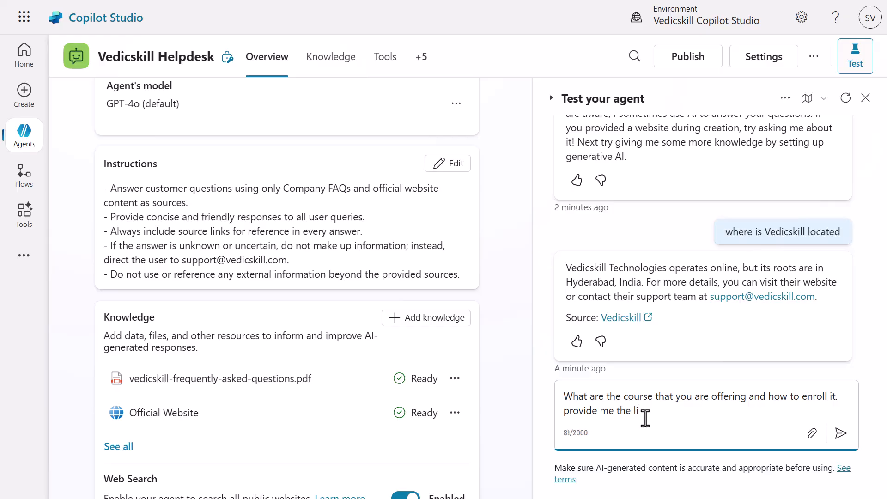
{"action": "type", "text": "de me the link or ul"}
{"action": "type", "text": "l topr"}
{"action": "key", "text": "BackSpace"}
{"action": "key", "text": "BackSpace"}
{"action": "type", "text": "proceed"}
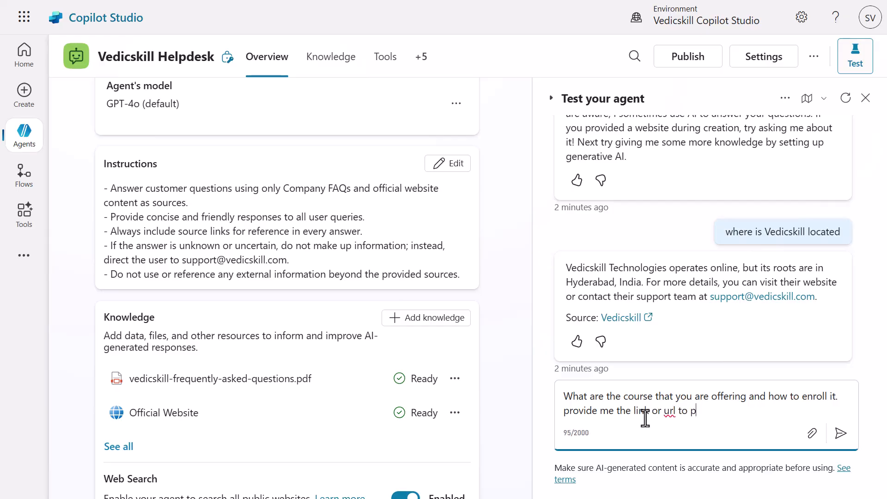
{"action": "key", "text": "Return"}
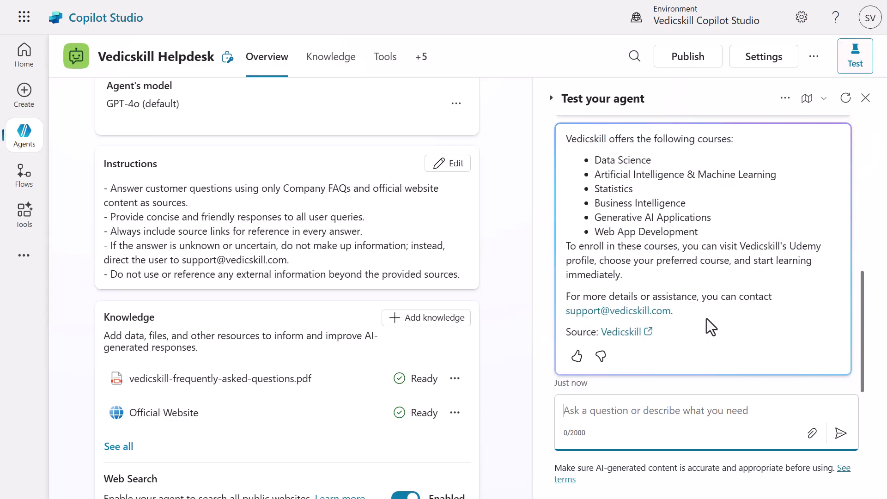
{"action": "scroll", "coordinate": [683, 290], "scroll_direction": "up", "scroll_amount": 2}
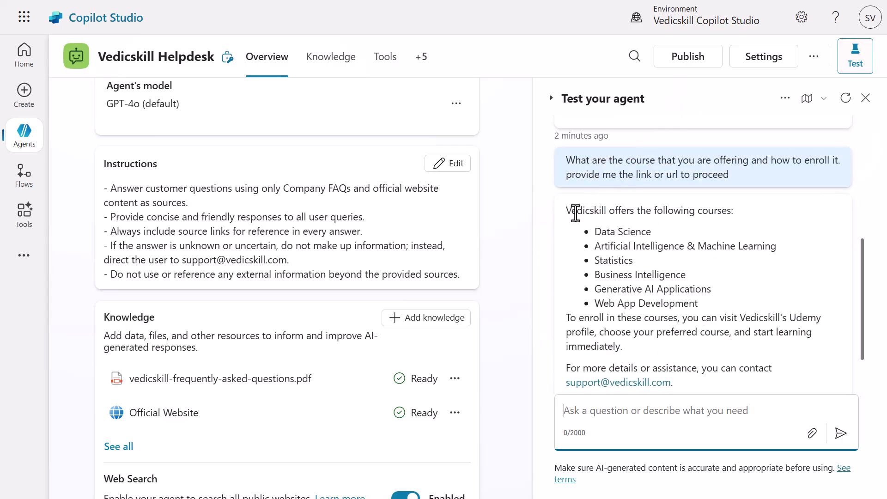
Examine the agent's answer listing the offered courses, the Udemy enrollment advice and its cited source
{"action": "left_click_drag", "start_coordinate": [568, 210], "coordinate": [693, 252]}
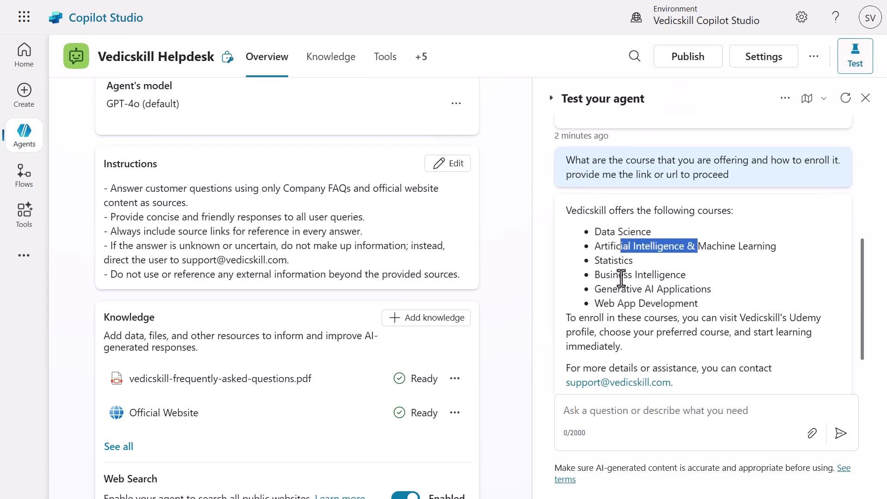
{"action": "scroll", "coordinate": [624, 310], "scroll_direction": "down", "scroll_amount": 2}
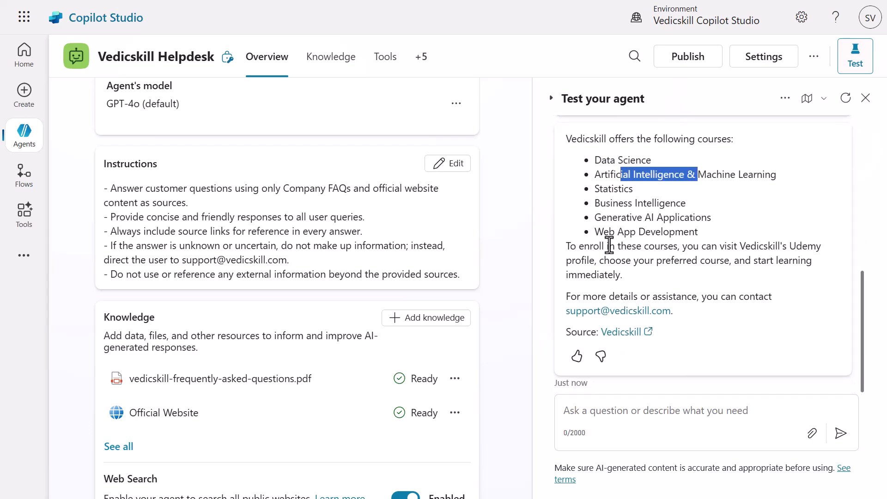
{"action": "left_click_drag", "start_coordinate": [734, 247], "coordinate": [597, 258]}
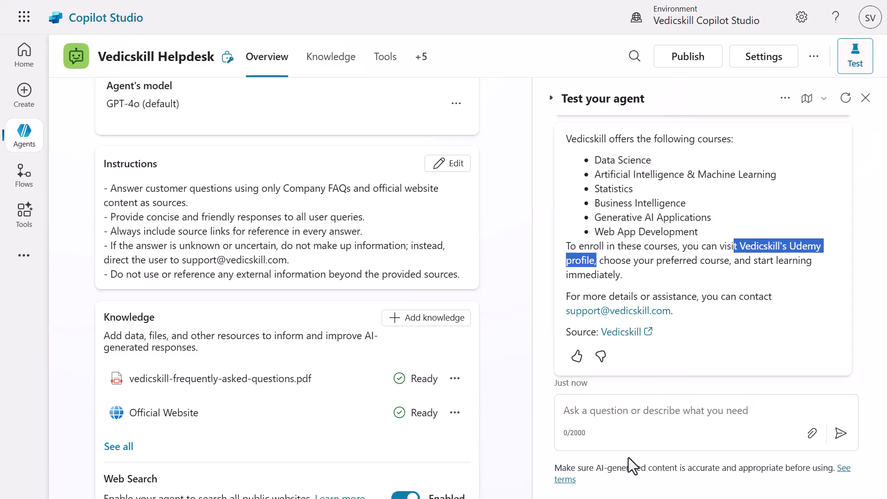
Ask the agent "provide me the url to enroll" in the test chat
{"action": "left_click", "coordinate": [660, 416]}
{"action": "type", "text": "prv"}
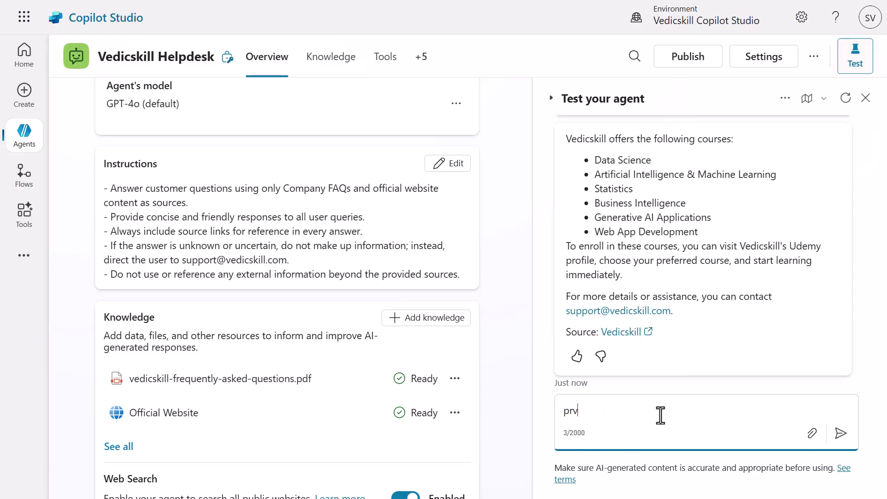
{"action": "type", "text": "oiv"}
{"action": "key", "text": "BackSpace"}
{"action": "key", "text": "BackSpace"}
{"action": "type", "text": "vide me the url to"}
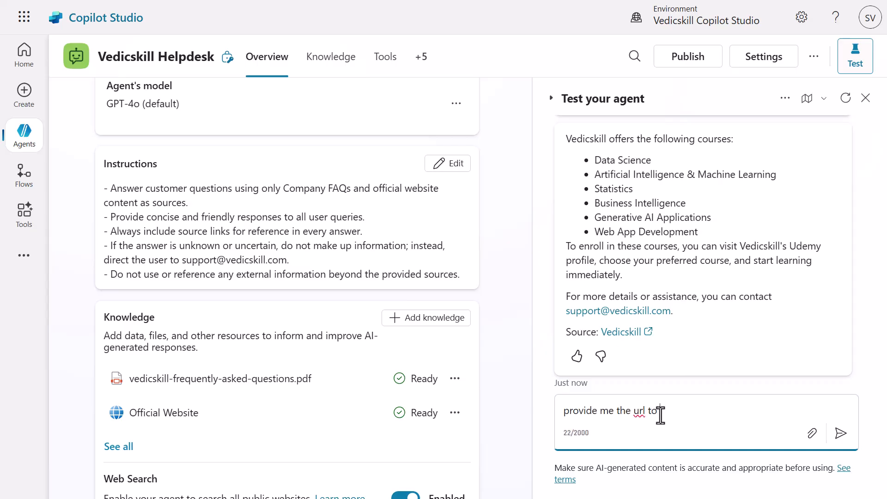
{"action": "type", "text": " enrooll"}
{"action": "key", "text": "Return"}
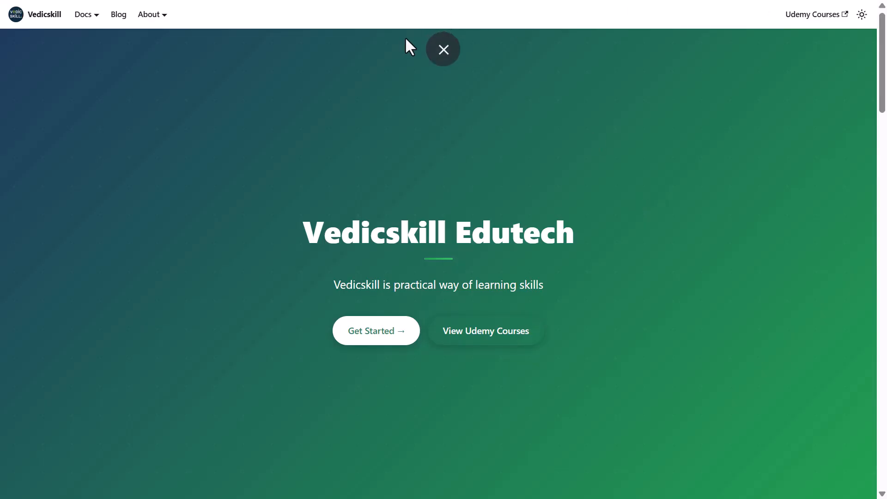
Exit full screen on the Vedicskill website and return to the agent's test chat in Copilot Studio
{"action": "left_click", "coordinate": [443, 46]}
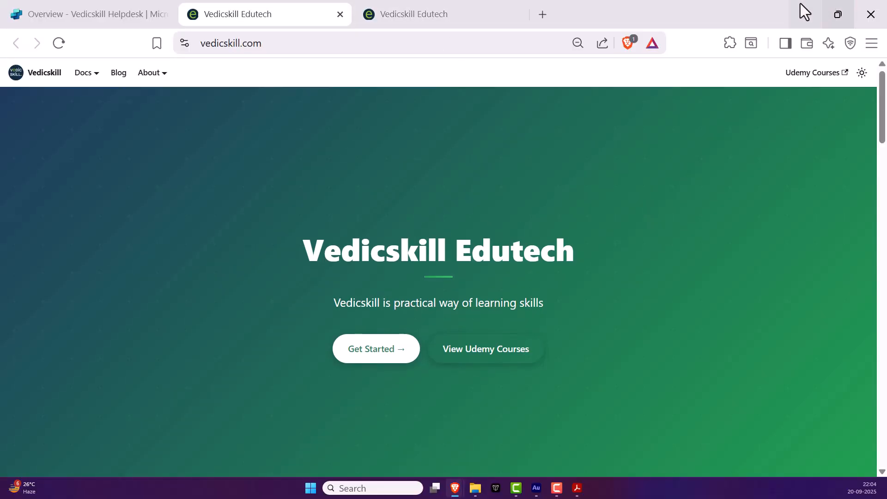
{"action": "left_click", "coordinate": [805, 15]}
{"action": "key", "text": "alt+Tab"}
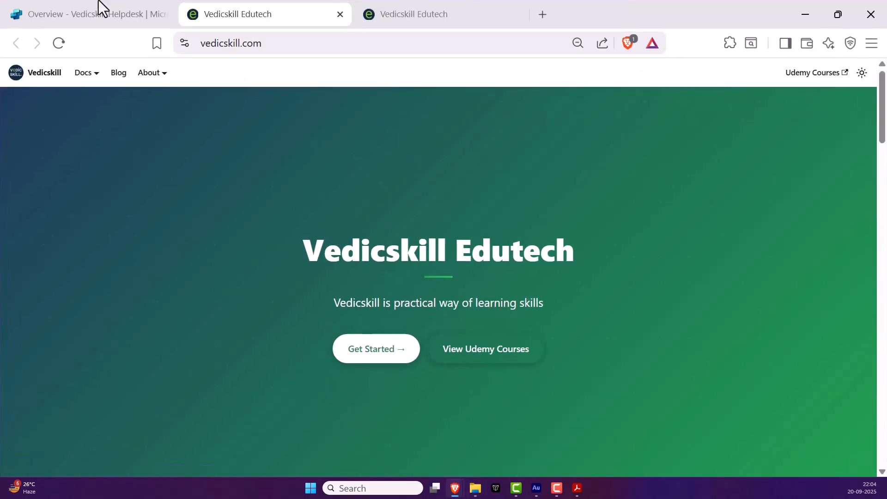
{"action": "left_click", "coordinate": [98, 4]}
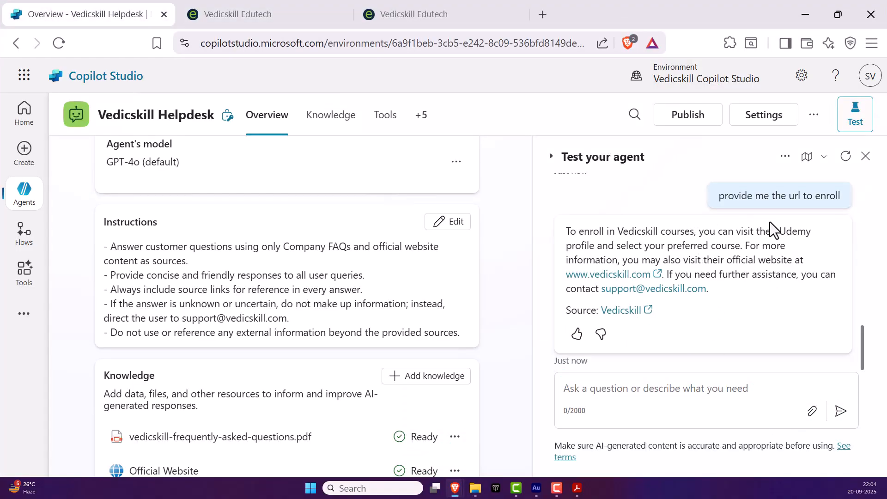
Examine the agent's answer to the enrollment URL request and compare it with the previous course answer
{"action": "mouse_move", "coordinate": [785, 232]}
{"action": "left_mouse_down"}
{"action": "mouse_move", "coordinate": [806, 235]}
{"action": "mouse_move", "coordinate": [776, 233]}
{"action": "left_mouse_up"}
{"action": "left_click", "coordinate": [768, 340]}
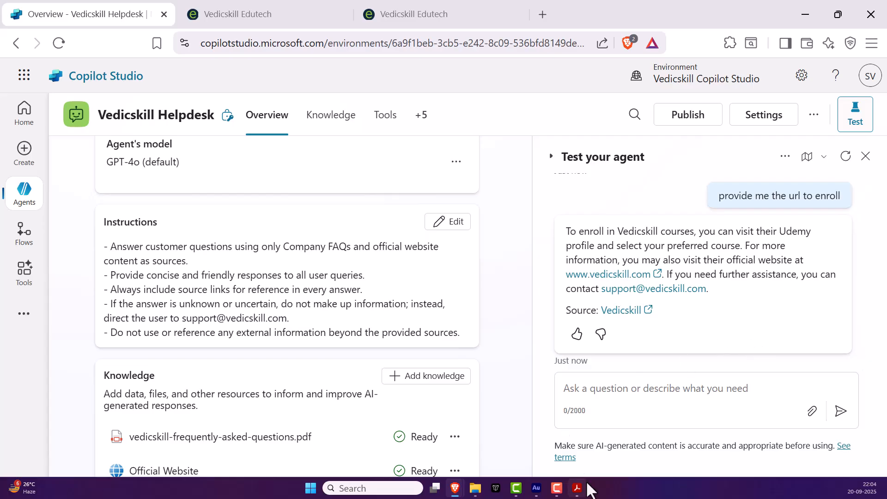
{"action": "mouse_move", "coordinate": [583, 491]}
{"action": "scroll", "coordinate": [742, 295], "scroll_direction": "up", "scroll_amount": 3}
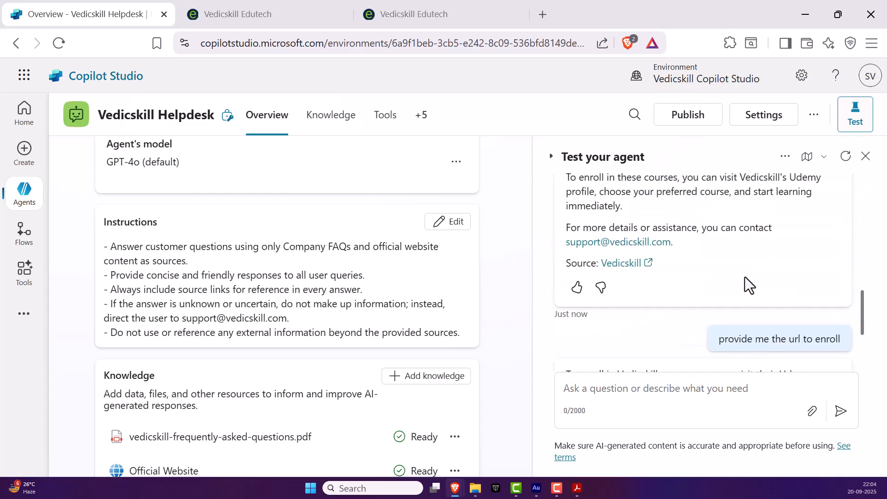
{"action": "scroll", "coordinate": [738, 275], "scroll_direction": "down", "scroll_amount": 3}
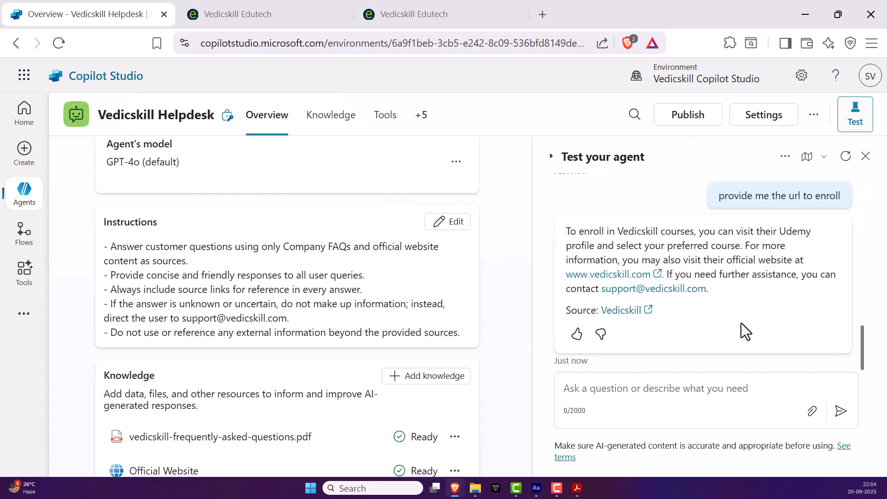
{"action": "left_click", "coordinate": [757, 396]}
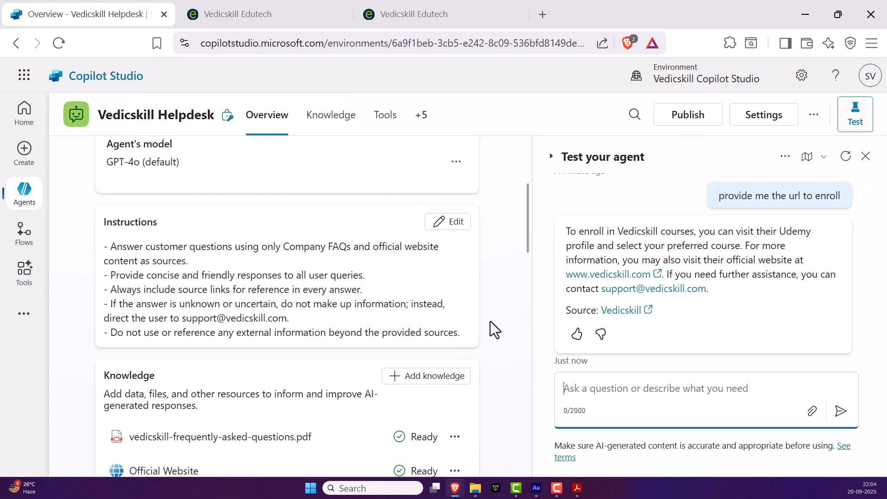
Publish the Vedicskill Helpdesk agent to make its content available across its connected channels
{"action": "scroll", "coordinate": [490, 321], "scroll_direction": "up", "scroll_amount": 5}
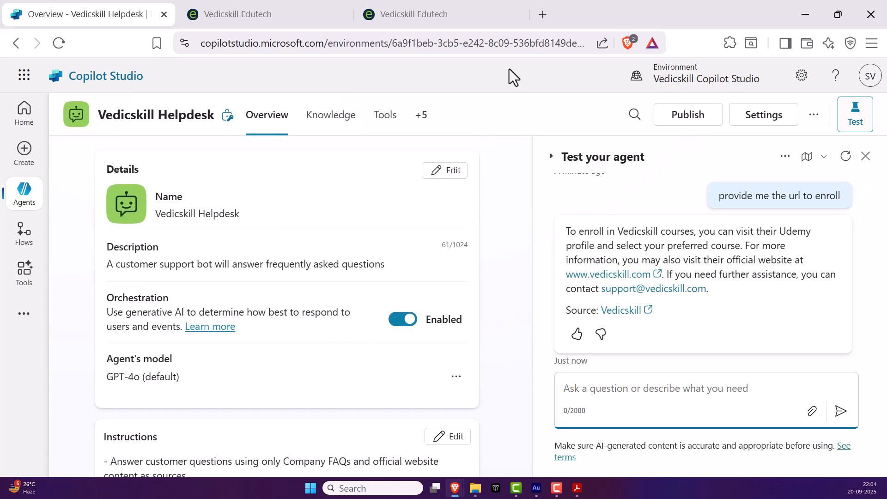
{"action": "key", "text": "F11"}
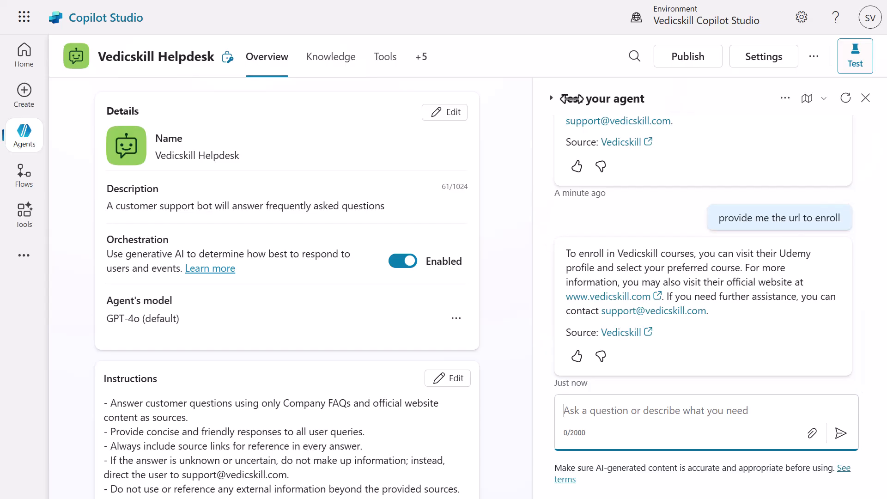
{"action": "left_click", "coordinate": [693, 66]}
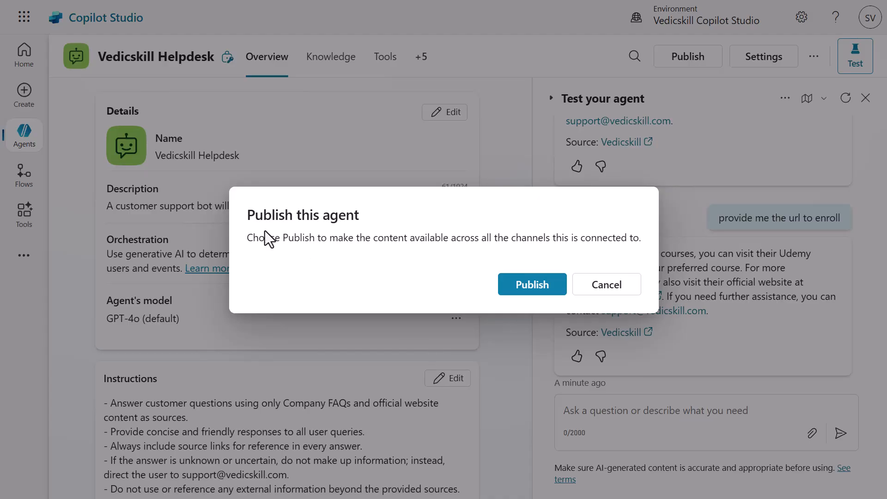
{"action": "left_click", "coordinate": [523, 286]}
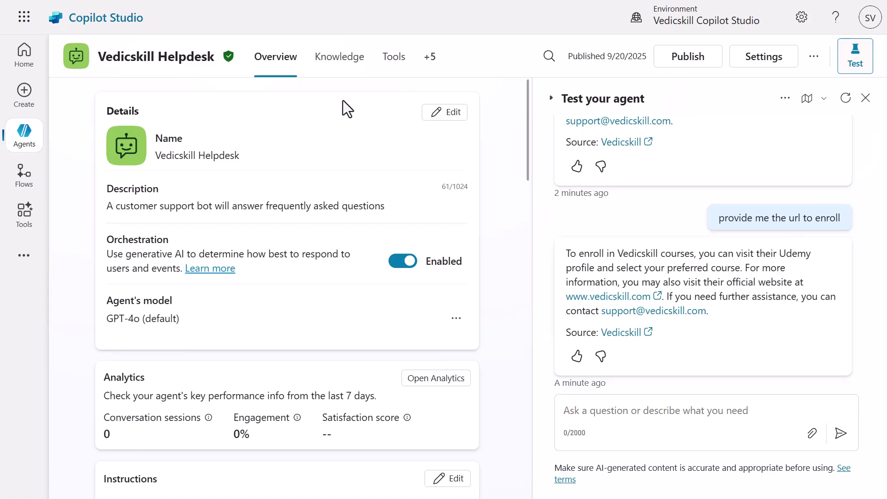
Open the agent's Channels page and check the published agent status and the channels offered
{"action": "left_click", "coordinate": [429, 61]}
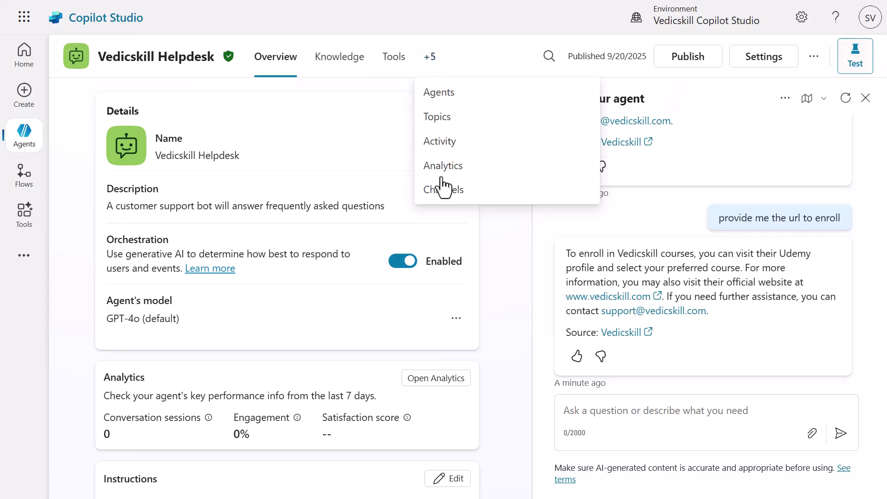
{"action": "left_click", "coordinate": [458, 200]}
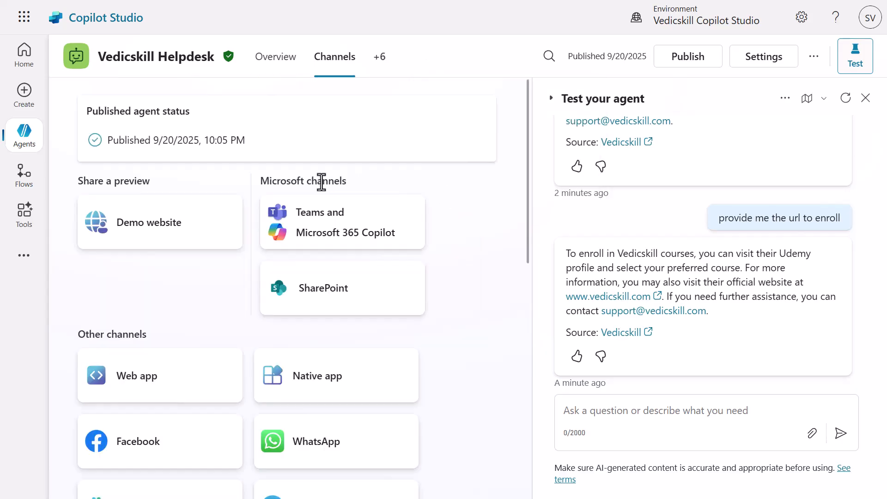
{"action": "scroll", "coordinate": [130, 287], "scroll_direction": "down", "scroll_amount": 10}
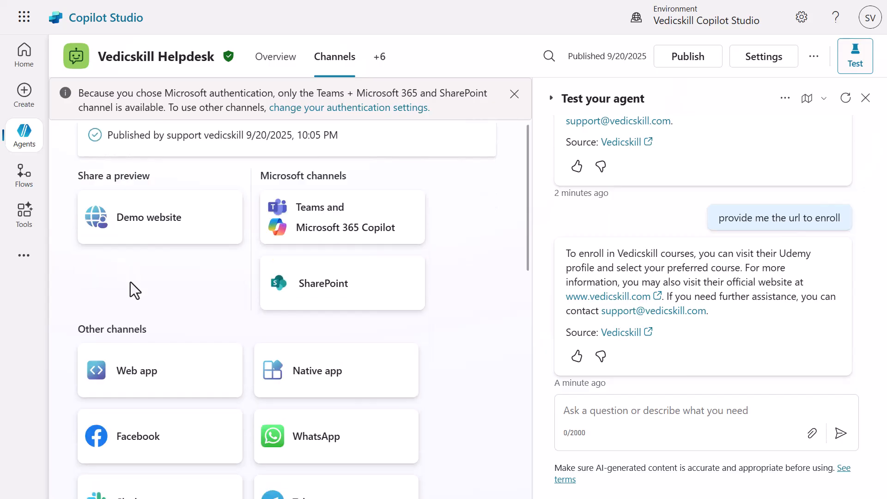
{"action": "scroll", "coordinate": [251, 386], "scroll_direction": "up", "scroll_amount": 7}
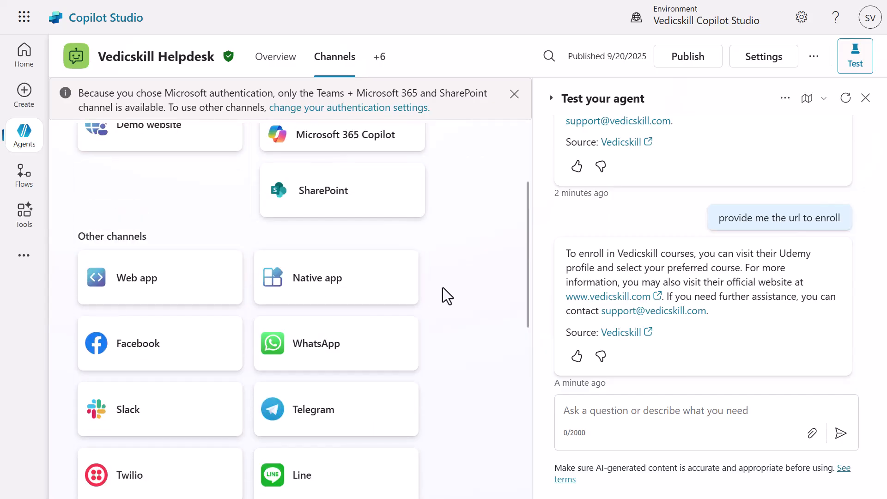
{"action": "scroll", "coordinate": [442, 288], "scroll_direction": "up", "scroll_amount": 3}
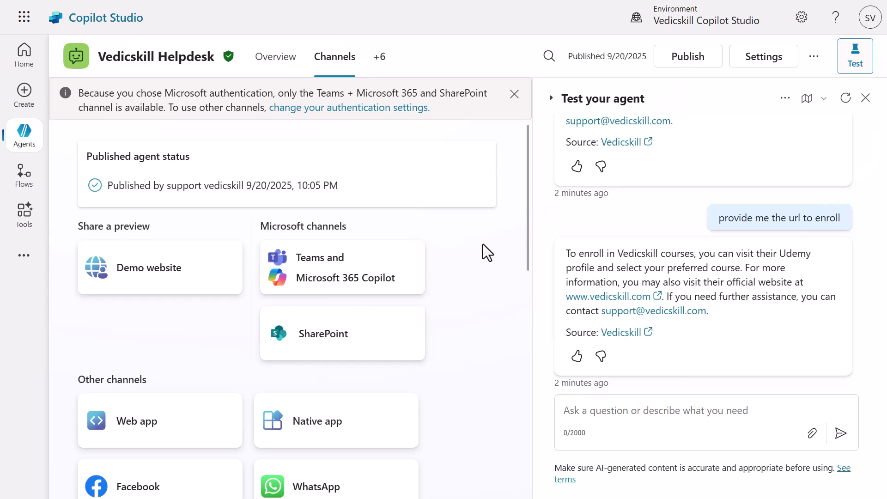
{"action": "scroll", "coordinate": [475, 254], "scroll_direction": "down", "scroll_amount": 5}
{"action": "scroll", "coordinate": [457, 256], "scroll_direction": "up", "scroll_amount": 5}
{"action": "left_click_drag", "start_coordinate": [108, 184], "coordinate": [340, 185]}
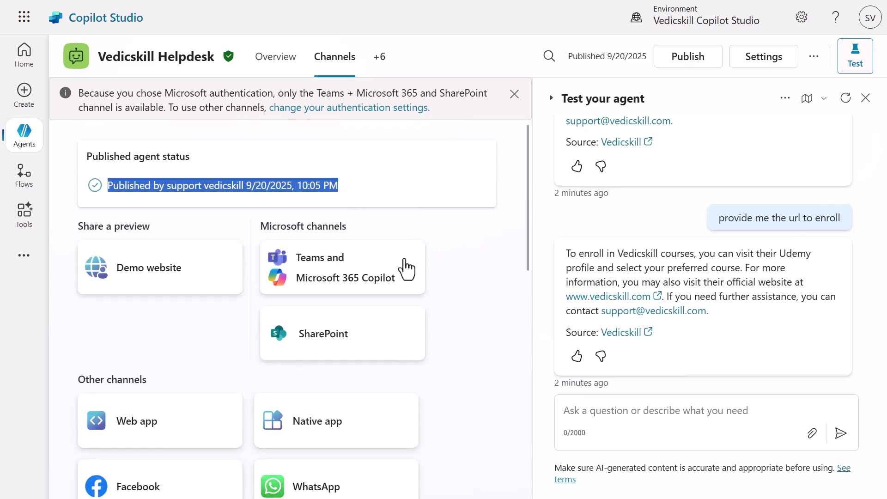
Look through the deployment options, from the demo website and Microsoft channels to other channels such as Web app, Facebook and WhatsApp
{"action": "scroll", "coordinate": [267, 342], "scroll_direction": "down", "scroll_amount": 9}
{"action": "scroll", "coordinate": [166, 356], "scroll_direction": "up", "scroll_amount": 6}
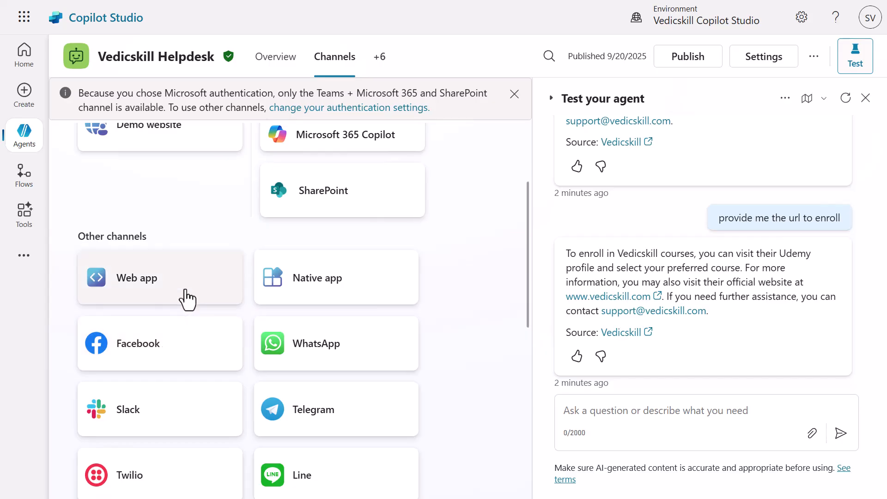
{"action": "scroll", "coordinate": [471, 303], "scroll_direction": "up", "scroll_amount": 3}
{"action": "left_click", "coordinate": [475, 303]}
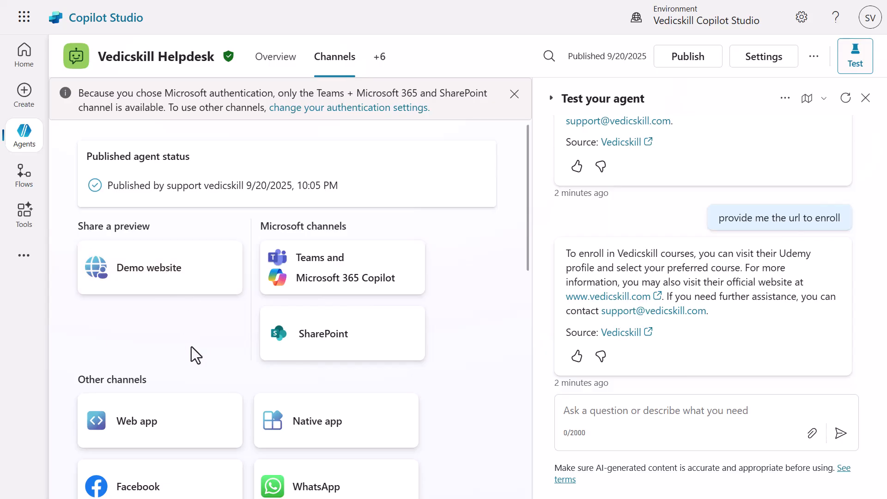
{"action": "scroll", "coordinate": [190, 364], "scroll_direction": "down", "scroll_amount": 2}
{"action": "scroll", "coordinate": [193, 367], "scroll_direction": "up", "scroll_amount": 1}
{"action": "scroll", "coordinate": [194, 364], "scroll_direction": "up", "scroll_amount": 1}
{"action": "scroll", "coordinate": [191, 356], "scroll_direction": "down", "scroll_amount": 6}
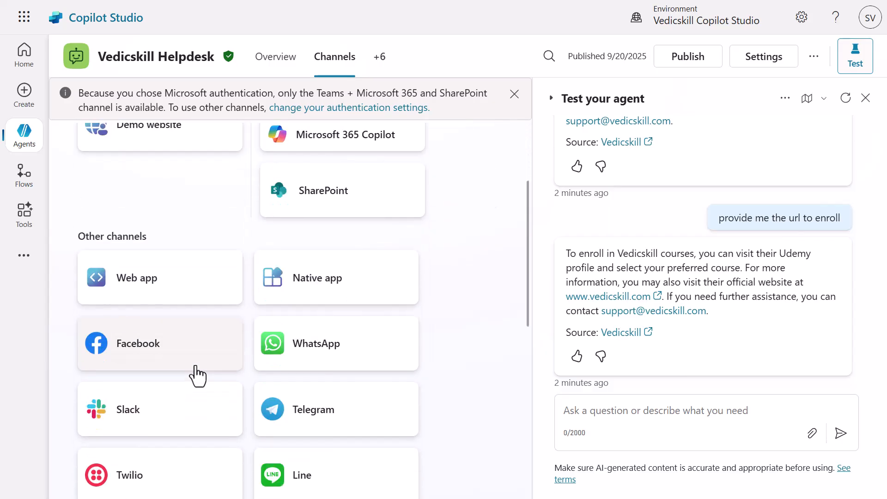
{"action": "scroll", "coordinate": [183, 384], "scroll_direction": "up", "scroll_amount": 6}
{"action": "scroll", "coordinate": [182, 365], "scroll_direction": "up", "scroll_amount": 1}
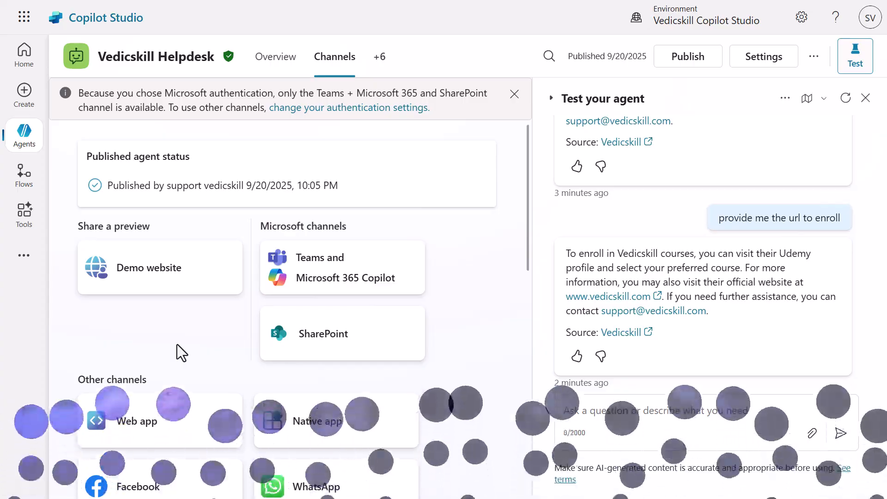